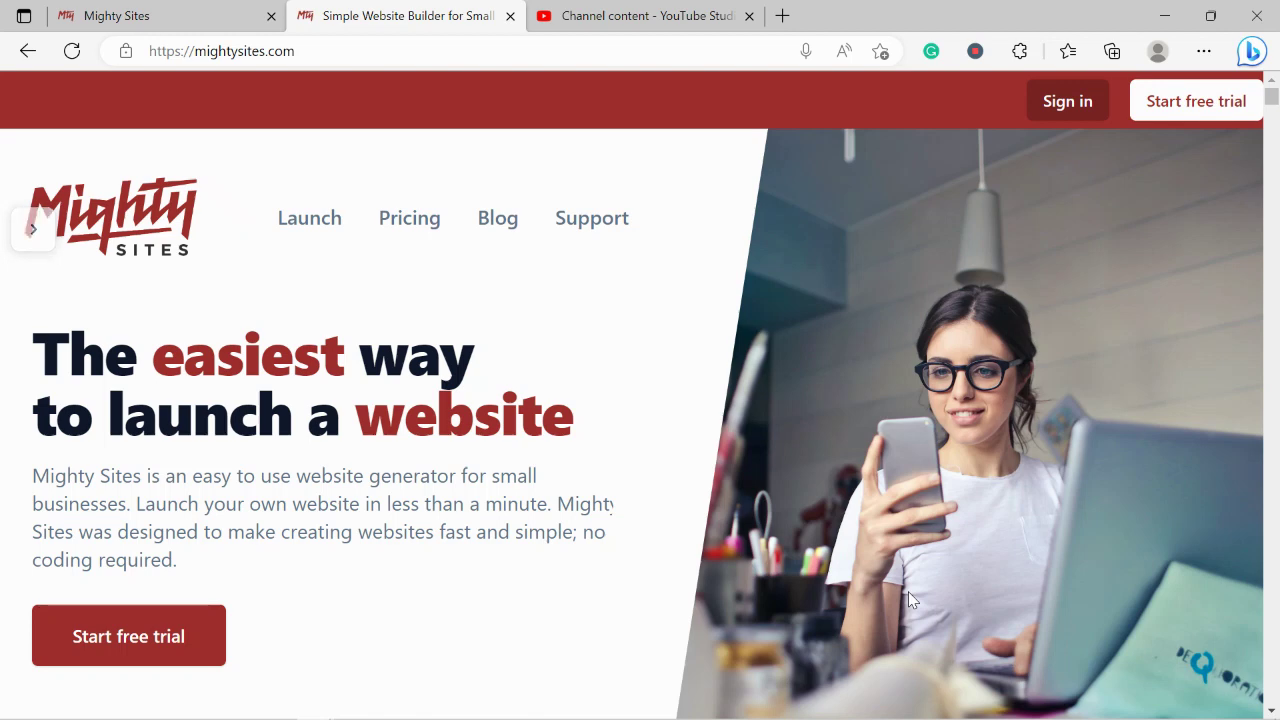
Step: Scroll down the mightysites.com homepage through its one-minute-website pitch
scroll(908, 591, down, 1)
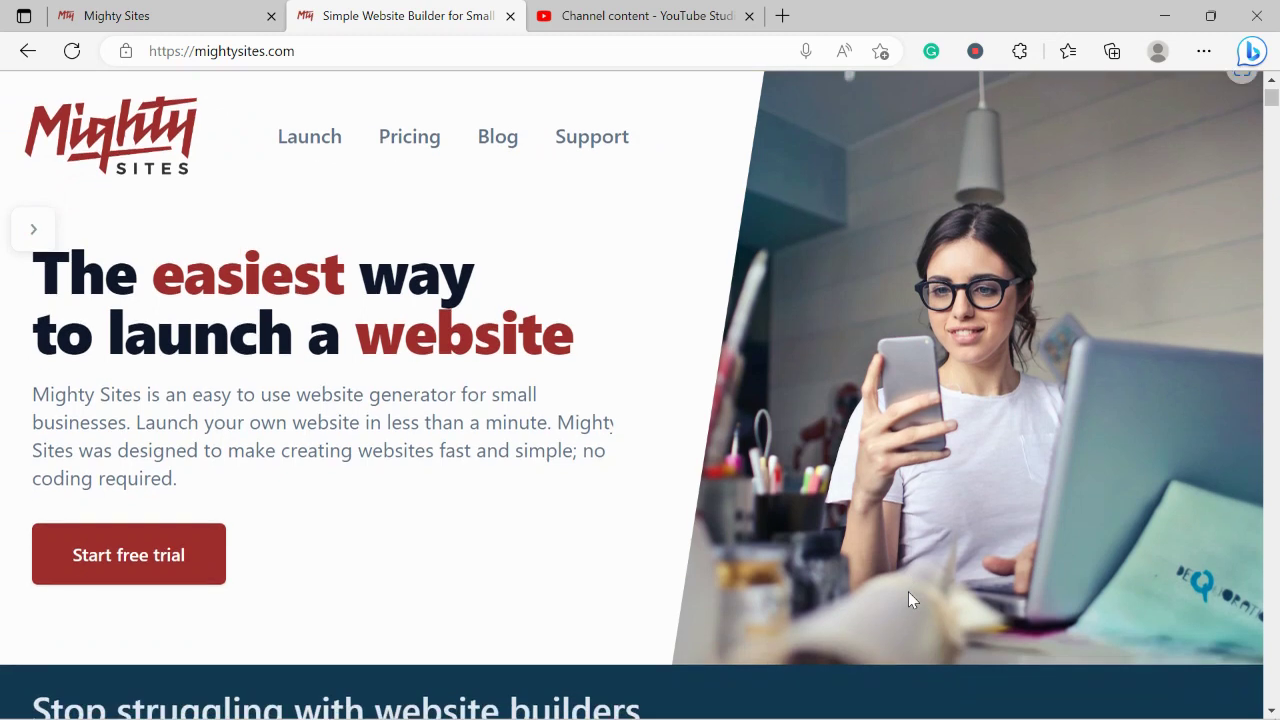
scroll(909, 592, down, 1)
scroll(909, 592, down, 1)
scroll(909, 592, down, 1)
scroll(909, 598, down, 1)
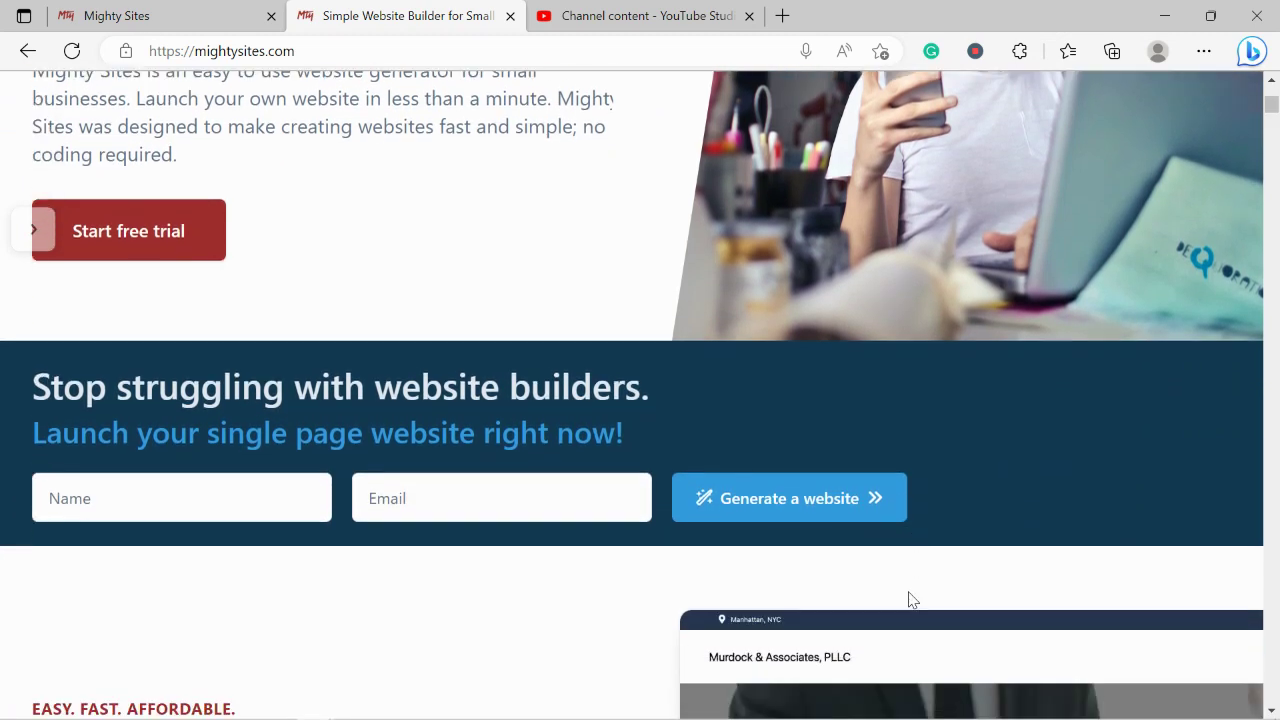
scroll(909, 598, down, 1)
scroll(909, 598, down, 1)
scroll(909, 598, down, 1)
scroll(910, 598, down, 1)
scroll(910, 598, down, 1)
scroll(910, 598, down, 1)
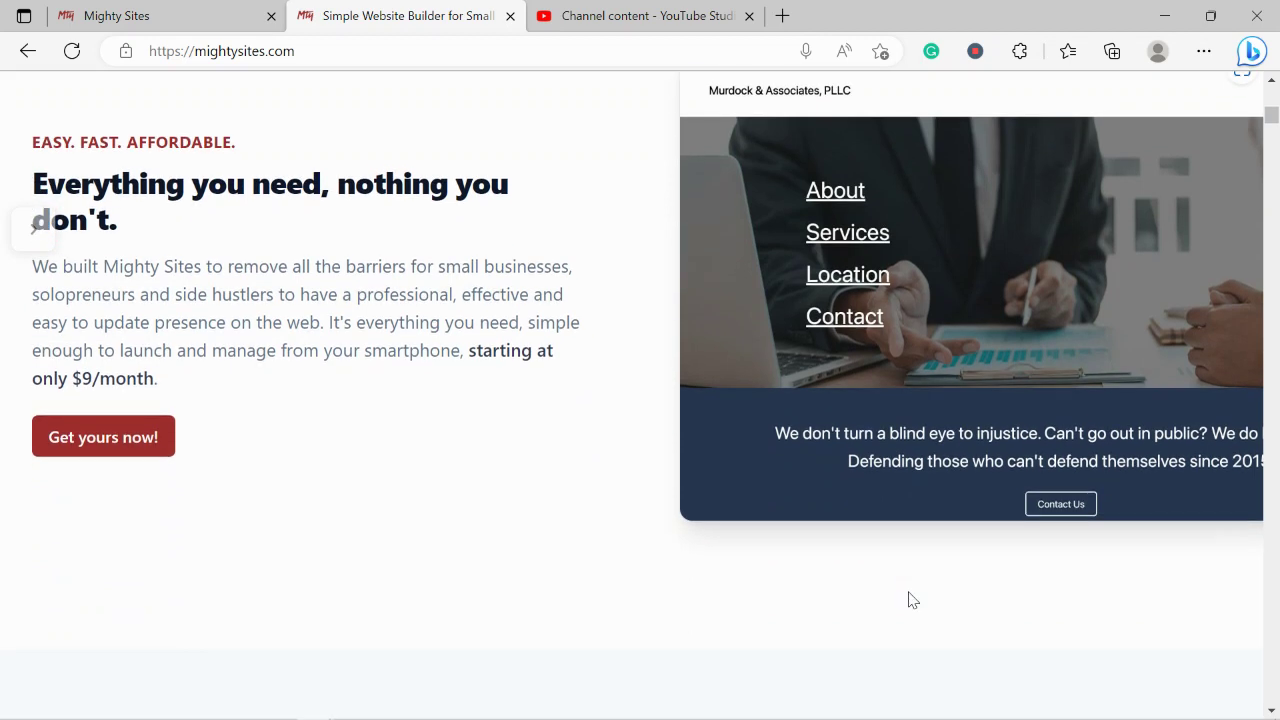
scroll(910, 598, down, 1)
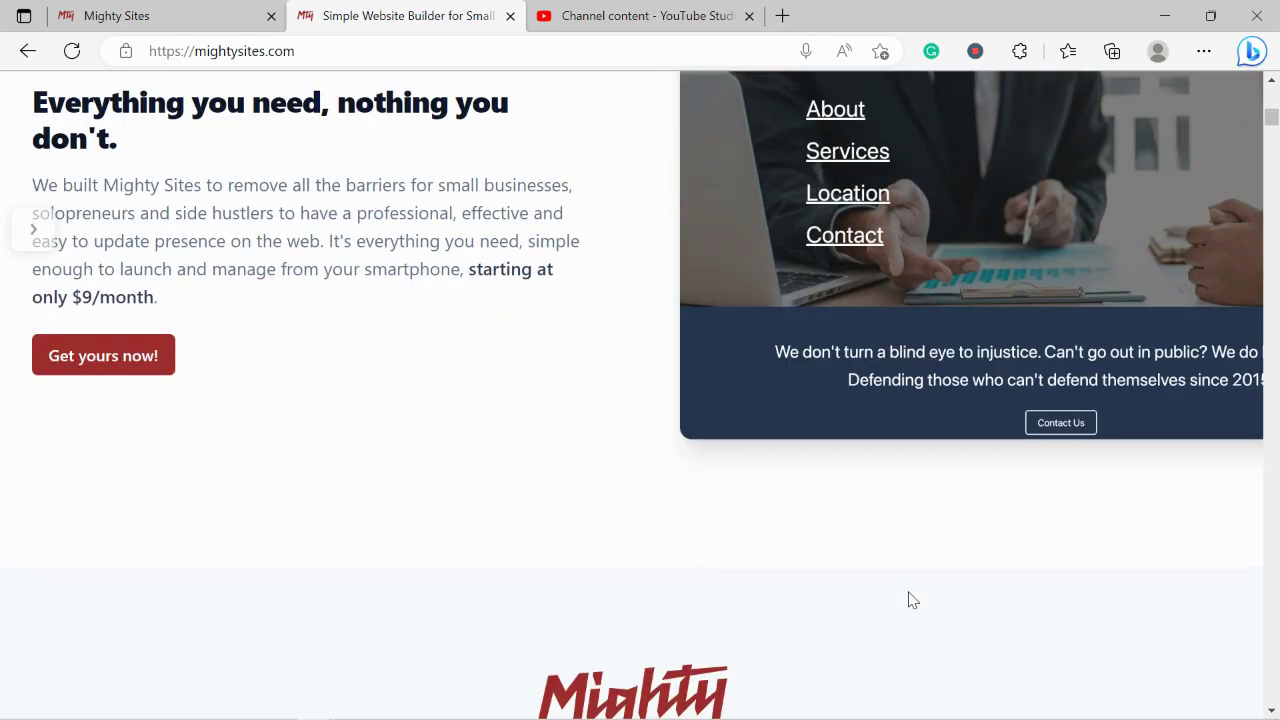
scroll(910, 598, down, 1)
scroll(910, 598, down, 1)
scroll(910, 598, down, 1)
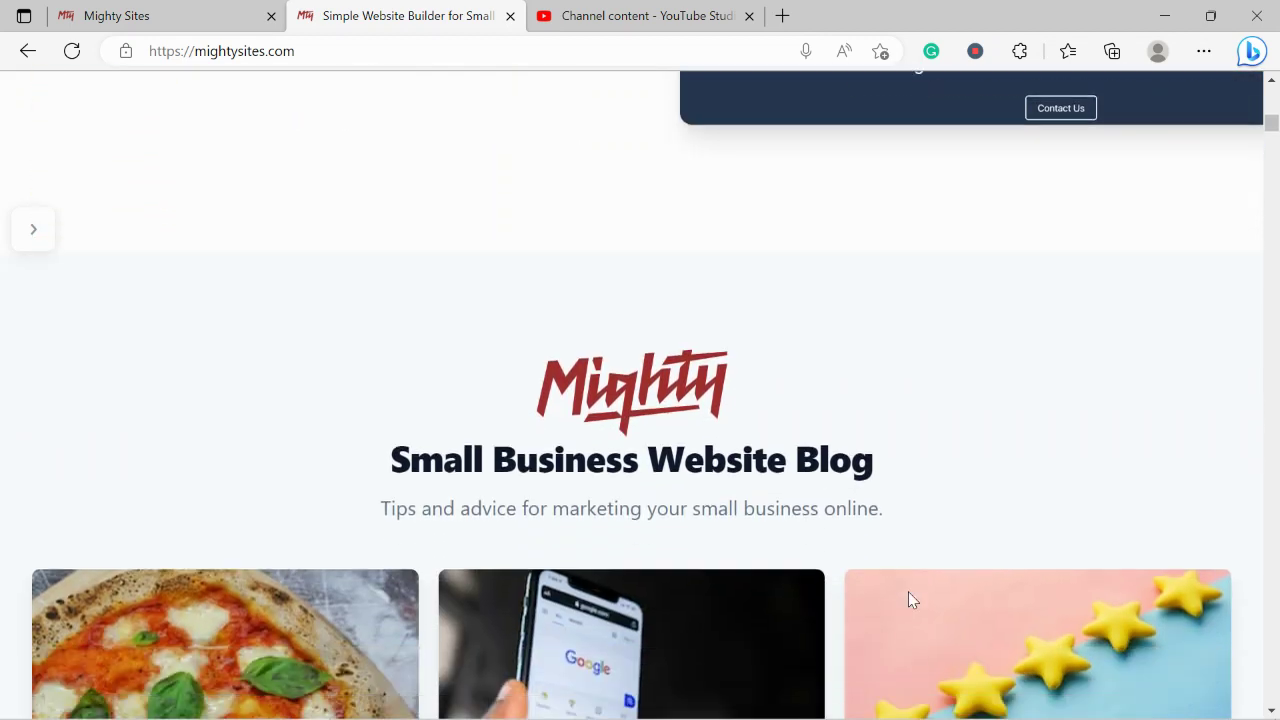
scroll(910, 598, down, 1)
scroll(910, 598, down, 1)
scroll(910, 598, down, 2)
scroll(910, 598, down, 1)
scroll(910, 598, down, 1)
scroll(910, 598, down, 1)
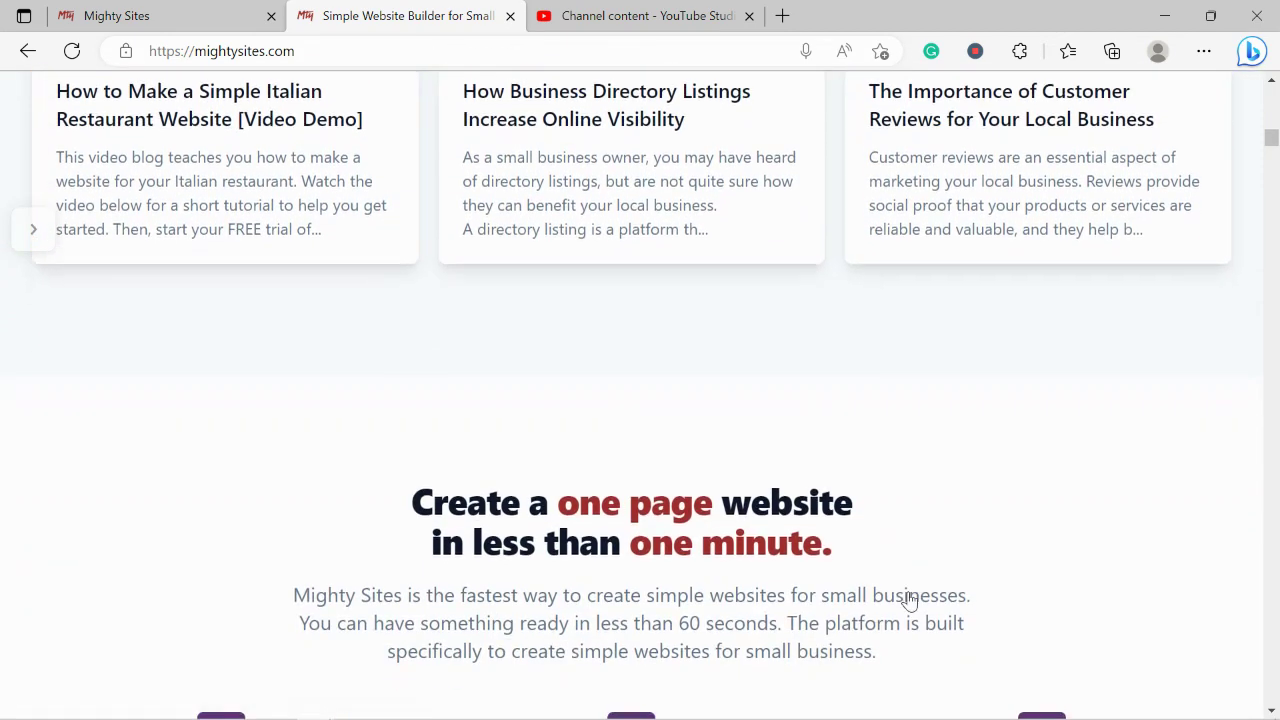
scroll(910, 598, down, 1)
Step: Highlight the 'Create a one page website' heading and the 'in less than one minute' line
drag(418, 415, 897, 423)
click(420, 455)
drag(420, 455, 852, 457)
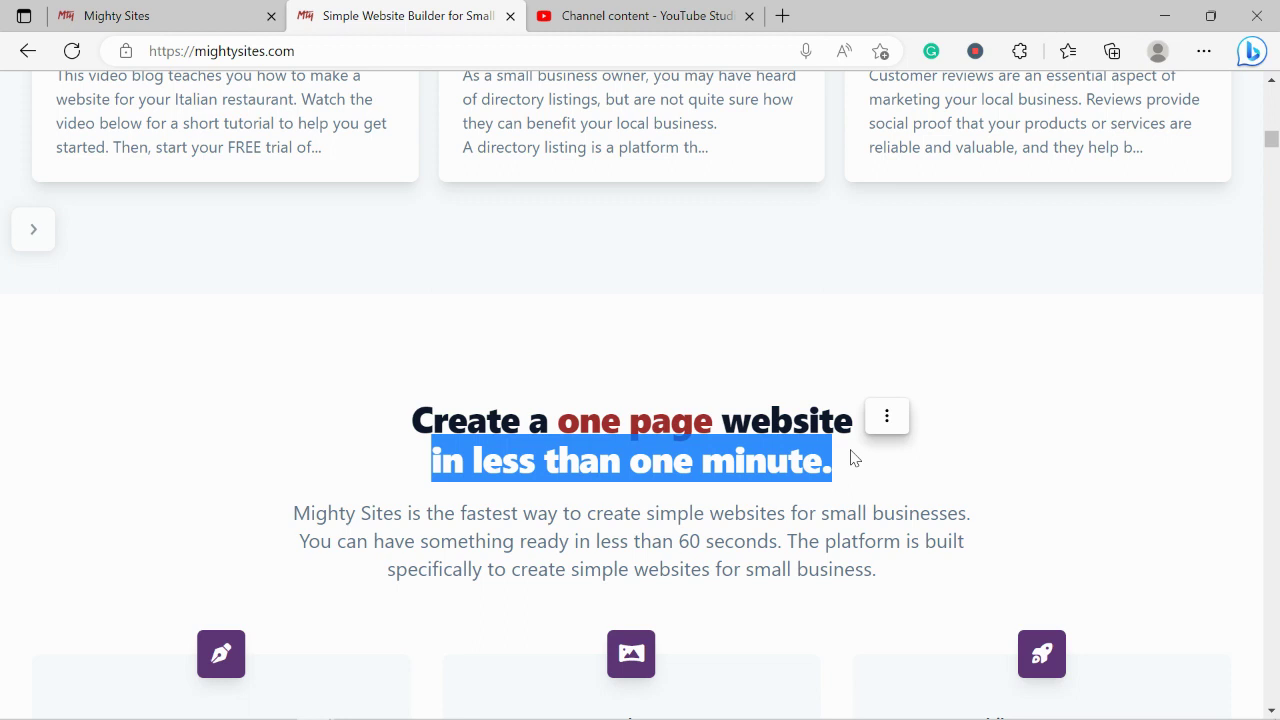
click(271, 520)
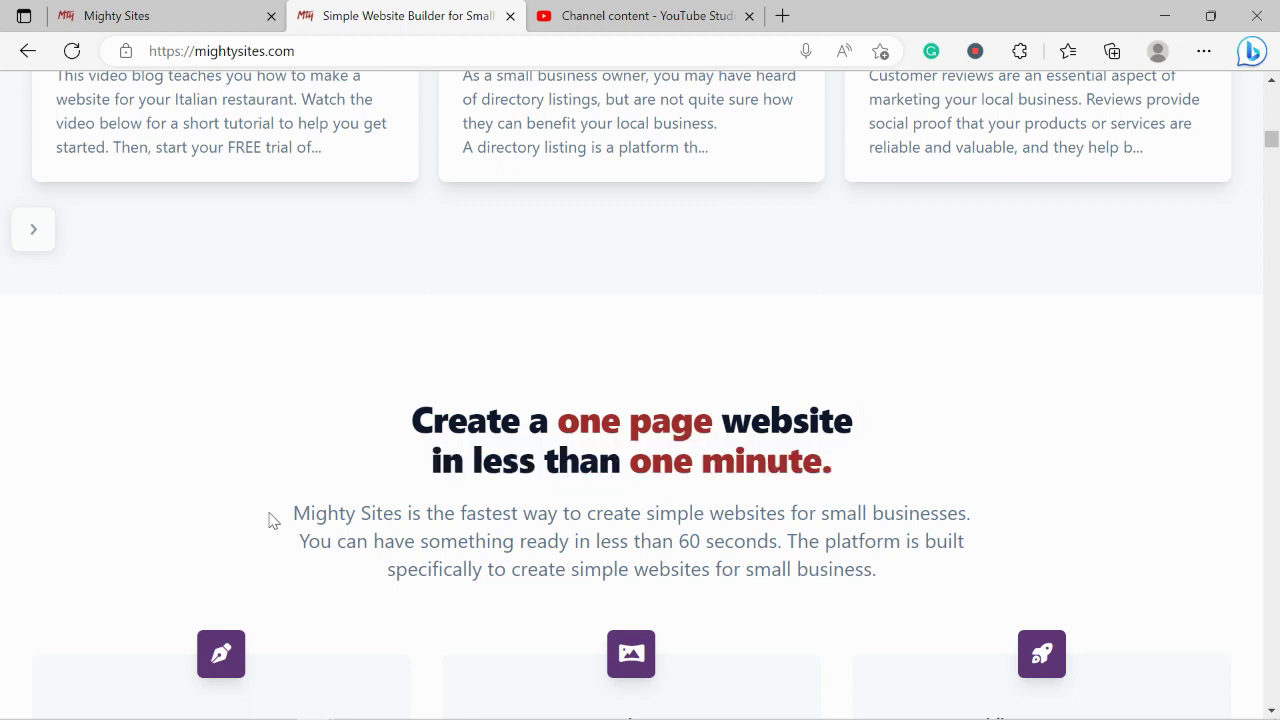
Step: Scroll to the templates section and highlight 'Instant templates for hundreds of markets'
scroll(273, 520, down, 2)
scroll(270, 520, down, 2)
scroll(270, 520, down, 1)
scroll(270, 520, down, 2)
scroll(270, 520, down, 2)
drag(271, 437, 1065, 423)
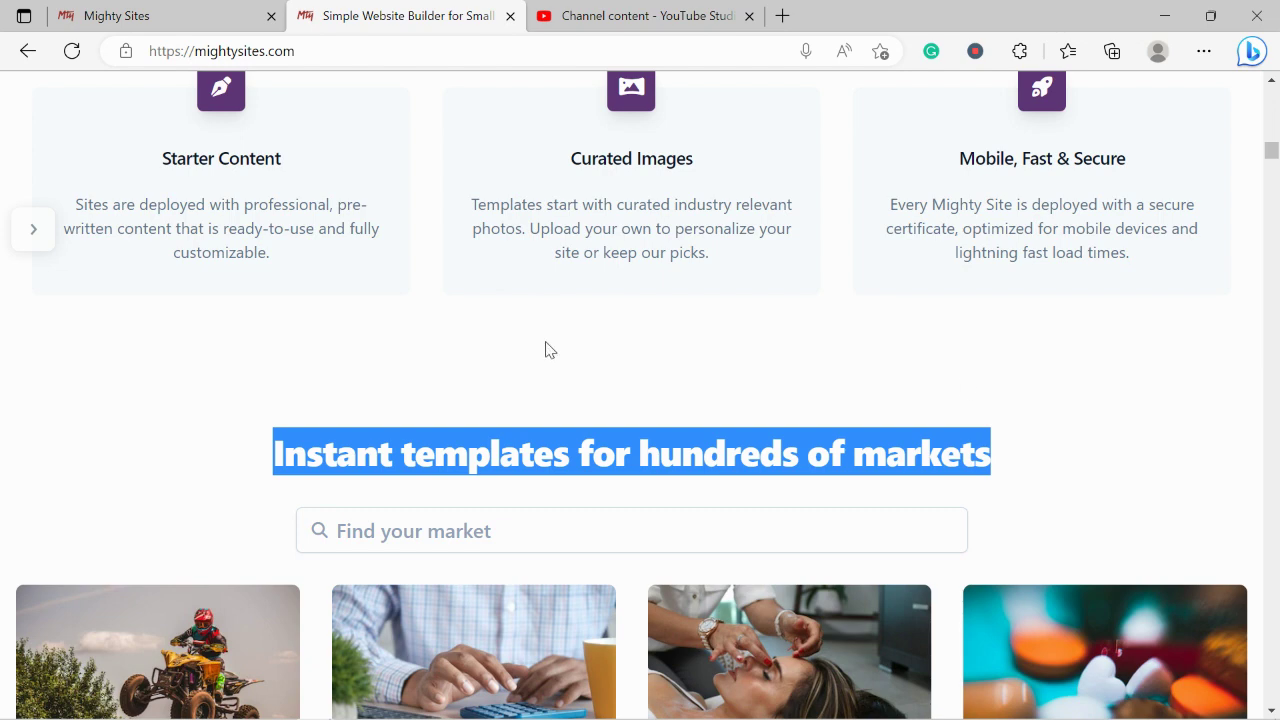
Step: Switch to the Mighty Sites site-creation tab and scroll down through the market templates
click(155, 10)
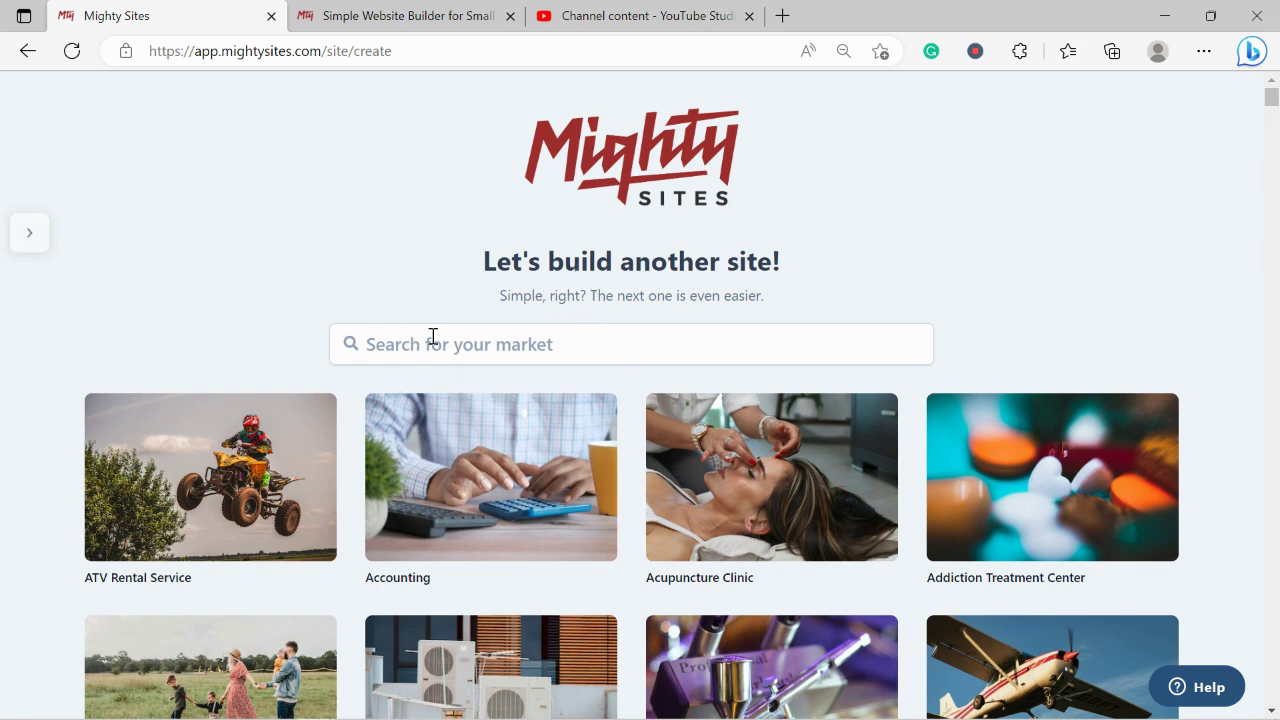
scroll(316, 287, down, 2)
scroll(316, 287, down, 1)
scroll(316, 287, down, 1)
scroll(316, 287, down, 1)
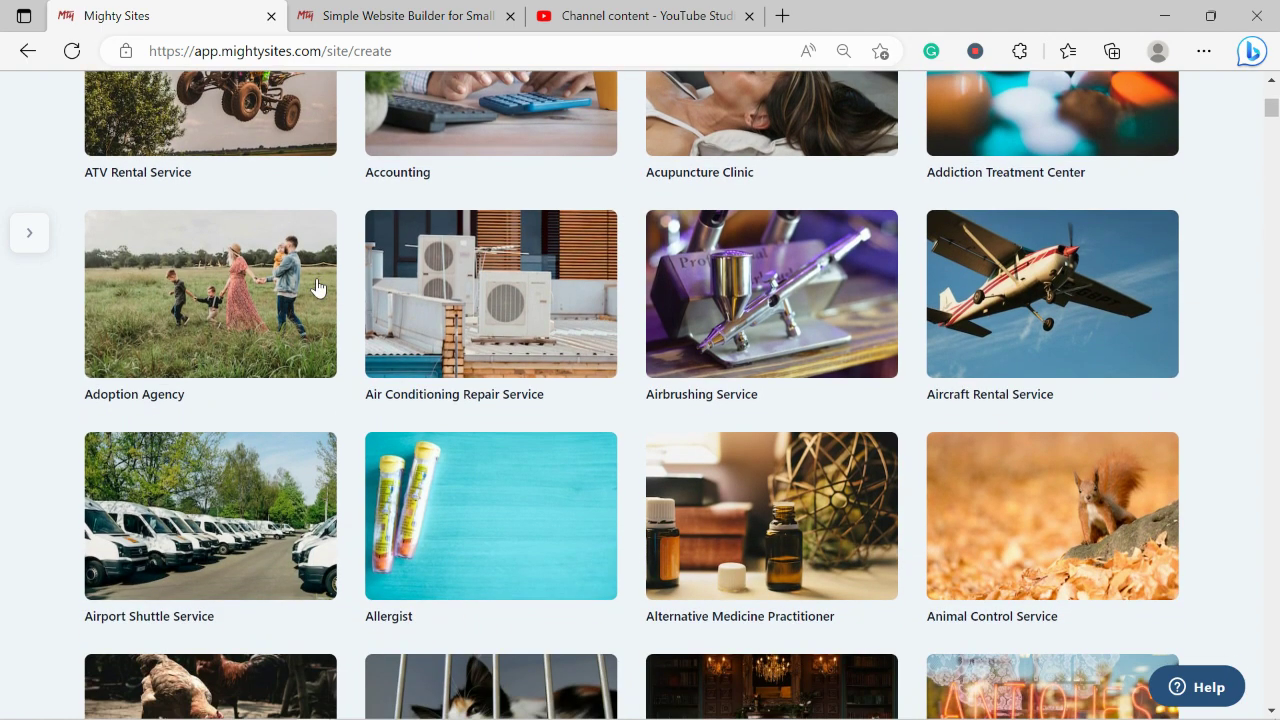
scroll(316, 287, down, 1)
scroll(316, 287, down, 1)
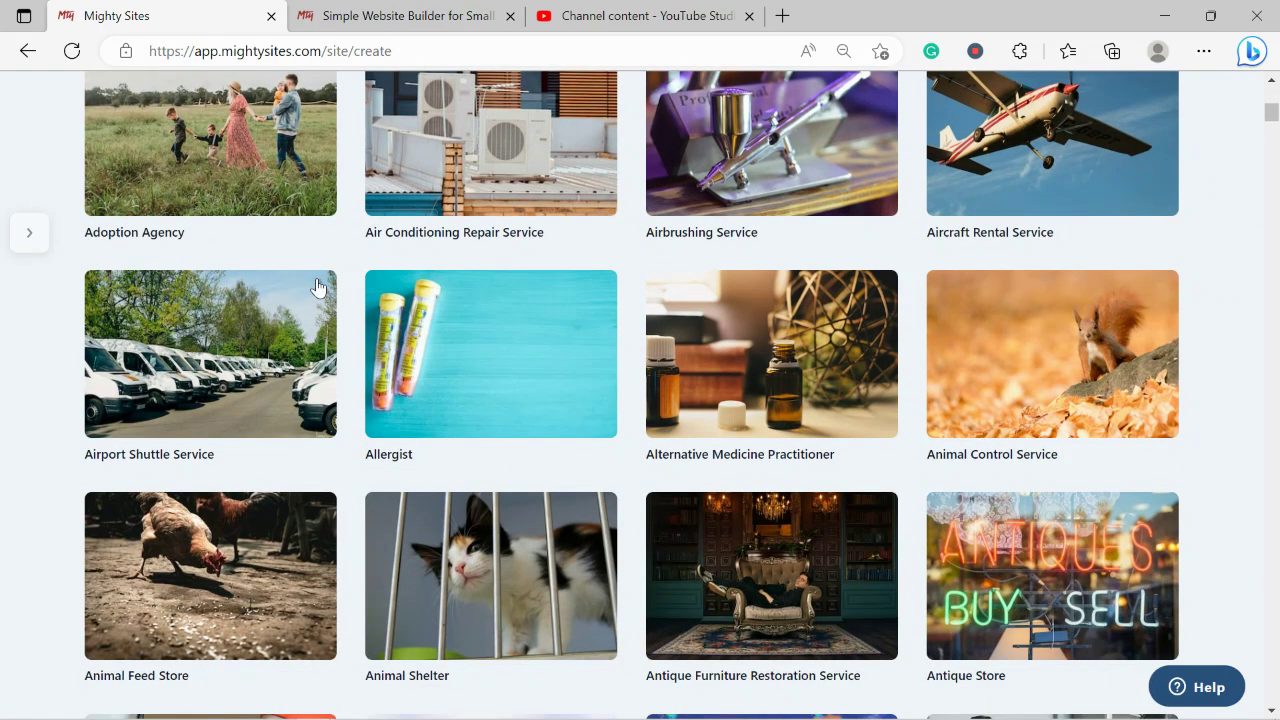
scroll(316, 287, down, 1)
scroll(316, 287, down, 1)
scroll(316, 287, down, 1)
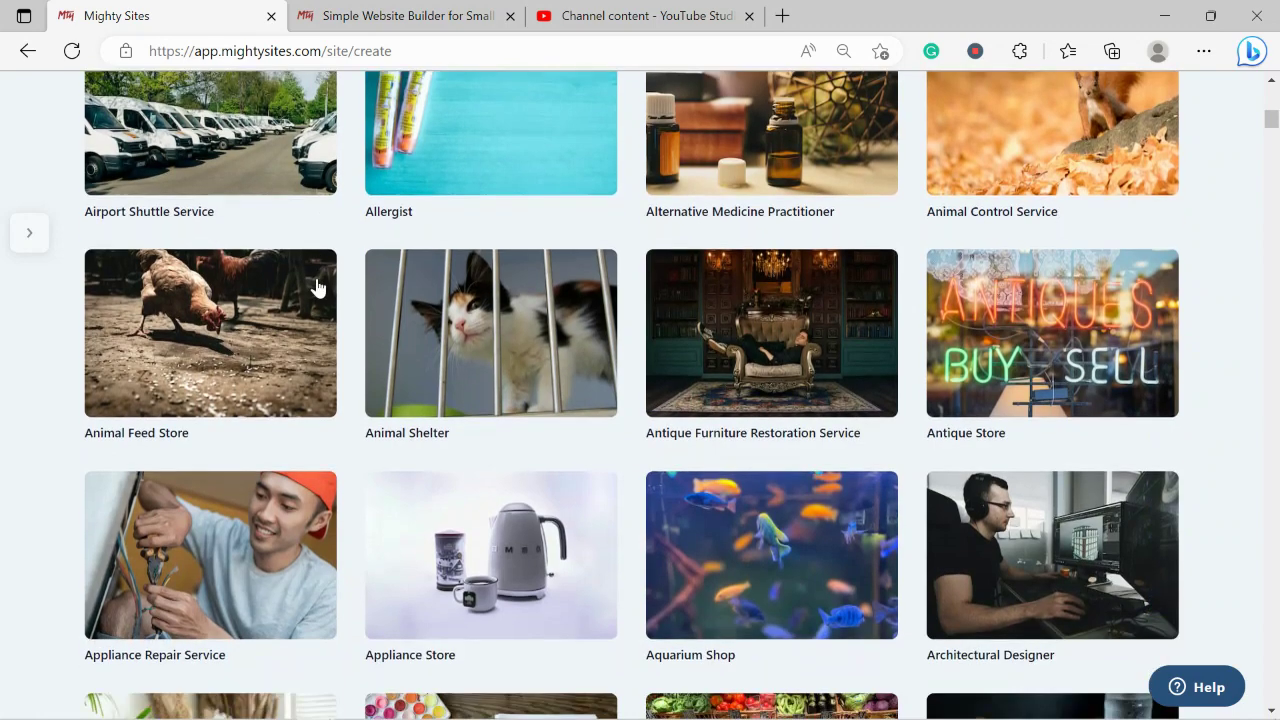
scroll(316, 287, down, 1)
scroll(316, 287, down, 1)
scroll(316, 287, down, 1)
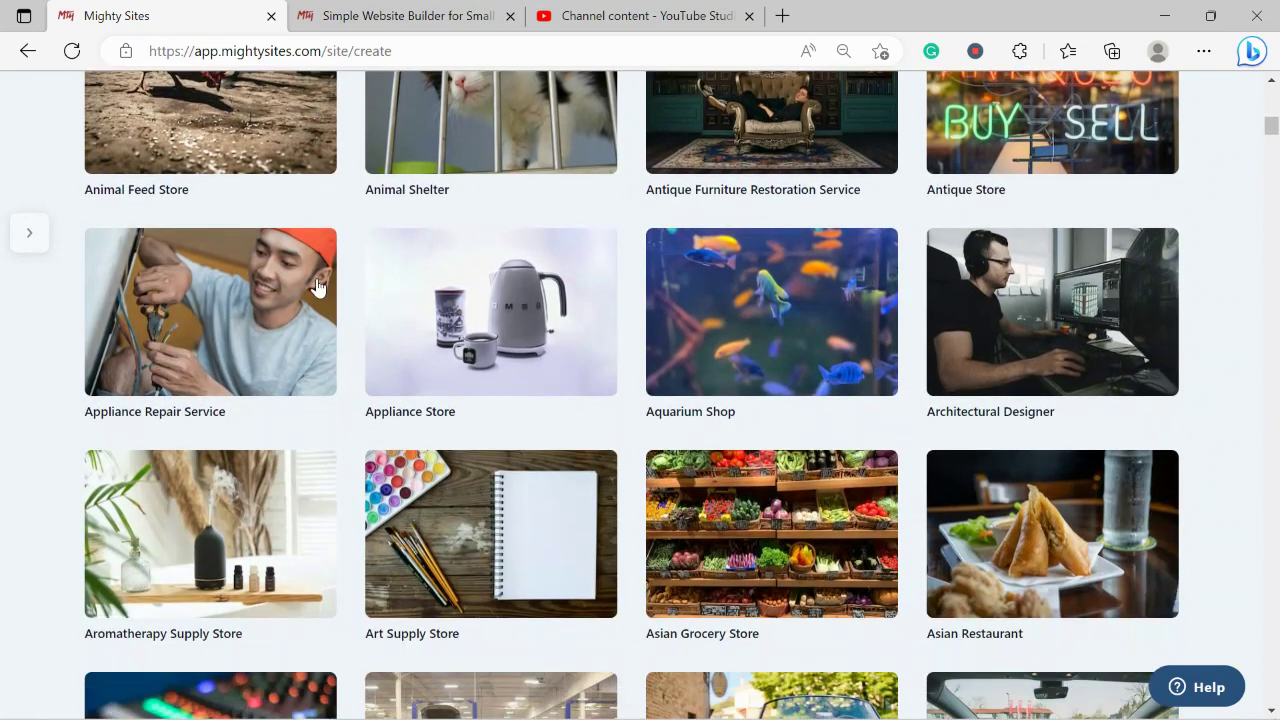
scroll(316, 287, down, 1)
scroll(316, 287, down, 1)
scroll(316, 287, down, 1)
Step: Scroll back up and search the markets for 'home he'
scroll(316, 287, up, 2)
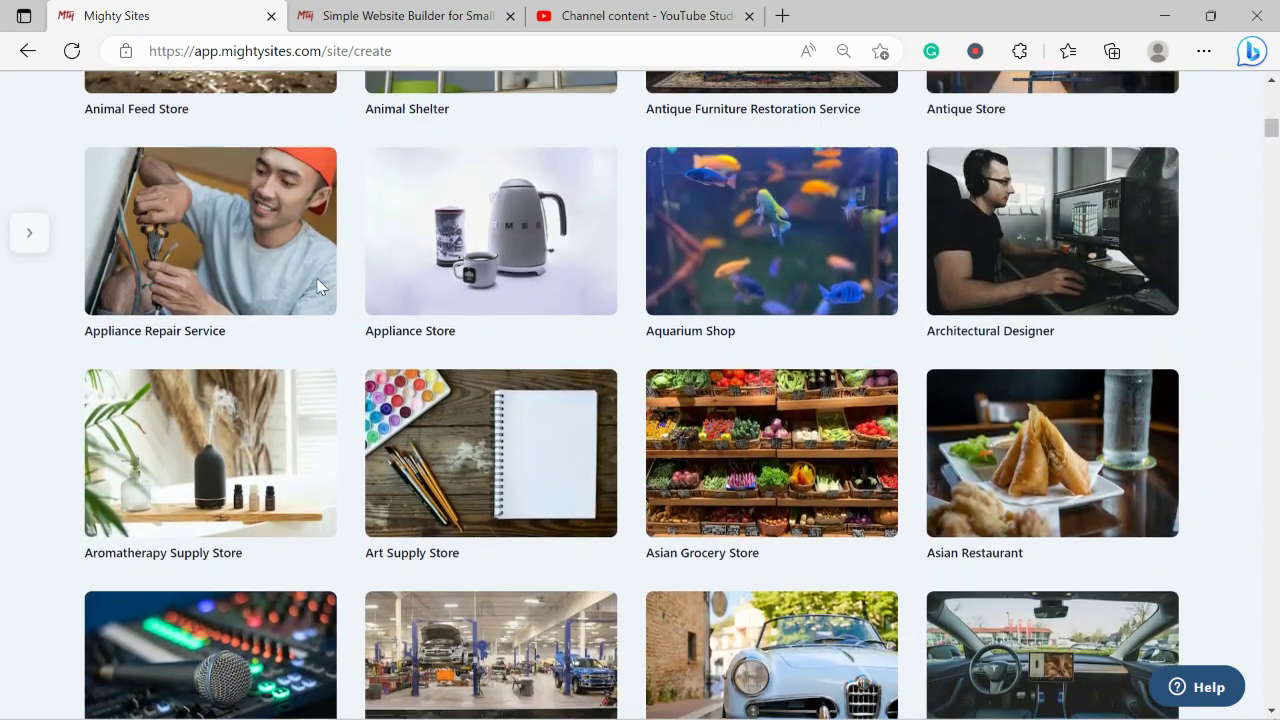
scroll(316, 287, up, 2)
scroll(316, 287, up, 3)
scroll(316, 287, up, 3)
scroll(316, 287, up, 3)
scroll(316, 287, up, 3)
click(466, 257)
text(home he)
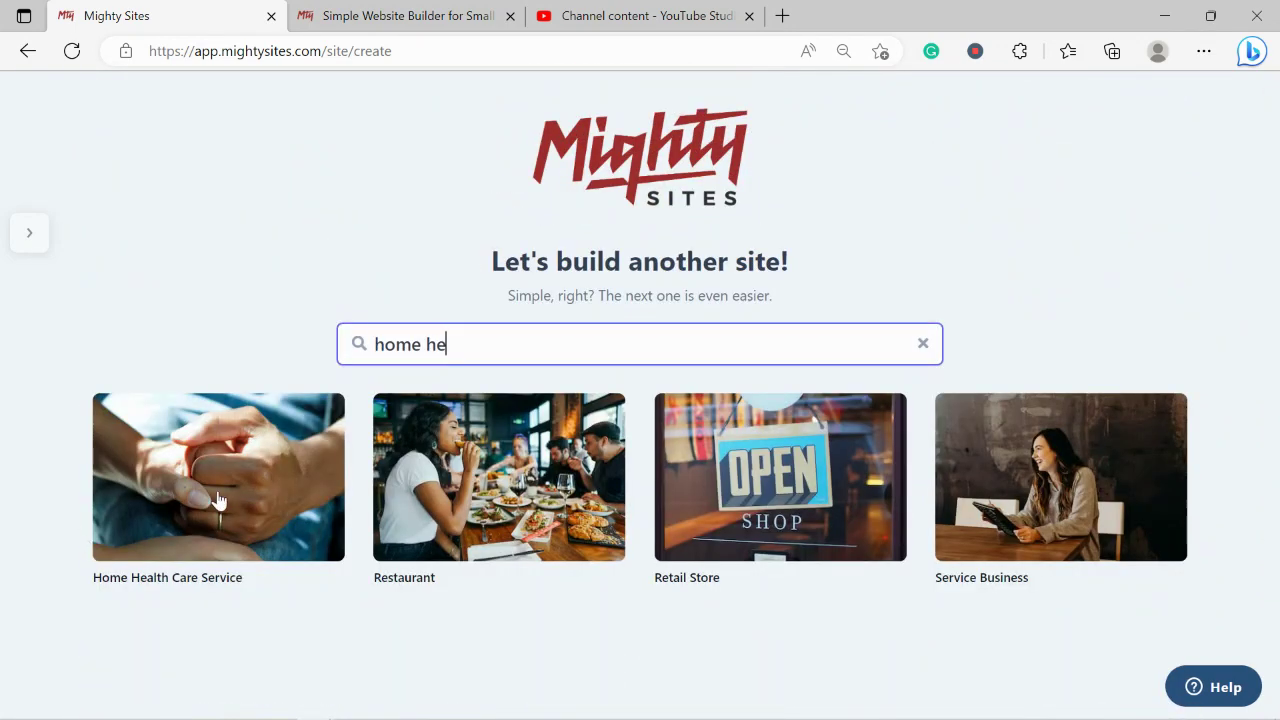
Step: Choose the Home Health Care Service template, naming the company Rochelle's Home Care Services in Denver
click(218, 500)
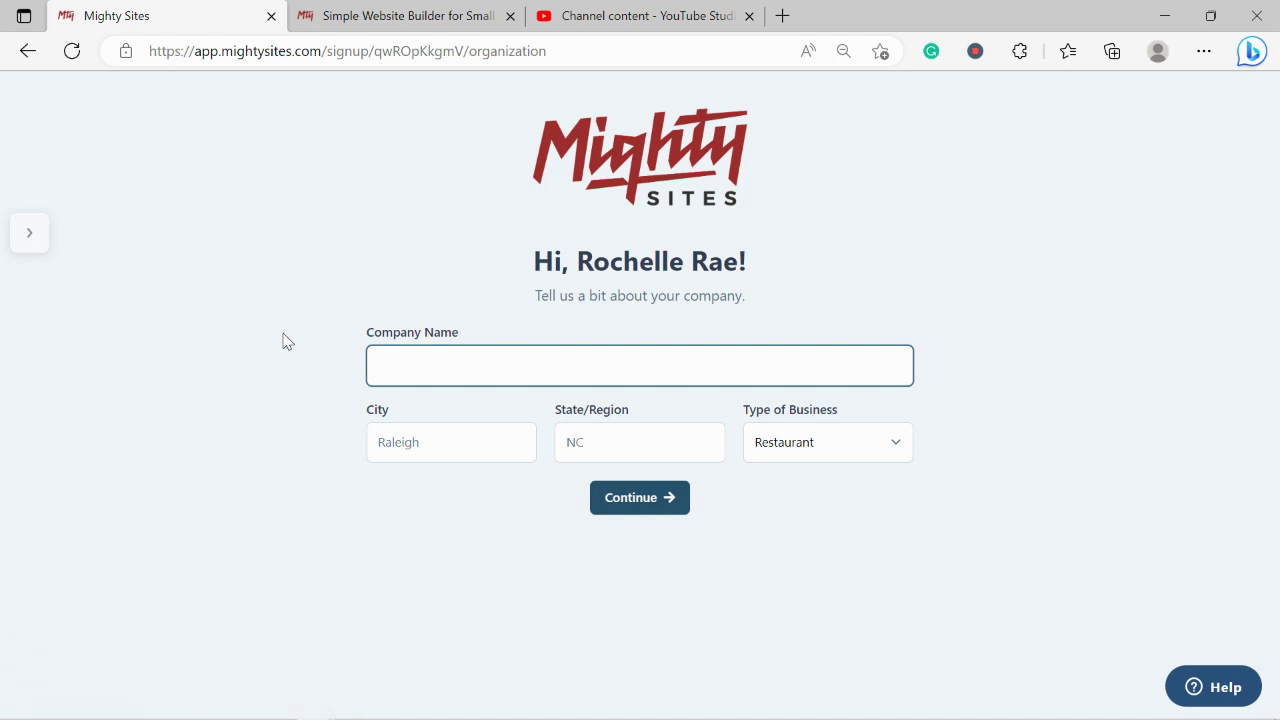
text(Rochelle's )
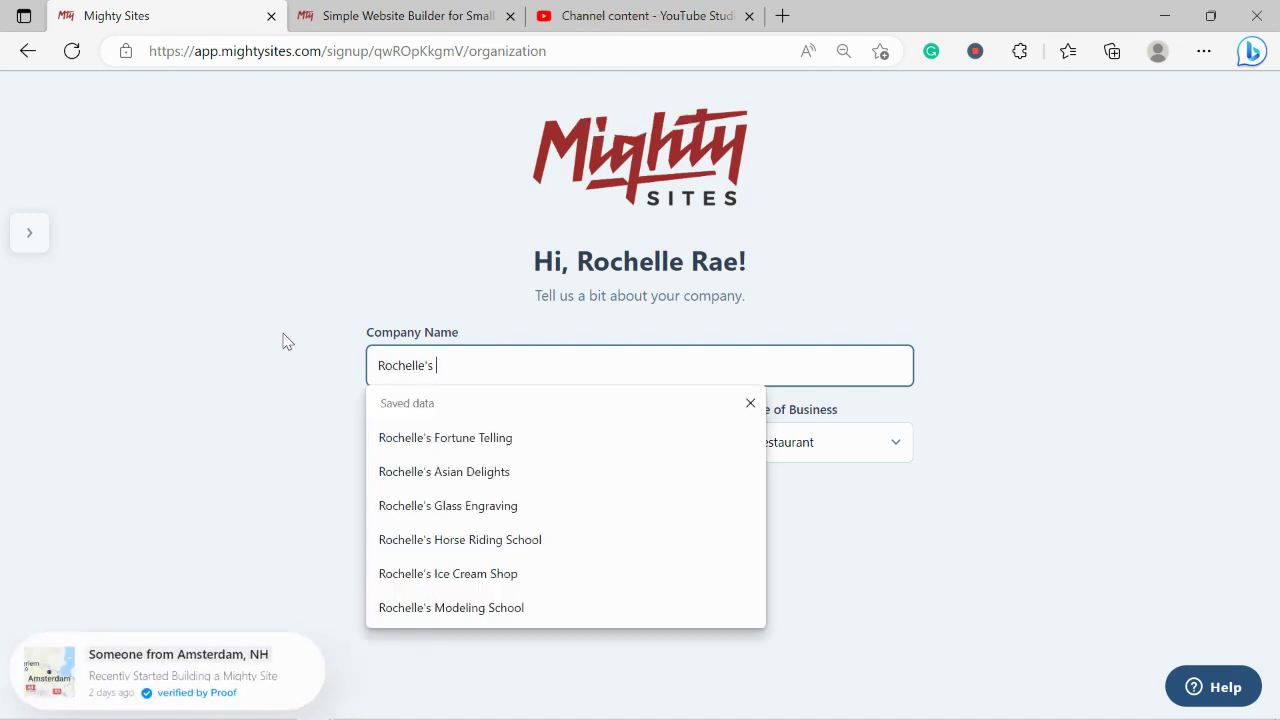
text(Home Care Serv)
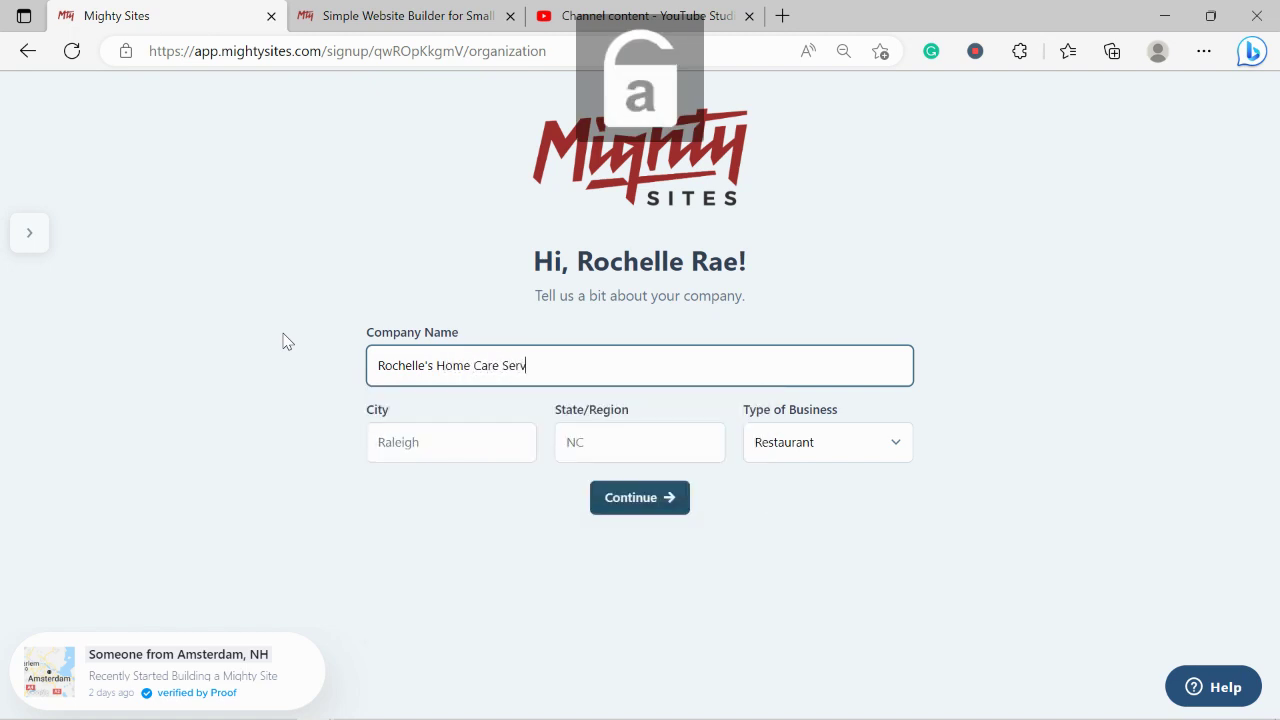
text(ices)
click(372, 443)
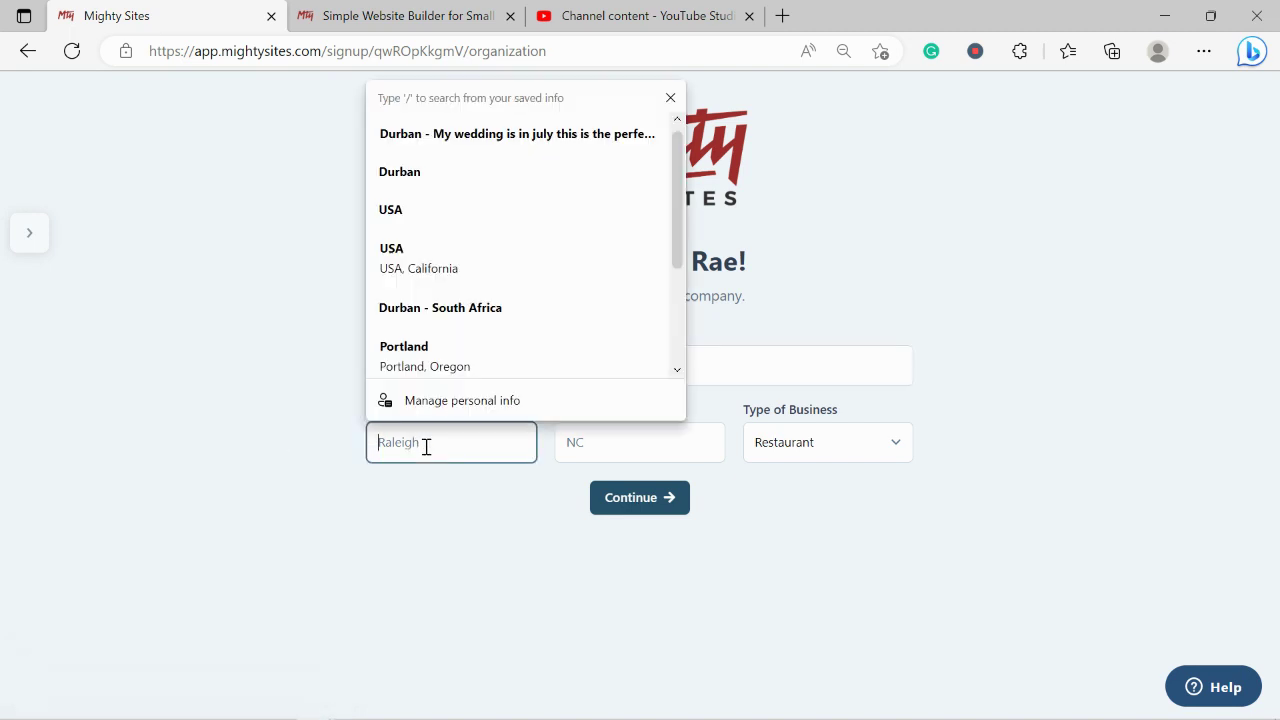
text(Den)
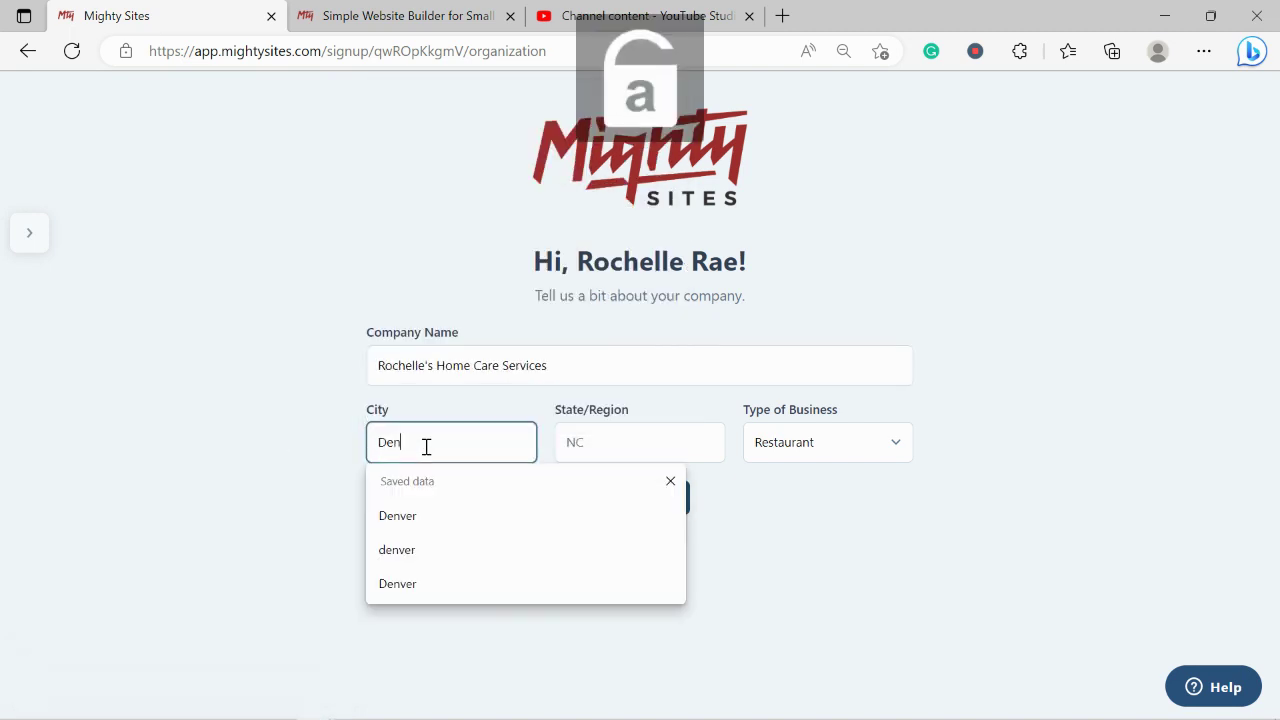
text(ver)
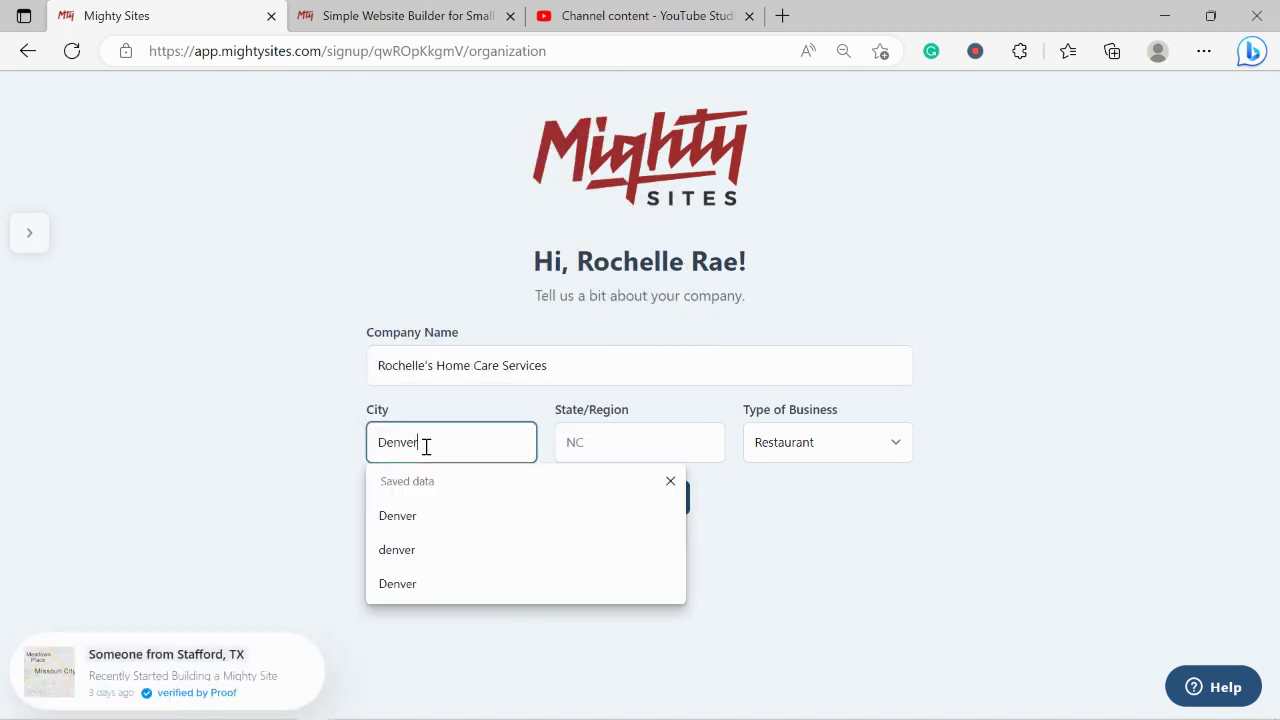
Step: Set the state to Colorado and business type to Service, then submit the details
click(646, 460)
key(Caps_Lock)
text(C)
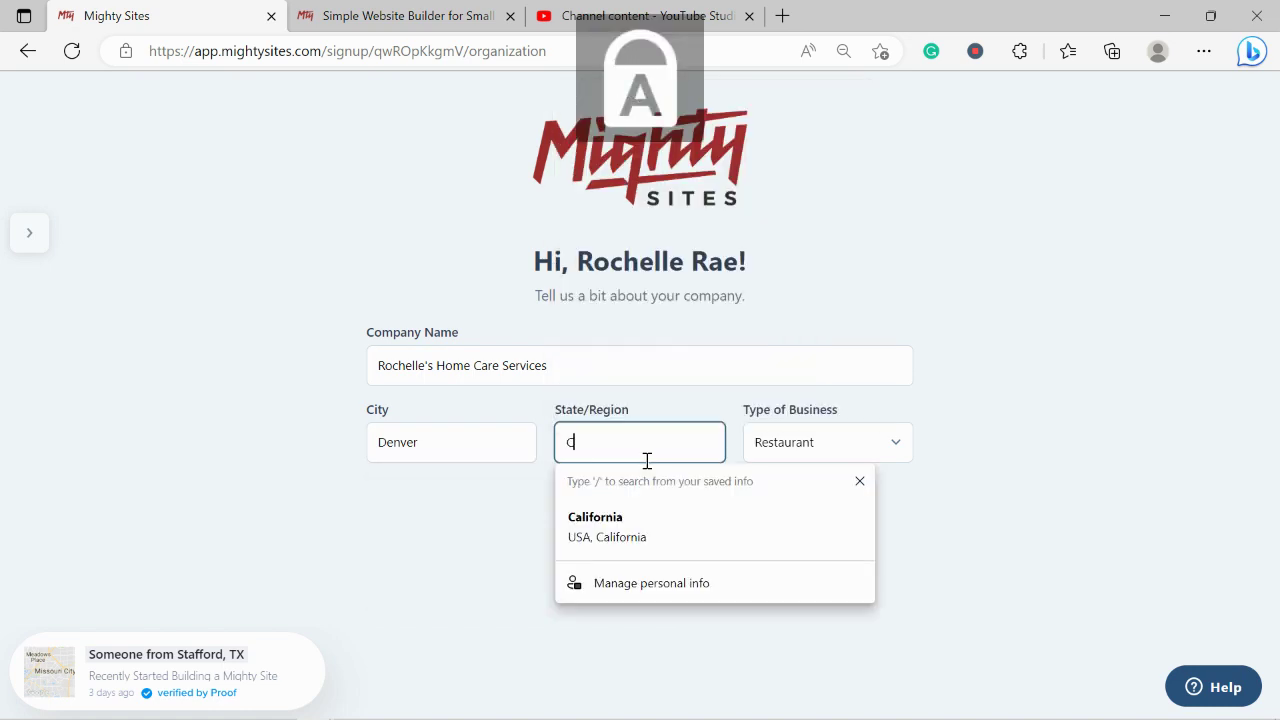
key(Caps_Lock)
text(olorado)
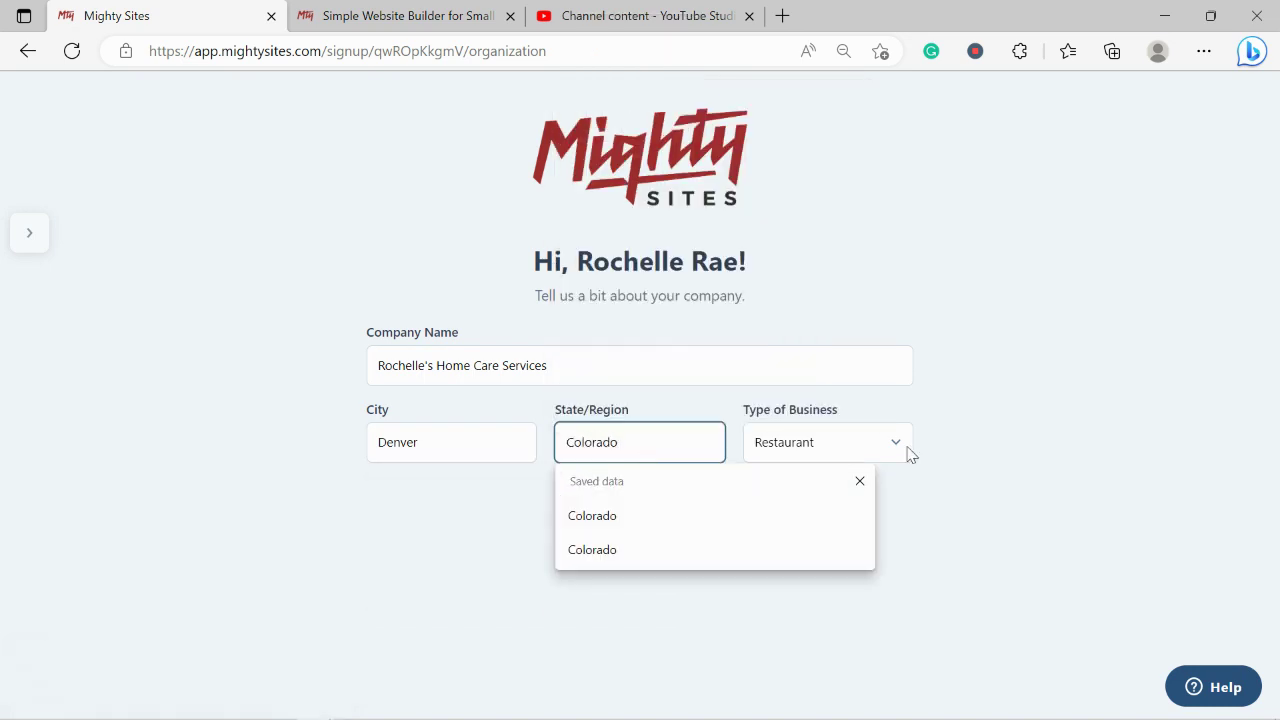
click(966, 447)
click(870, 447)
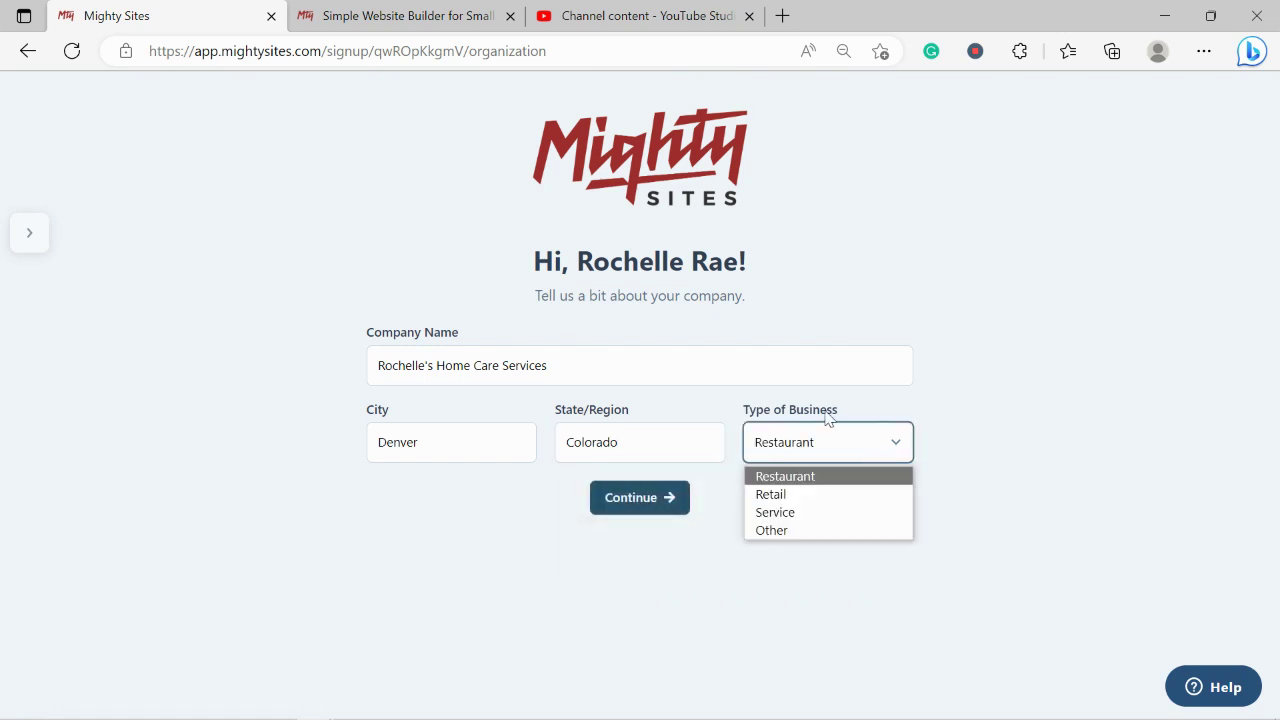
click(820, 512)
click(641, 505)
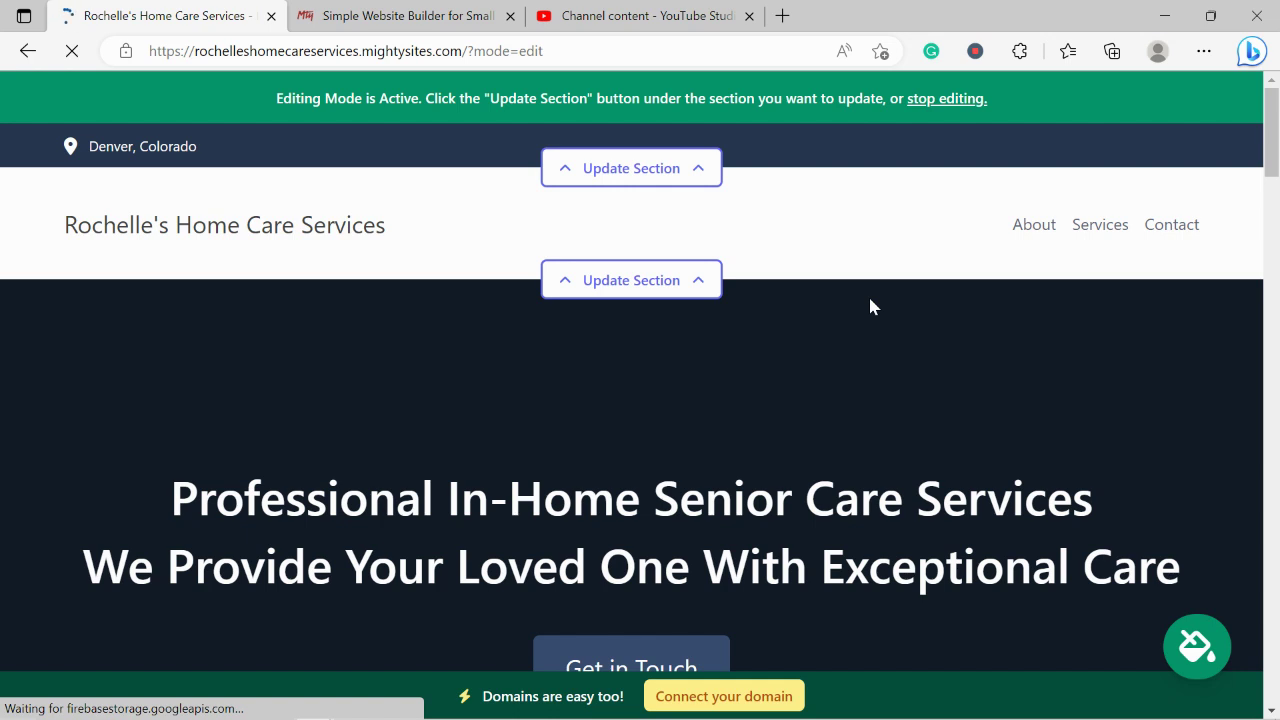
scroll(870, 306, down, 2)
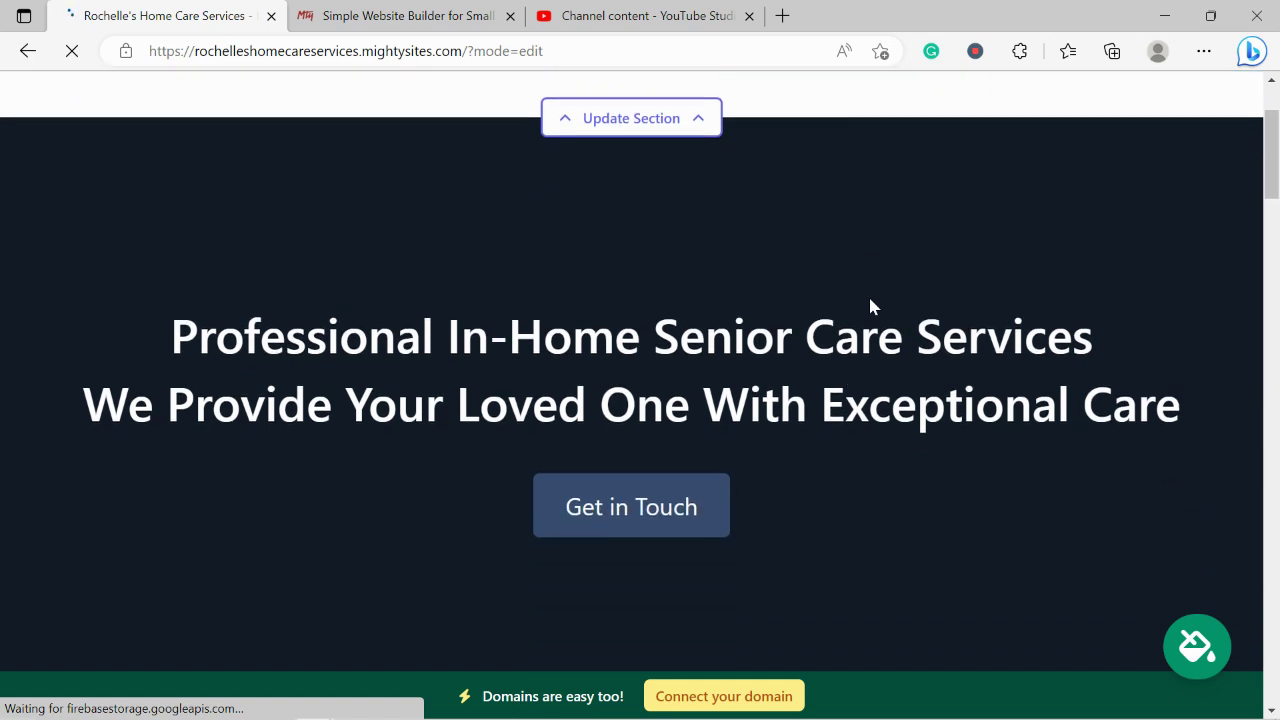
scroll(870, 306, down, 2)
scroll(870, 306, down, 2)
scroll(870, 306, down, 2)
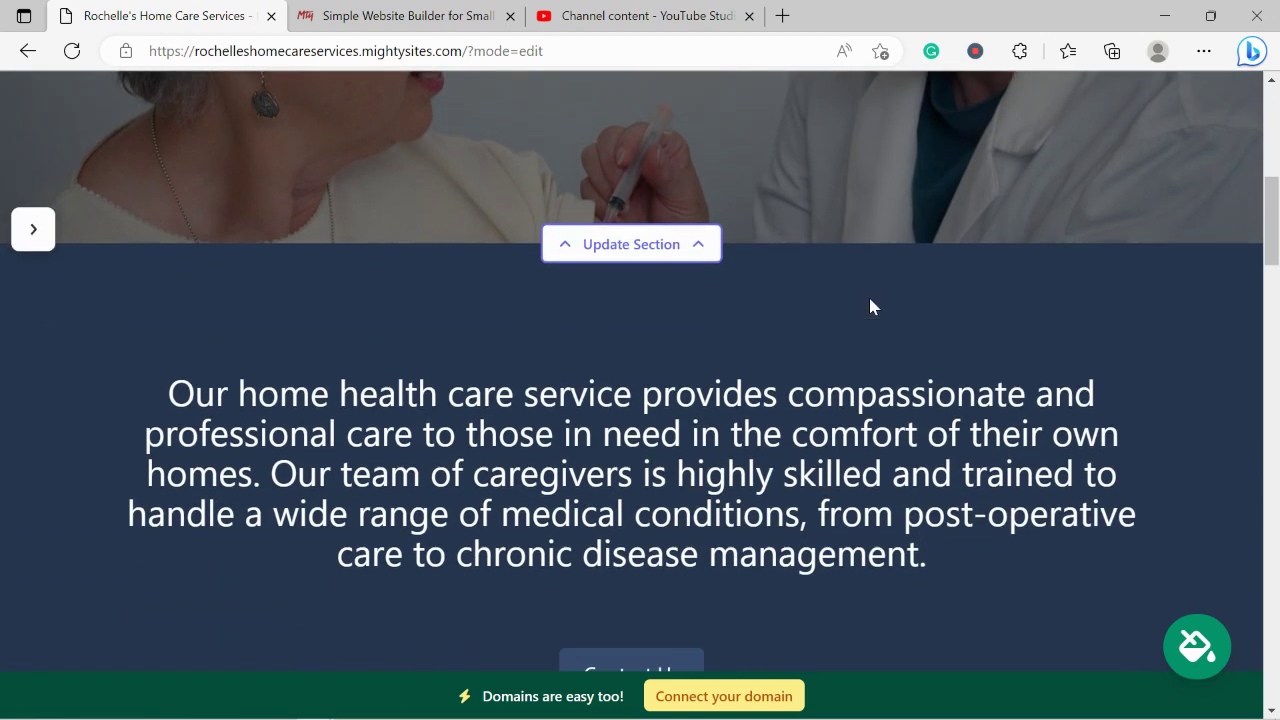
mouse_move(165, 390)
mouse_down()
mouse_move(871, 471)
mouse_move(978, 573)
mouse_up()
click(842, 634)
scroll(842, 634, down, 1)
scroll(844, 640, down, 2)
scroll(844, 640, down, 1)
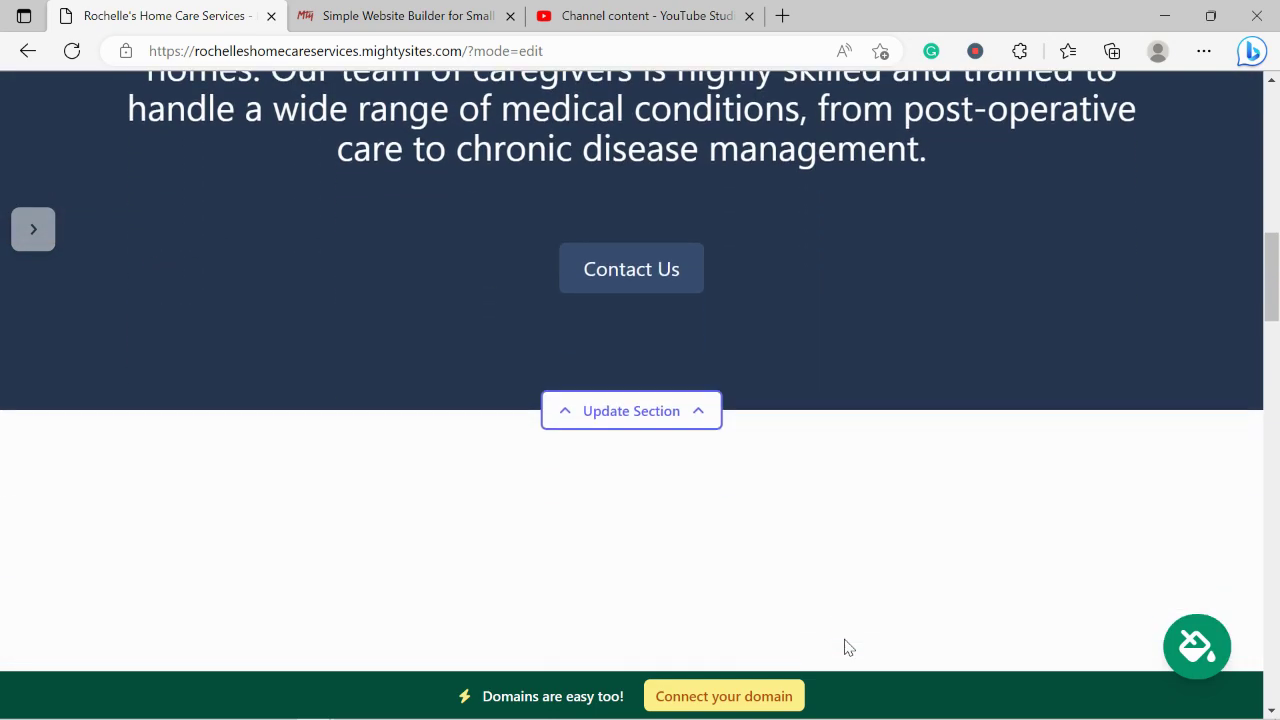
scroll(844, 640, down, 2)
scroll(844, 640, down, 1)
scroll(844, 647, down, 1)
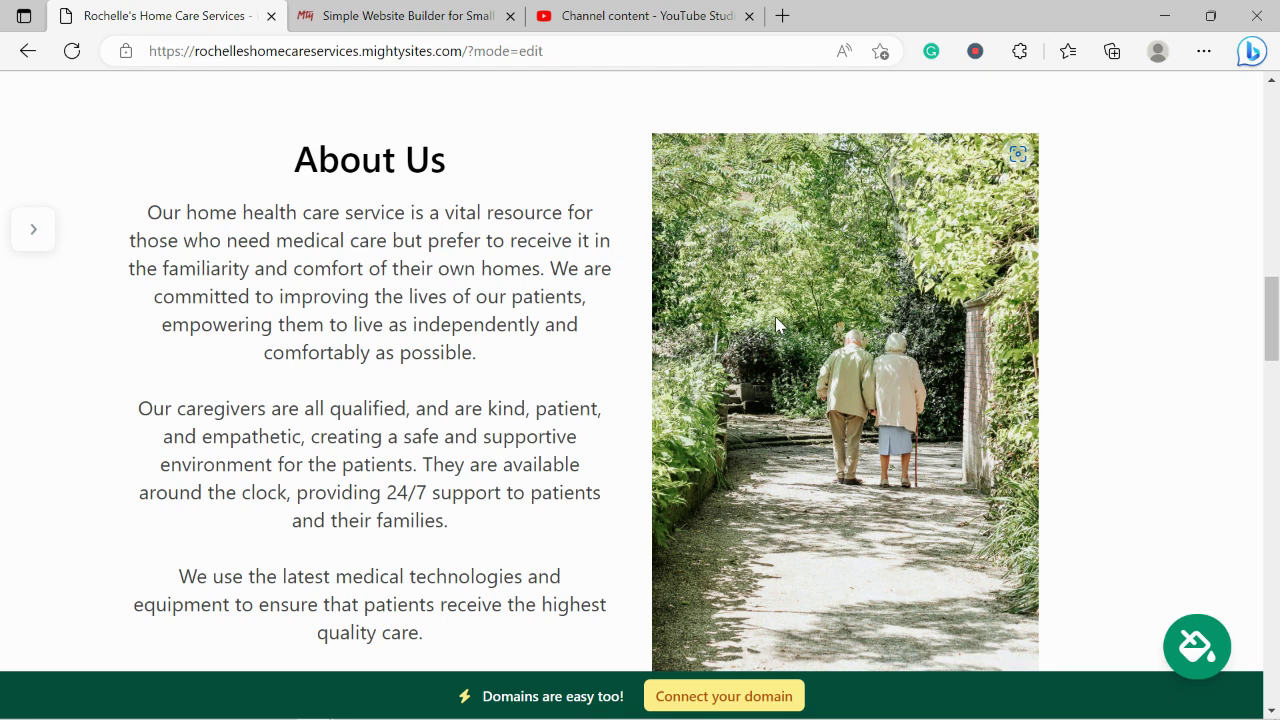
mouse_move(145, 212)
mouse_down()
mouse_move(258, 307)
mouse_move(429, 629)
mouse_up()
click(410, 392)
scroll(410, 392, down, 1)
scroll(410, 392, down, 1)
scroll(410, 392, down, 1)
scroll(410, 395, down, 1)
scroll(409, 398, down, 2)
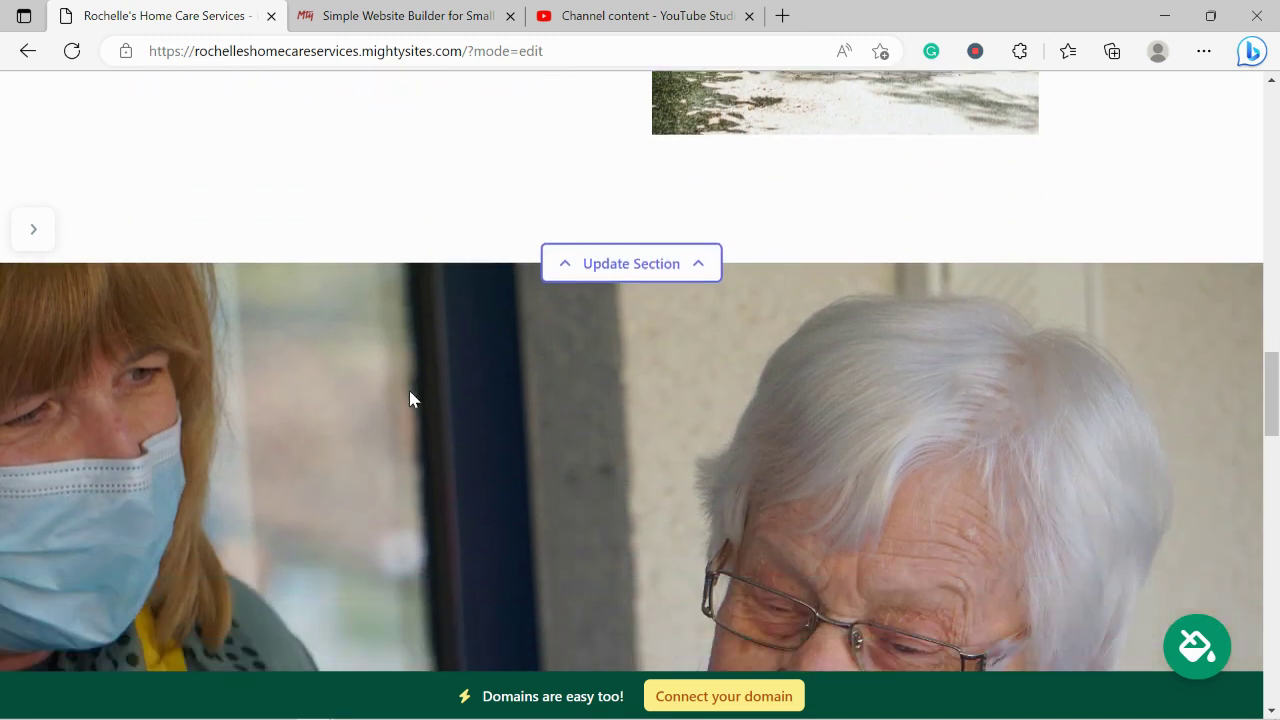
scroll(409, 398, down, 2)
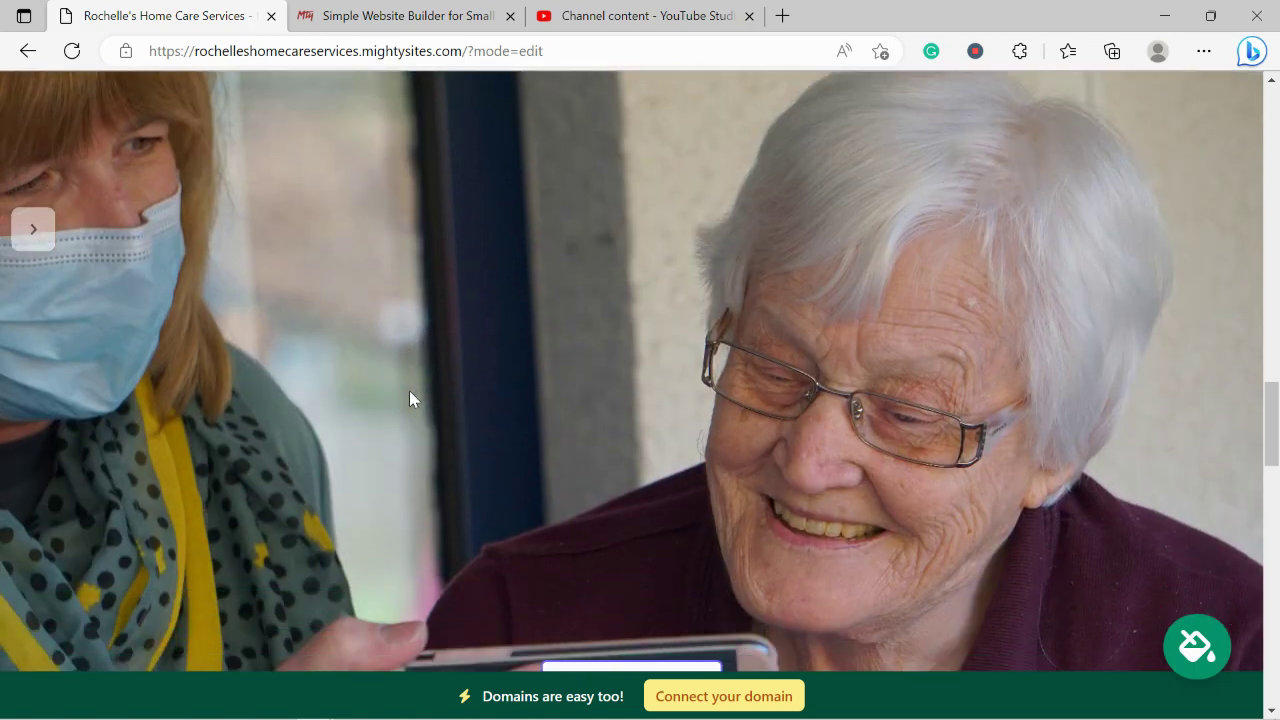
scroll(409, 398, down, 1)
scroll(409, 398, down, 2)
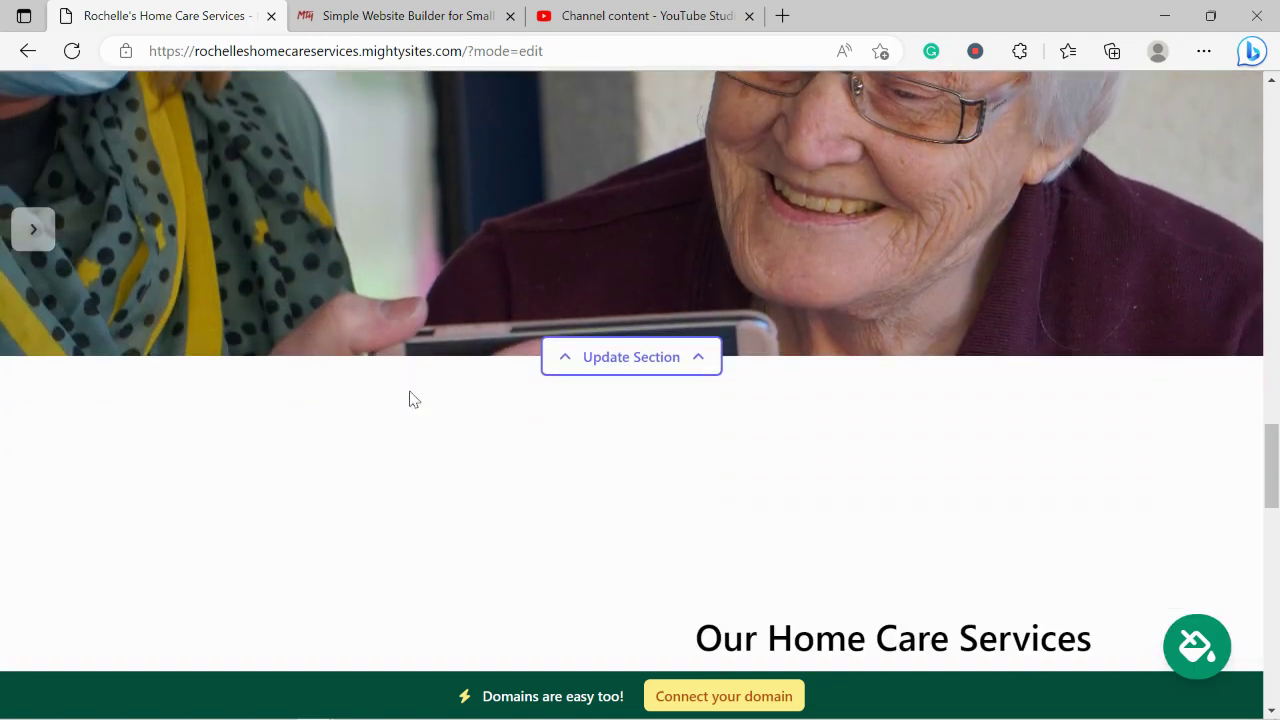
scroll(414, 399, down, 2)
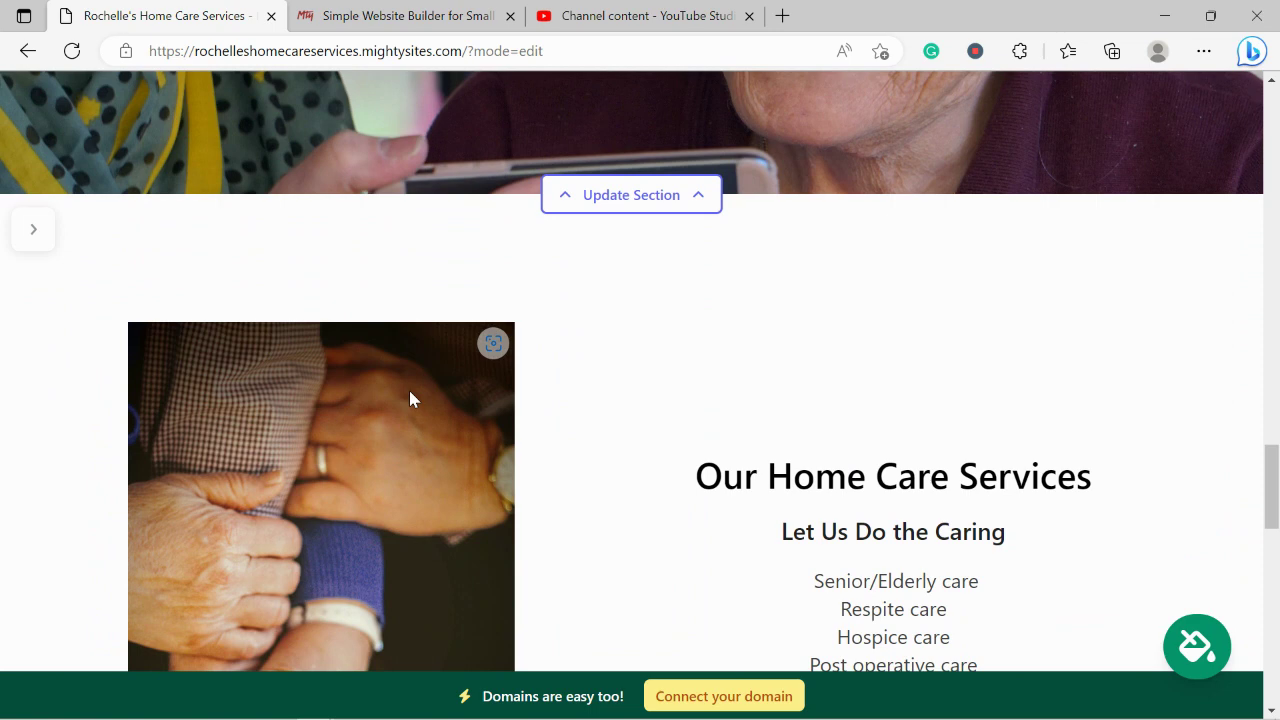
scroll(409, 399, down, 1)
scroll(409, 399, down, 1)
scroll(409, 399, down, 1)
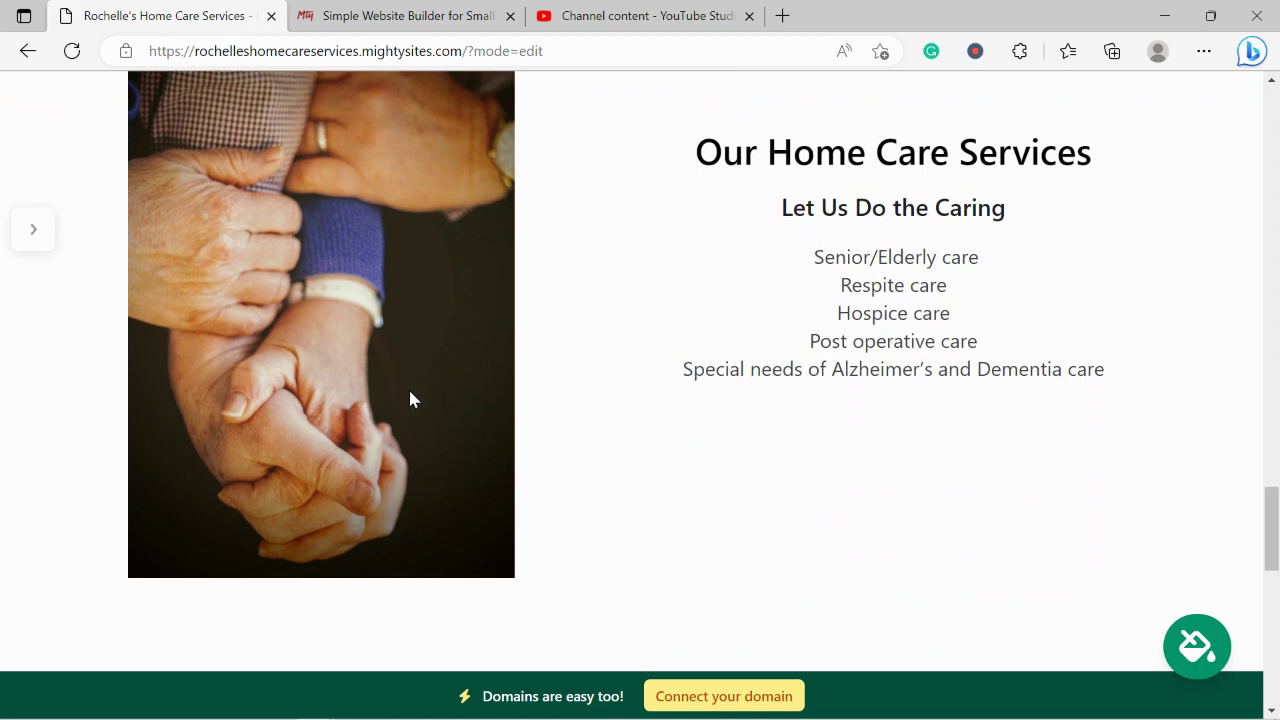
scroll(409, 399, down, 1)
scroll(409, 399, down, 1)
scroll(409, 399, down, 1)
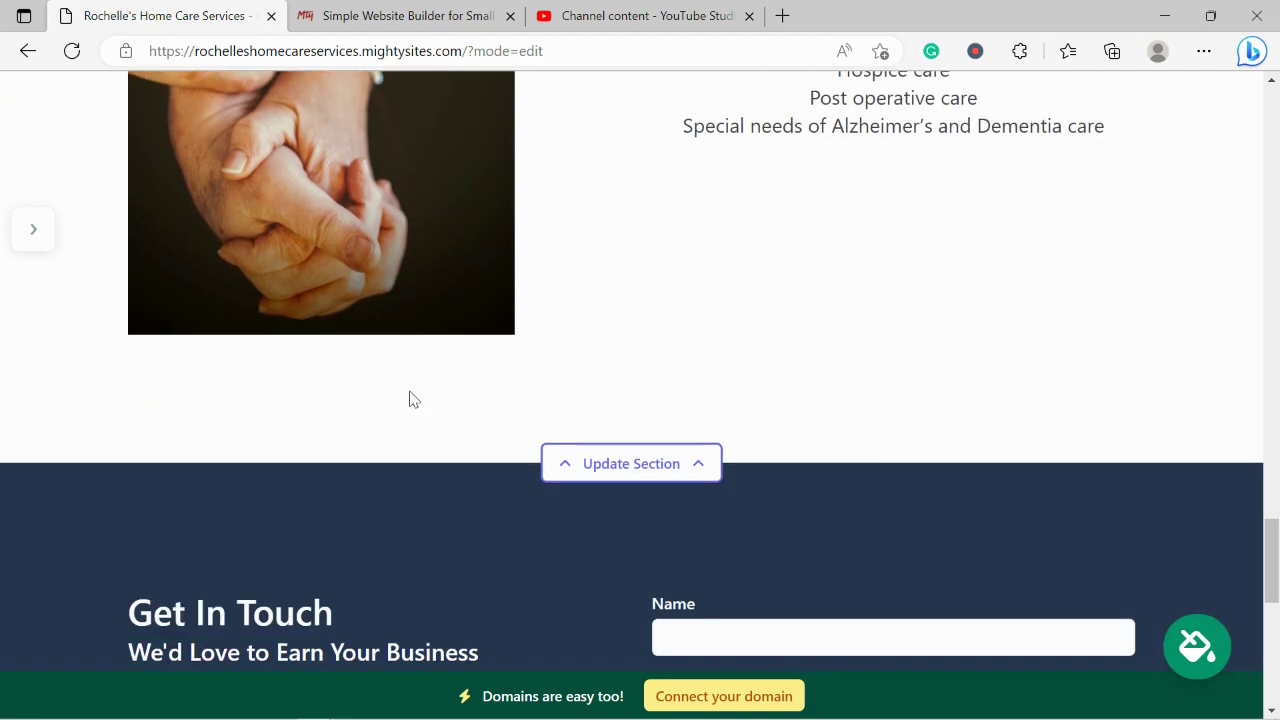
scroll(409, 399, down, 2)
scroll(409, 399, down, 1)
scroll(409, 399, down, 1)
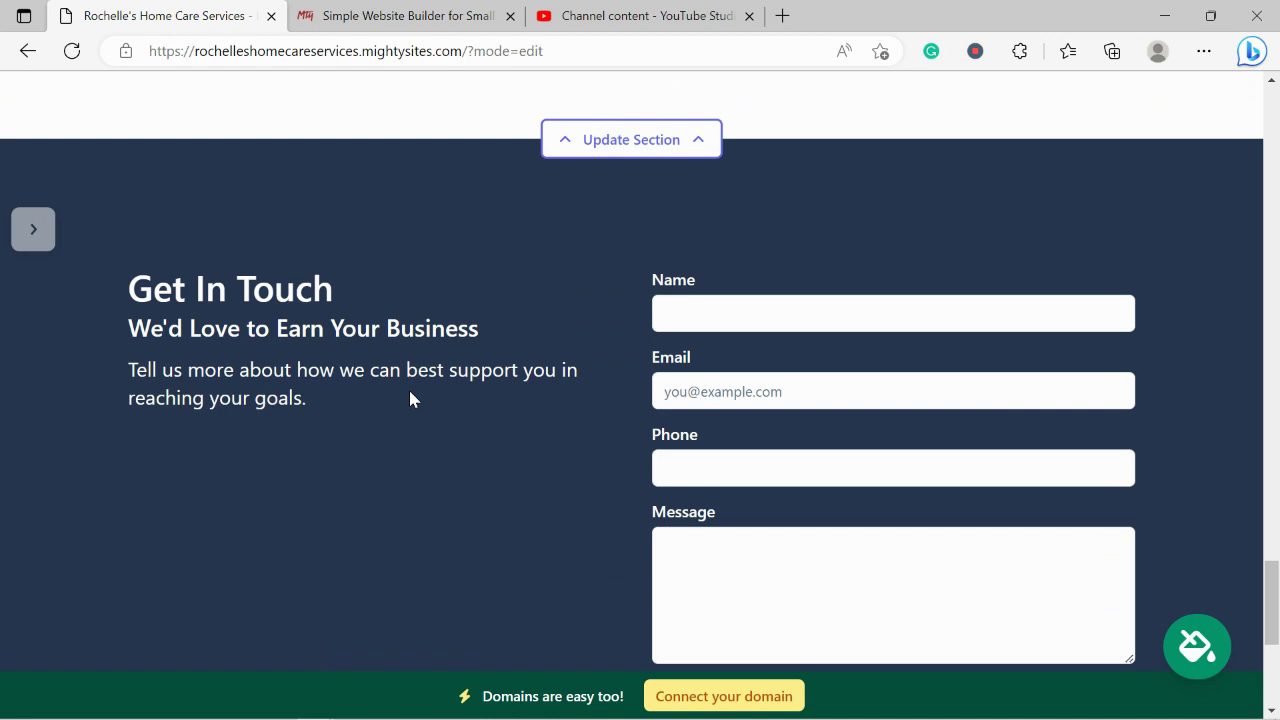
scroll(409, 399, down, 1)
scroll(409, 399, down, 2)
scroll(409, 399, down, 1)
scroll(409, 399, down, 1)
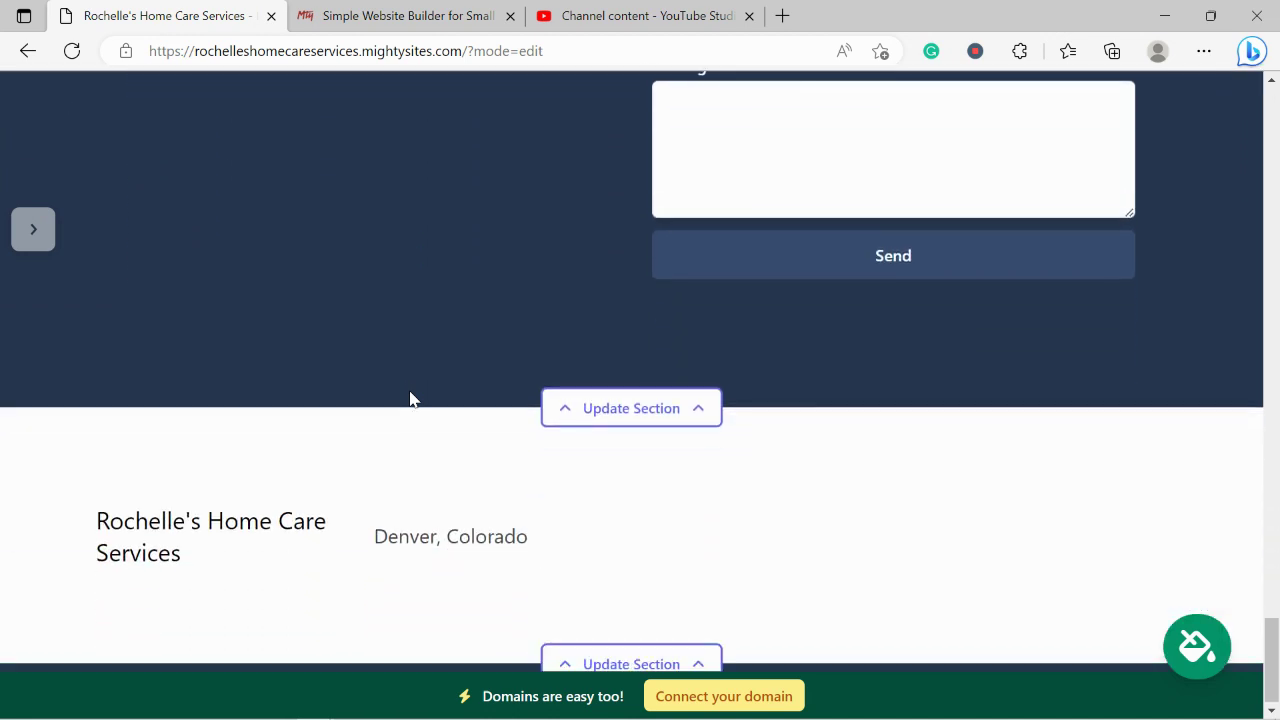
scroll(409, 399, up, 1)
scroll(409, 399, up, 1)
scroll(409, 399, up, 2)
scroll(409, 399, up, 1)
scroll(409, 399, up, 5)
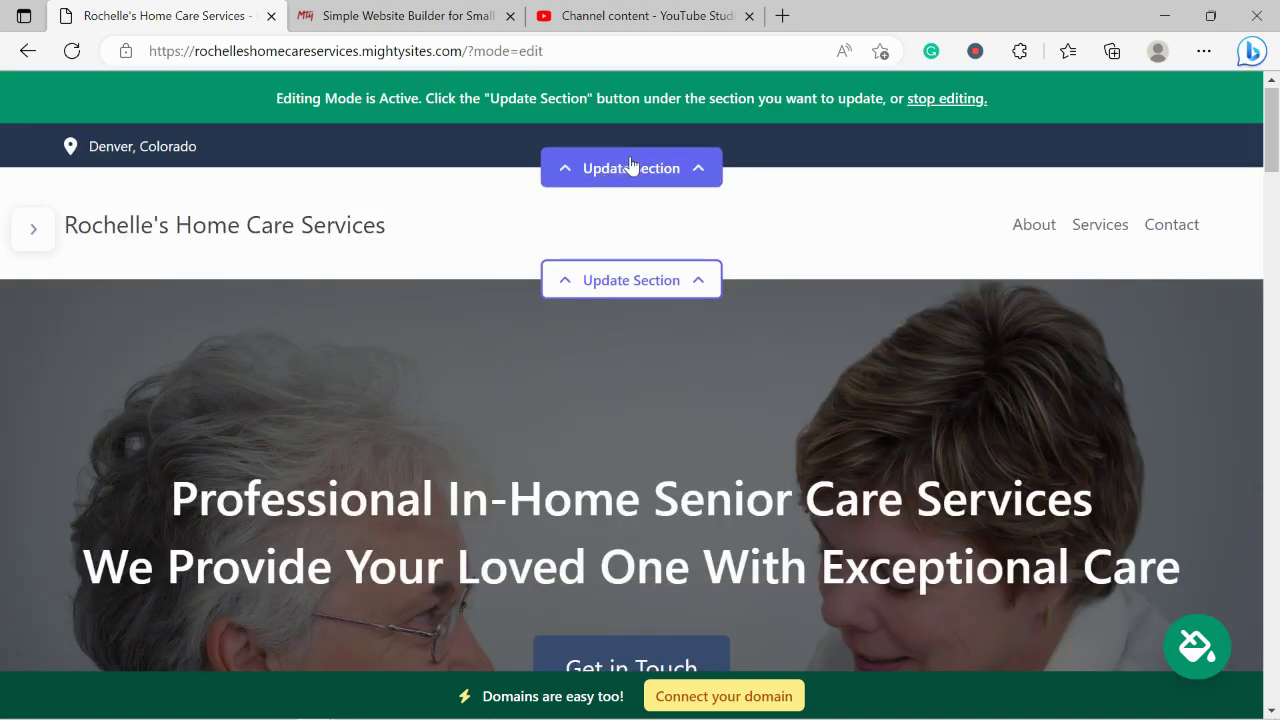
Step: Enter the organization email, show it on the site, and fill in the business phone number
click(697, 164)
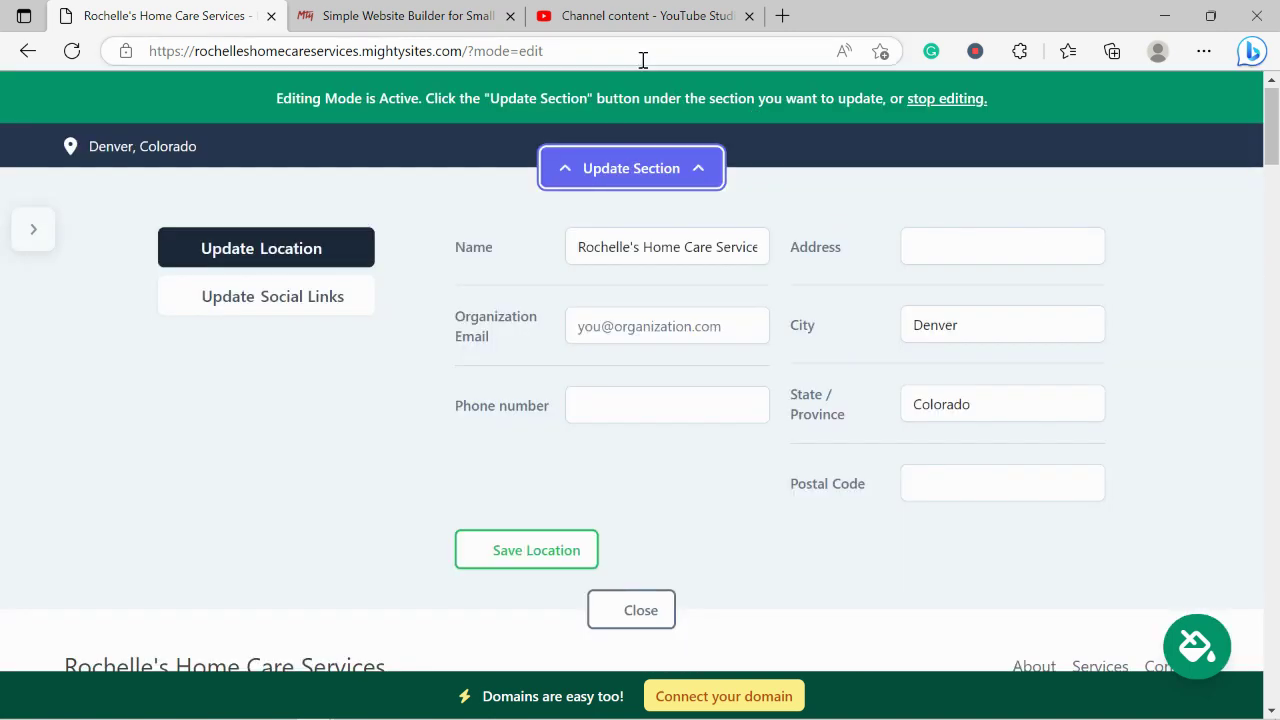
click(634, 318)
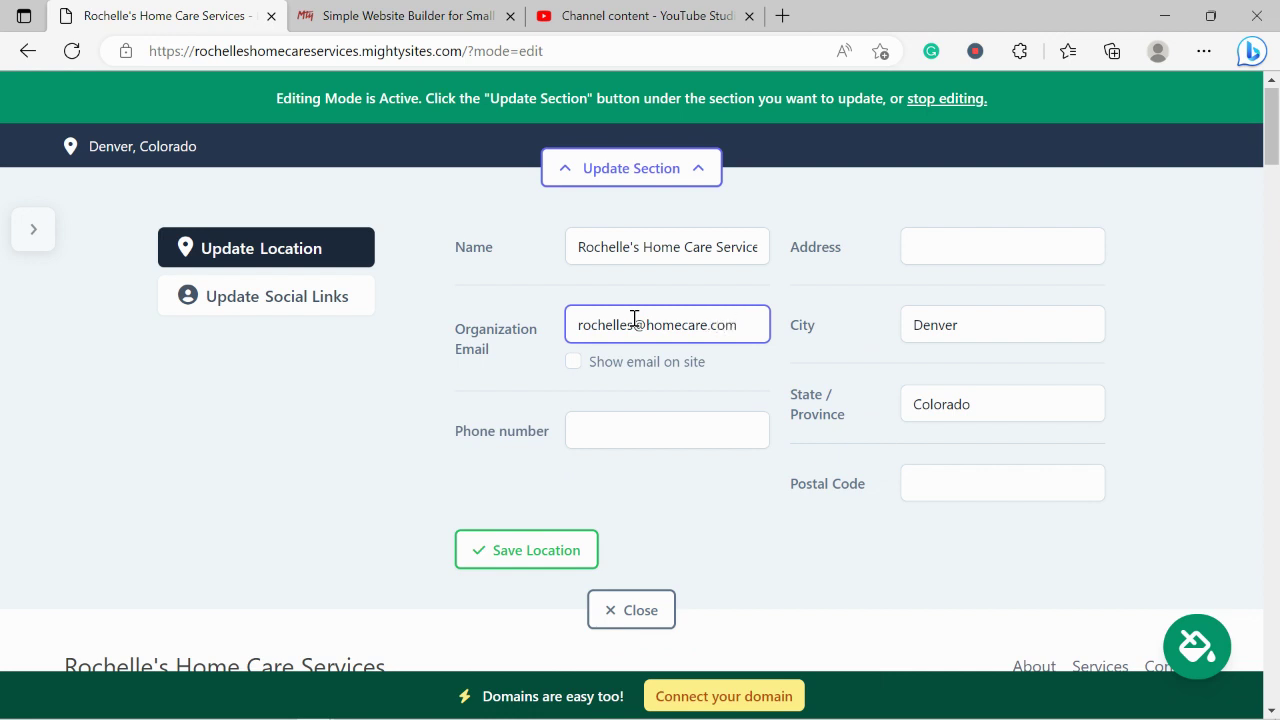
click(574, 362)
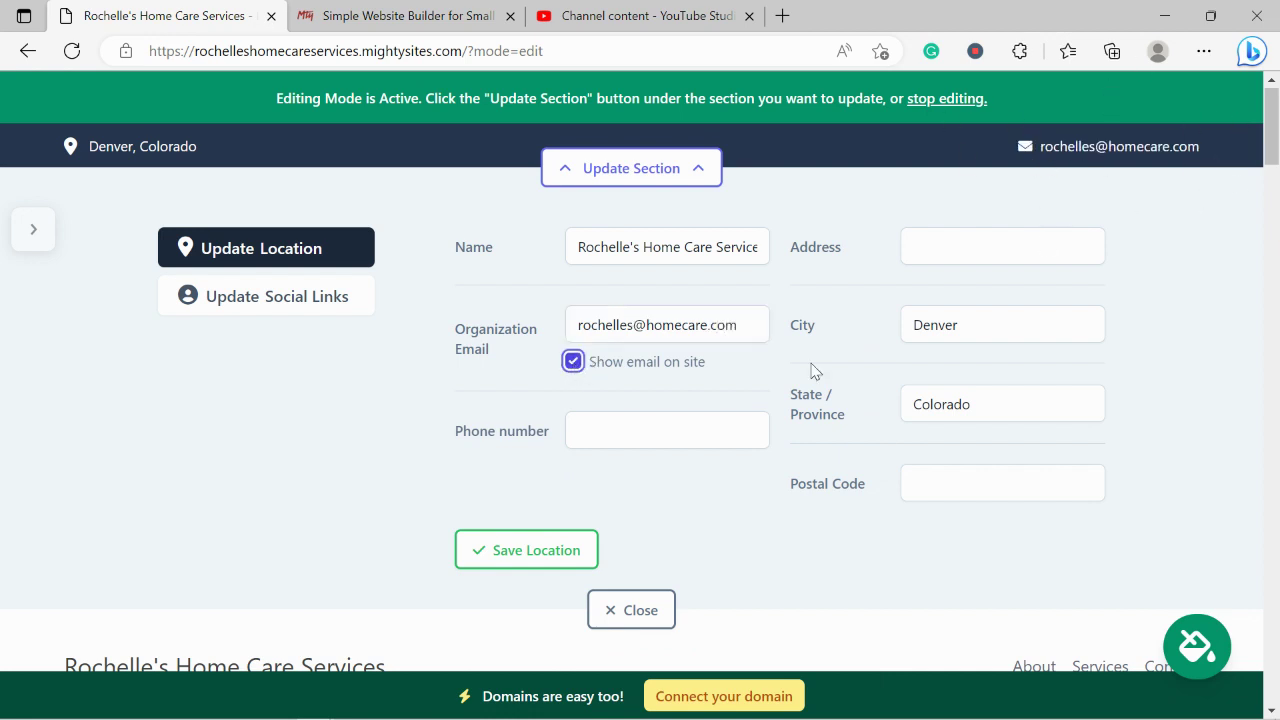
click(677, 430)
text(5650)
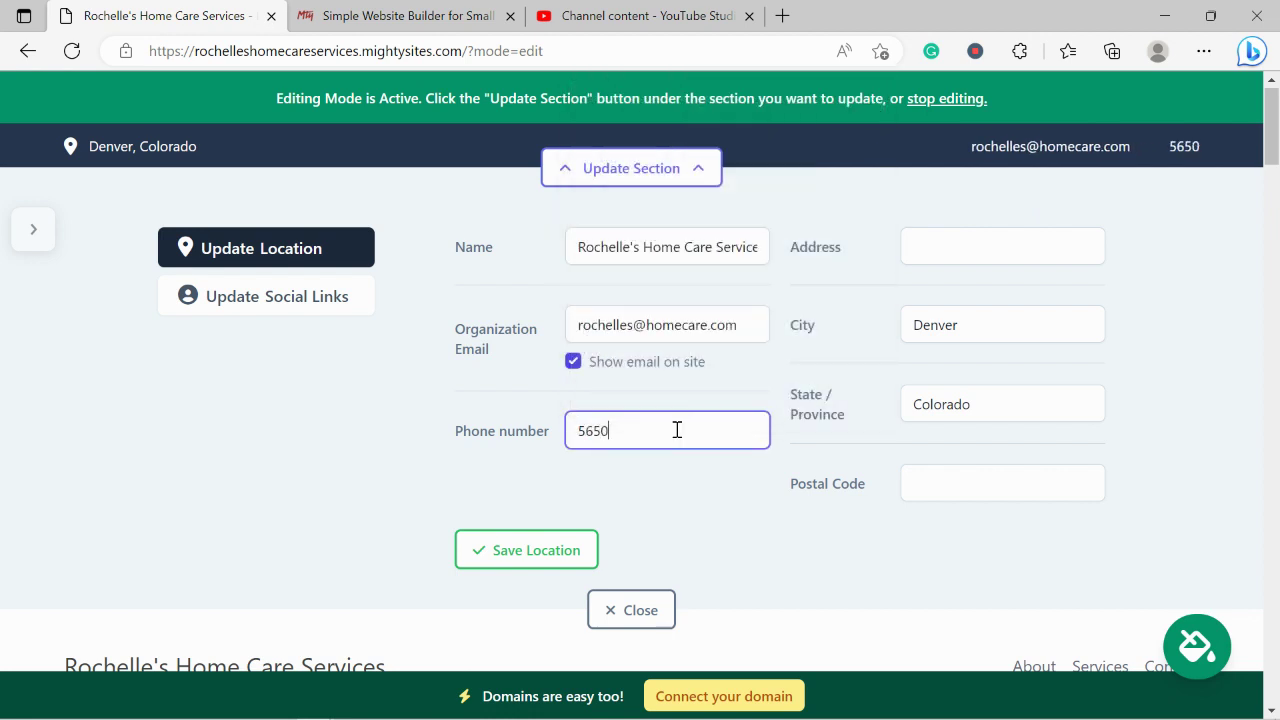
key(BackSpace)
text(-3933)
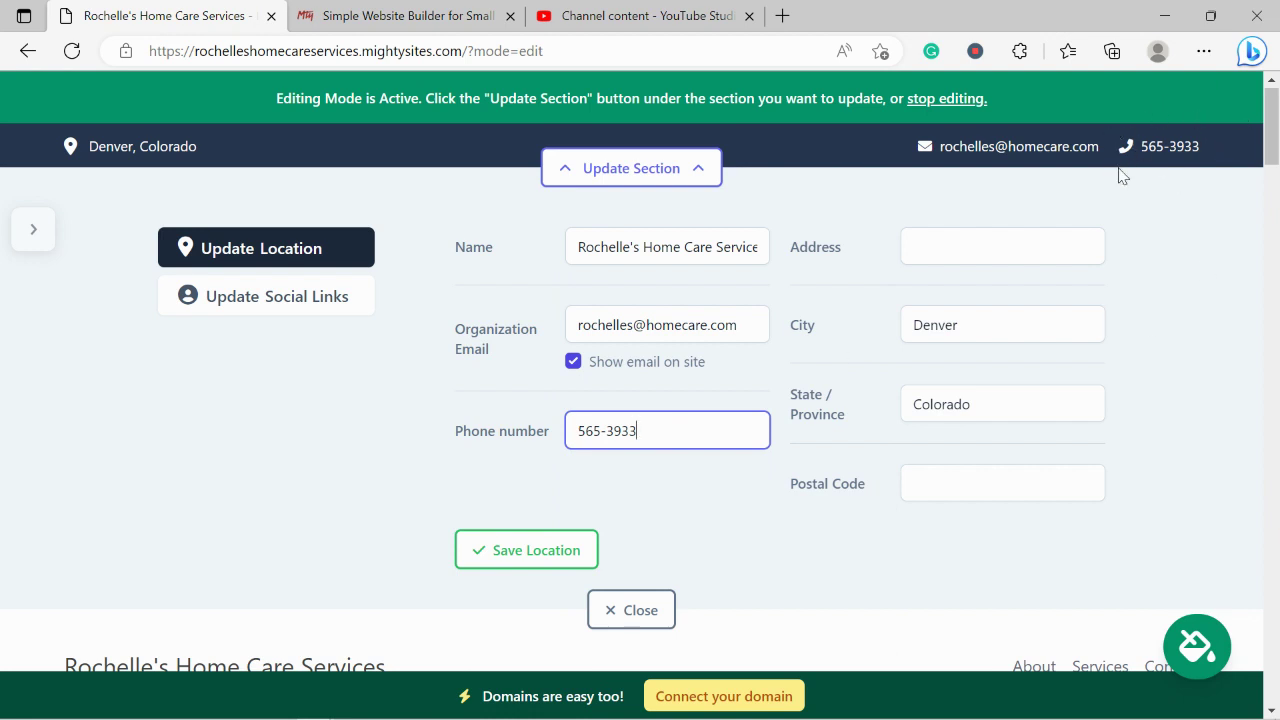
Step: Enter the street address and postal code, save the location, and close the Google Maps tab
click(957, 249)
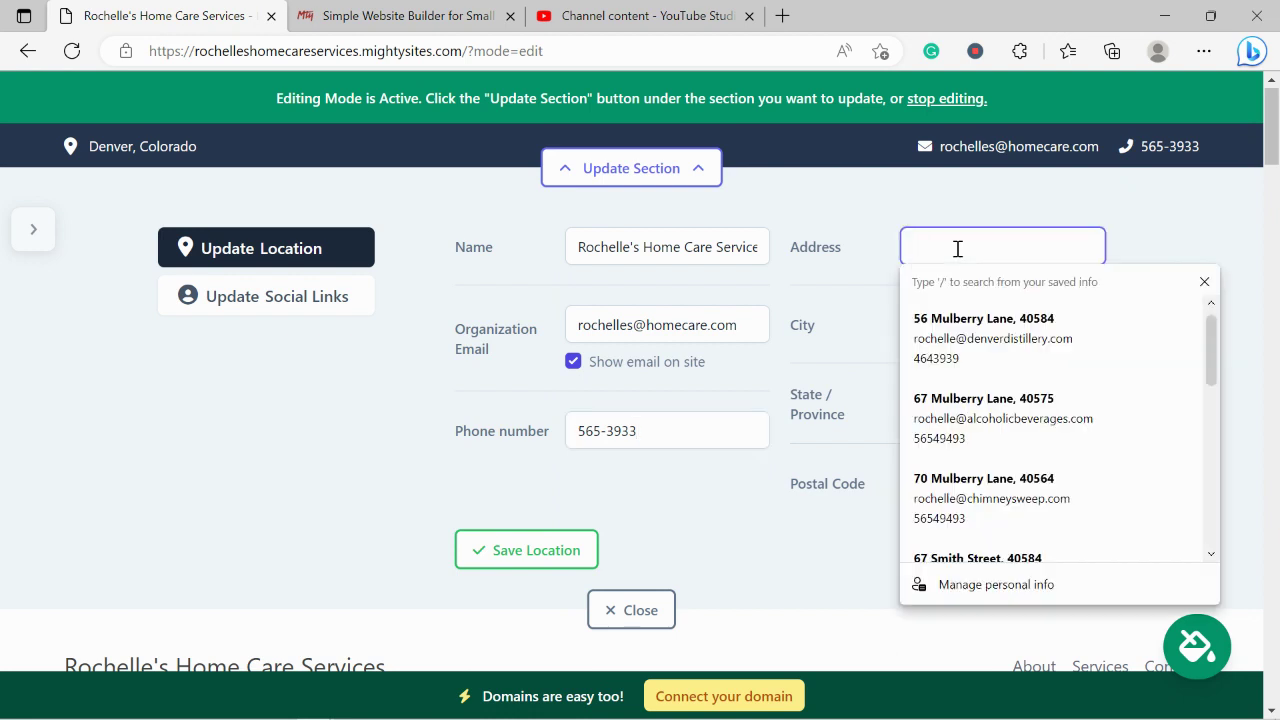
key(Caps_Lock)
key(Caps_Lock)
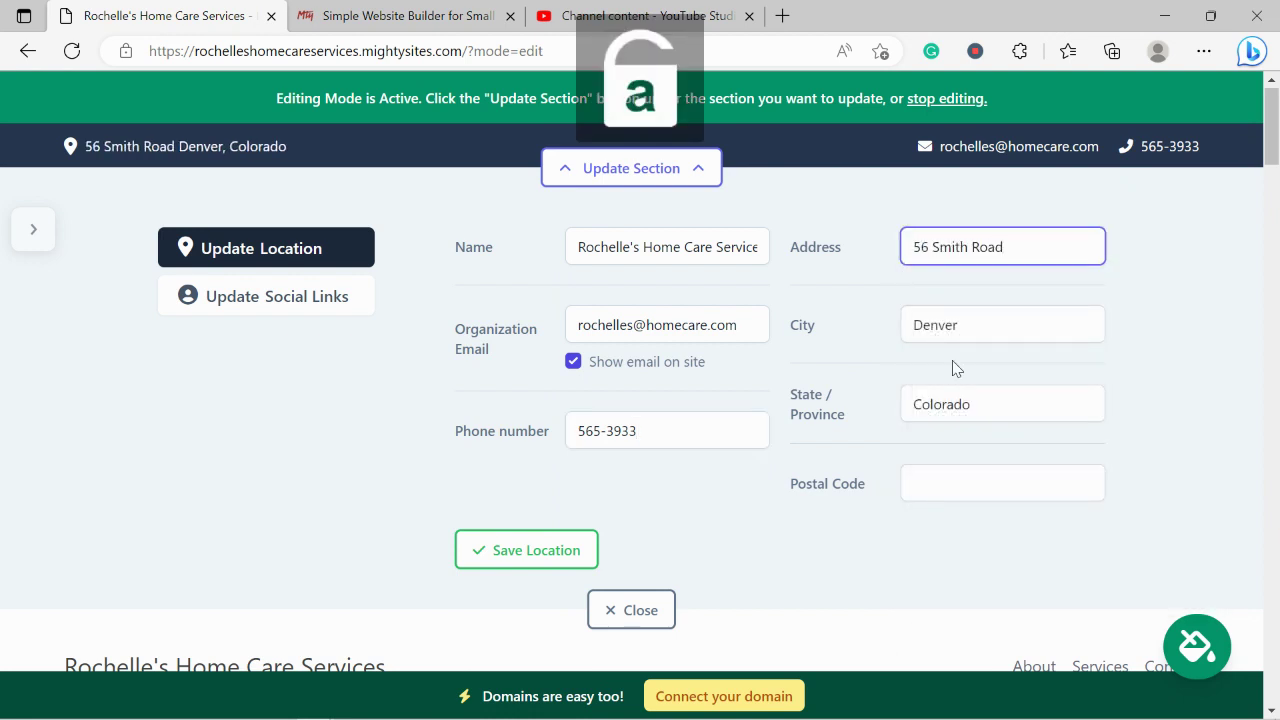
click(965, 481)
text(40544)
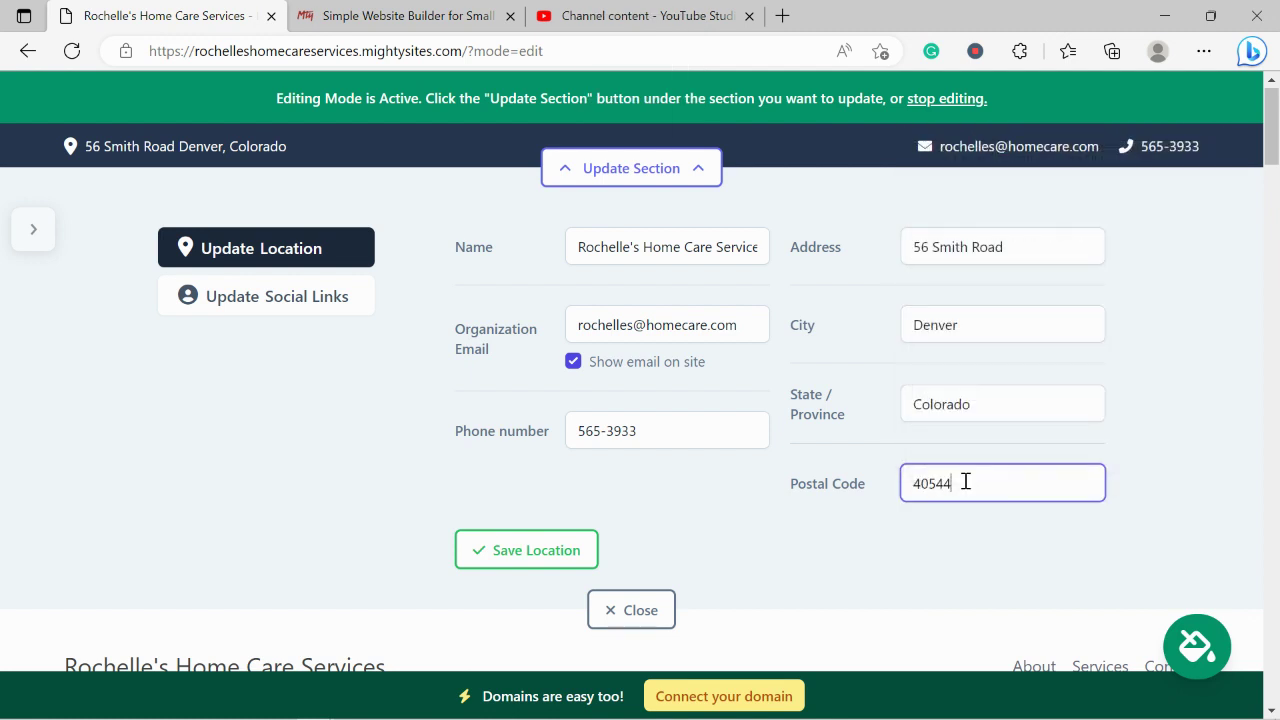
click(505, 553)
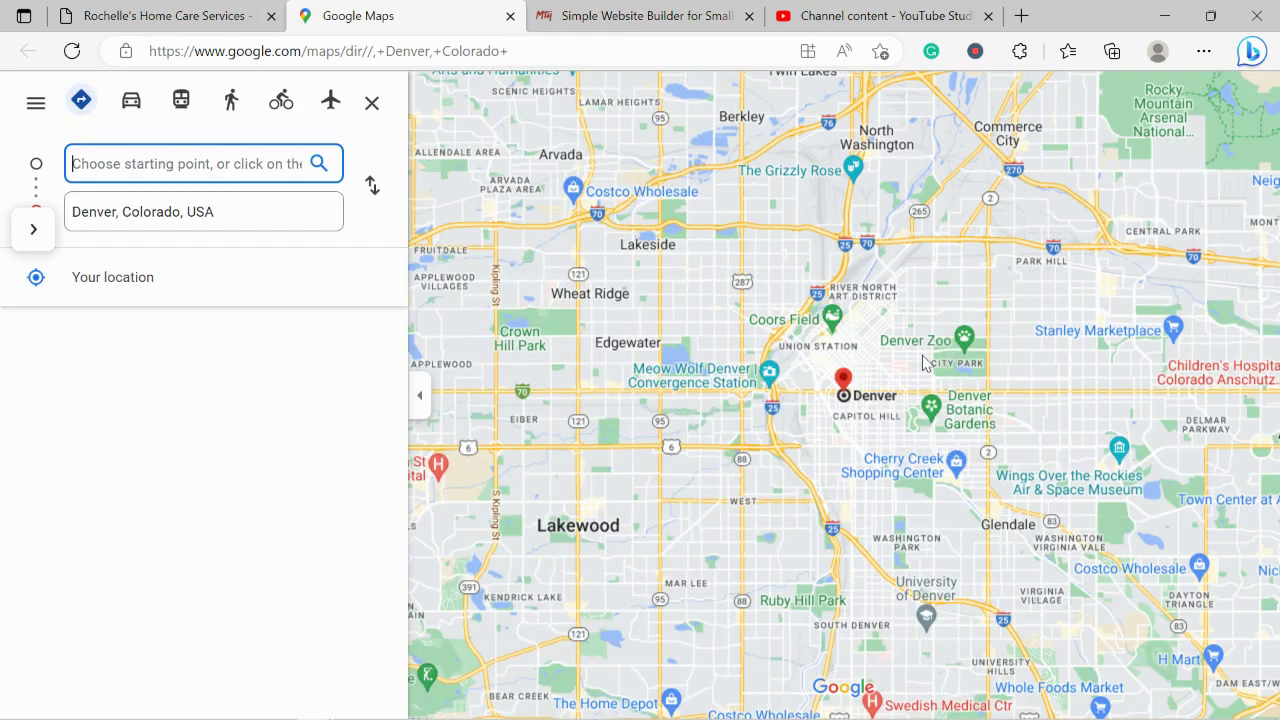
click(170, 15)
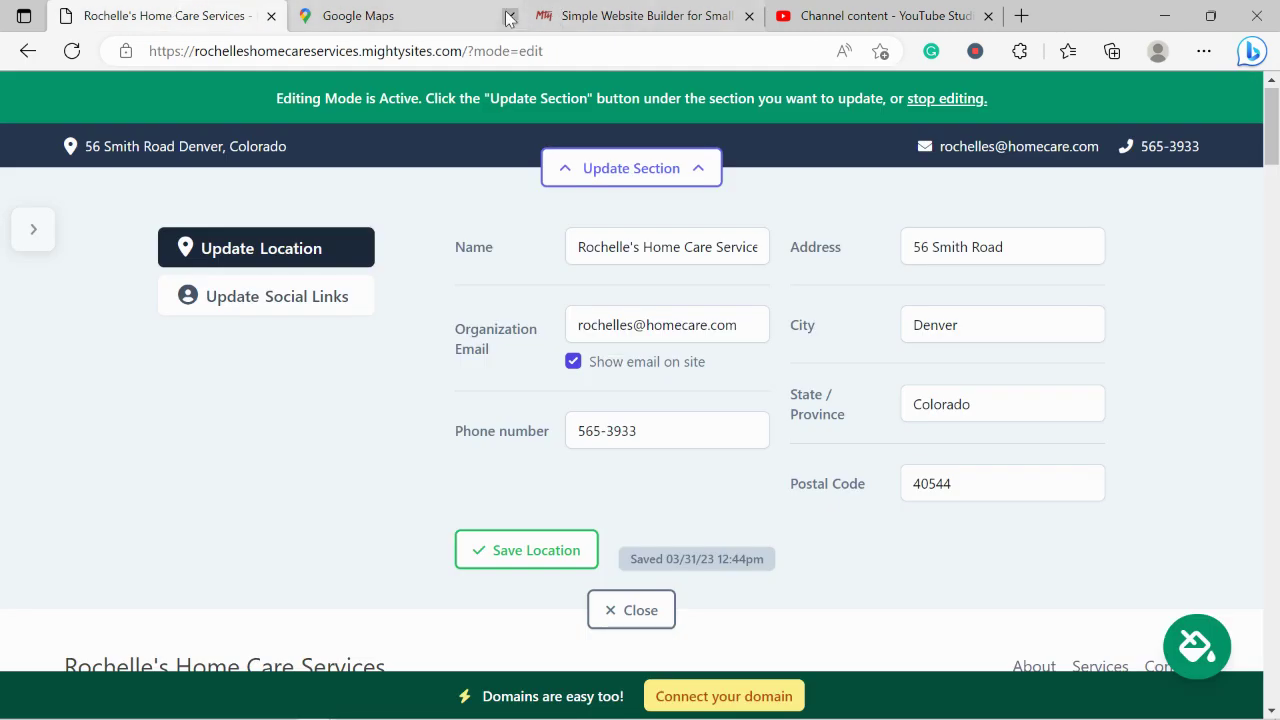
click(510, 15)
Step: Save the location details and enter 'ightysites' as the Instagram handle in social links
click(527, 553)
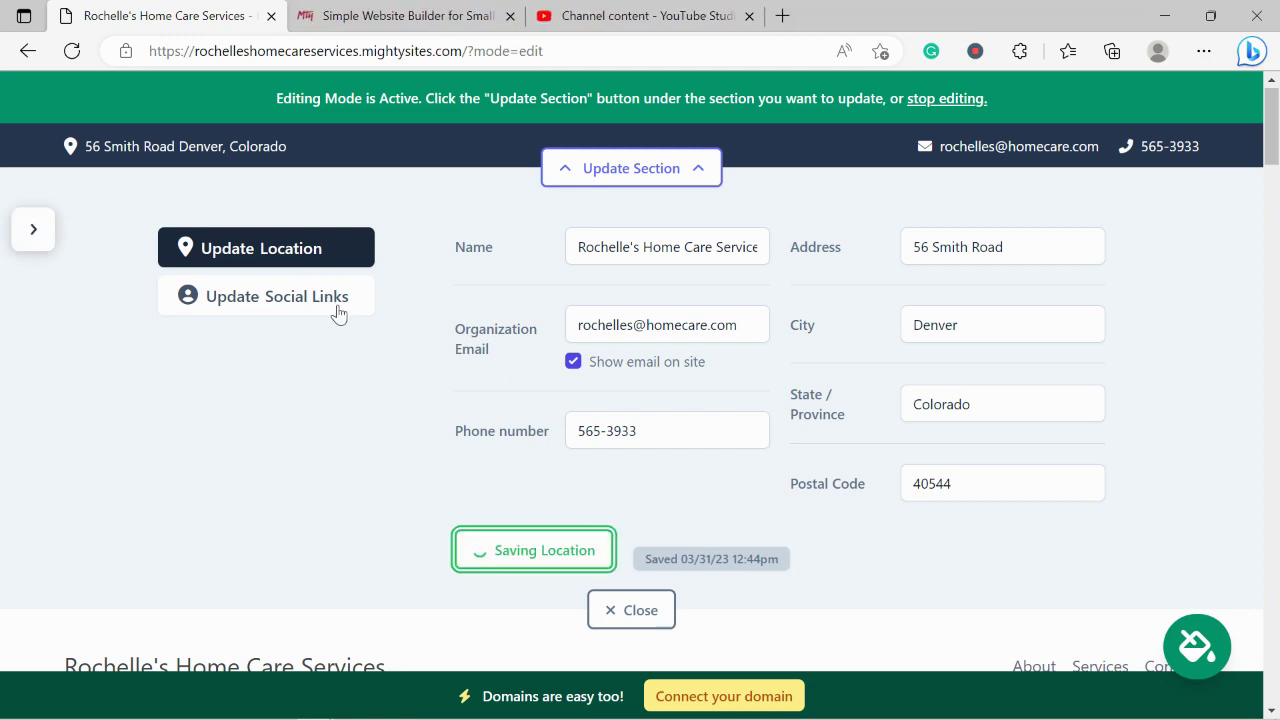
click(338, 314)
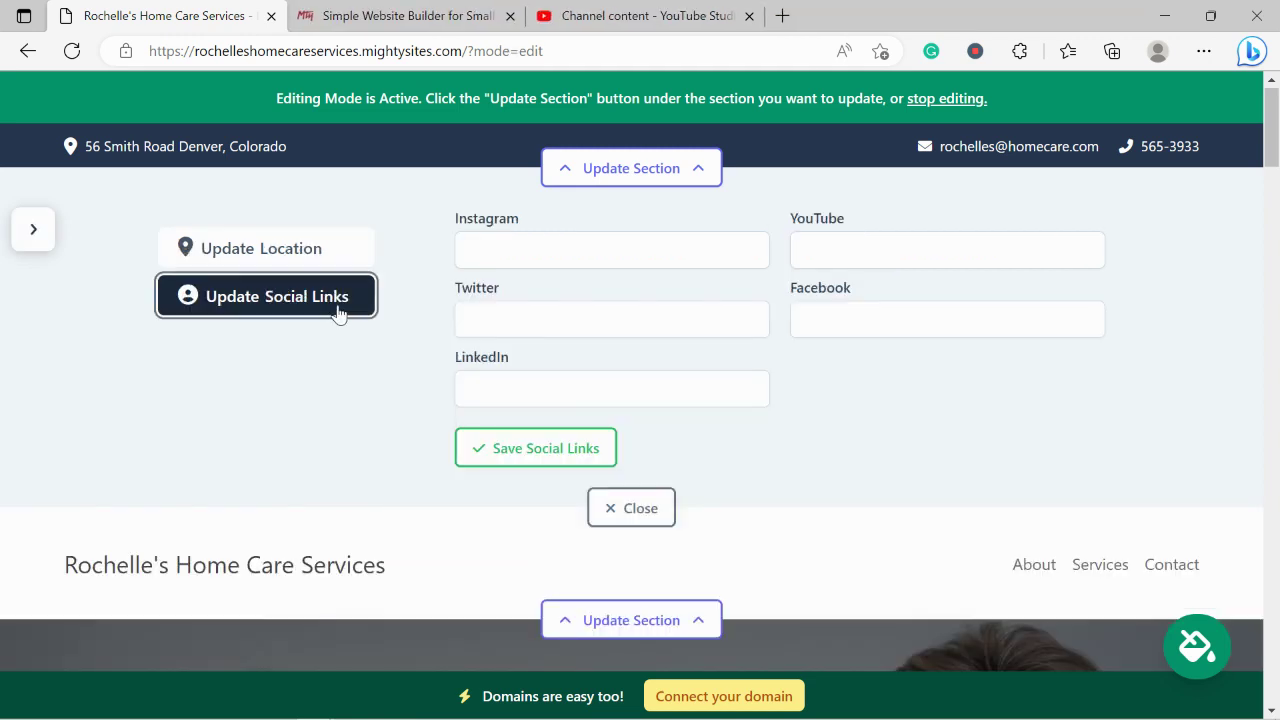
click(524, 258)
text(ightys)
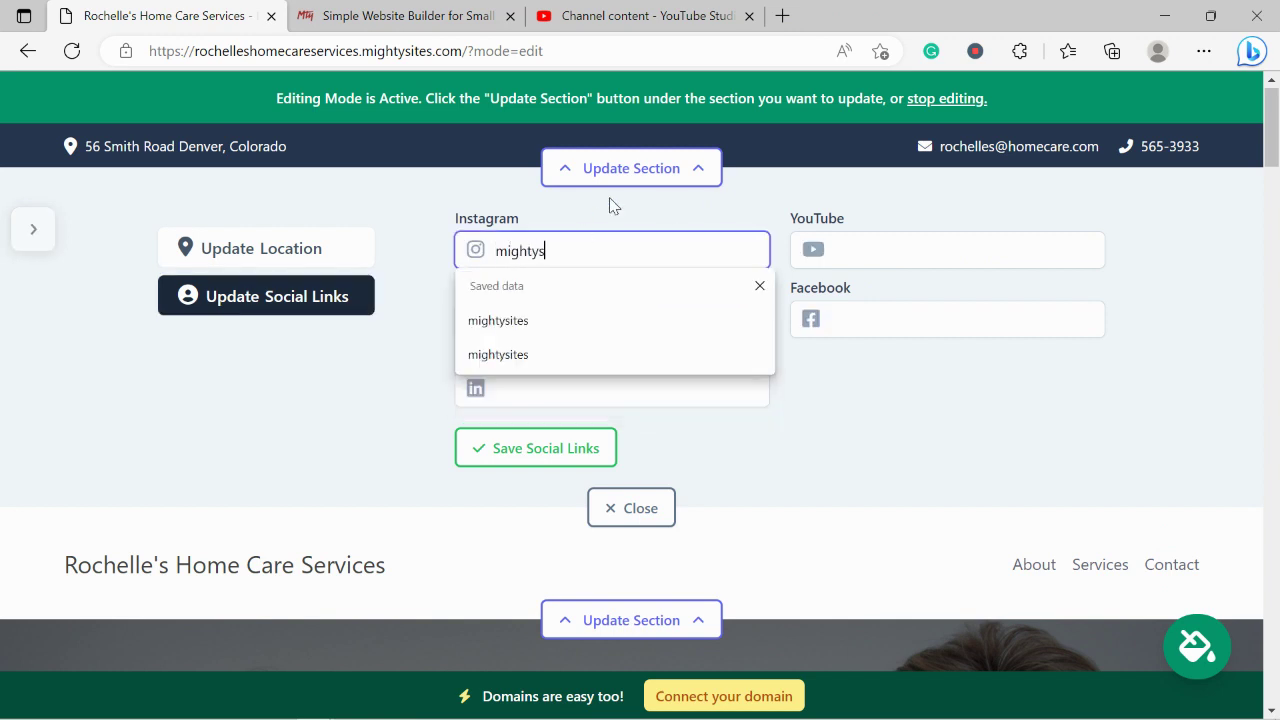
text(ites)
key(Return)
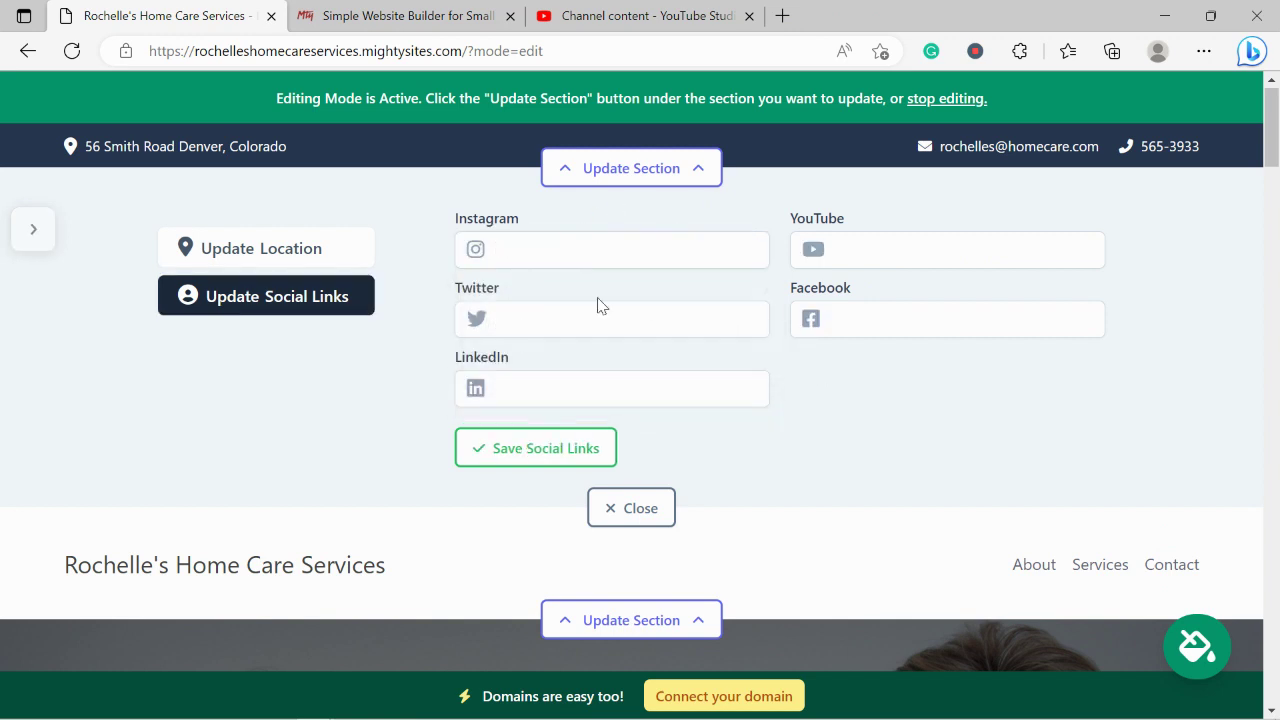
Step: Leave the Twitter link empty, save the social links, and close the section editor
click(596, 304)
scroll(1245, 490, down, 10)
scroll(1245, 490, up, 10)
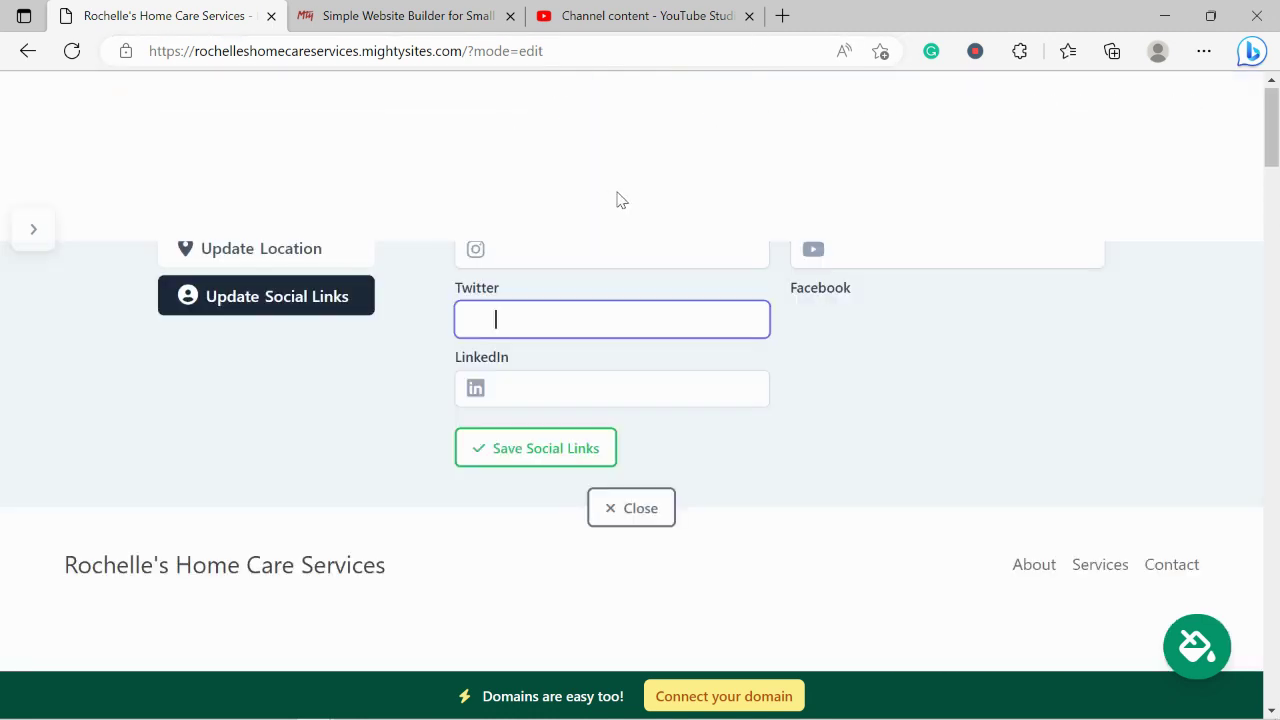
click(517, 326)
click(382, 376)
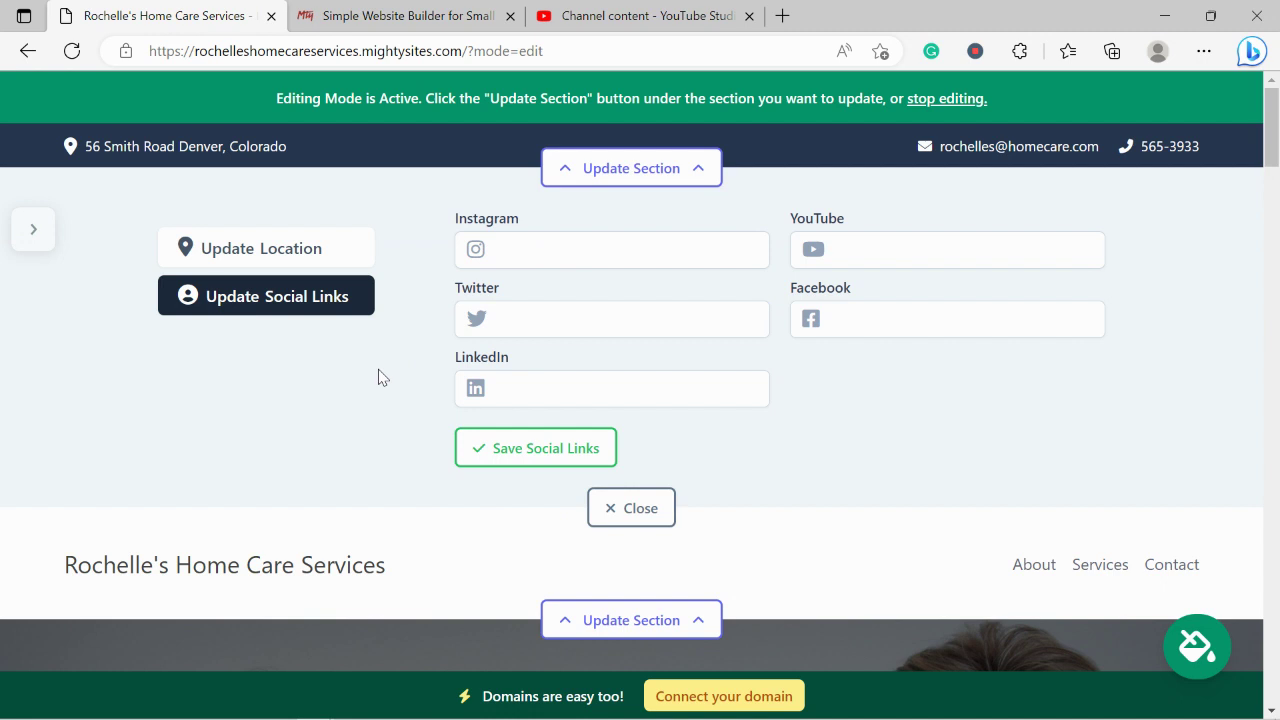
click(528, 458)
click(650, 514)
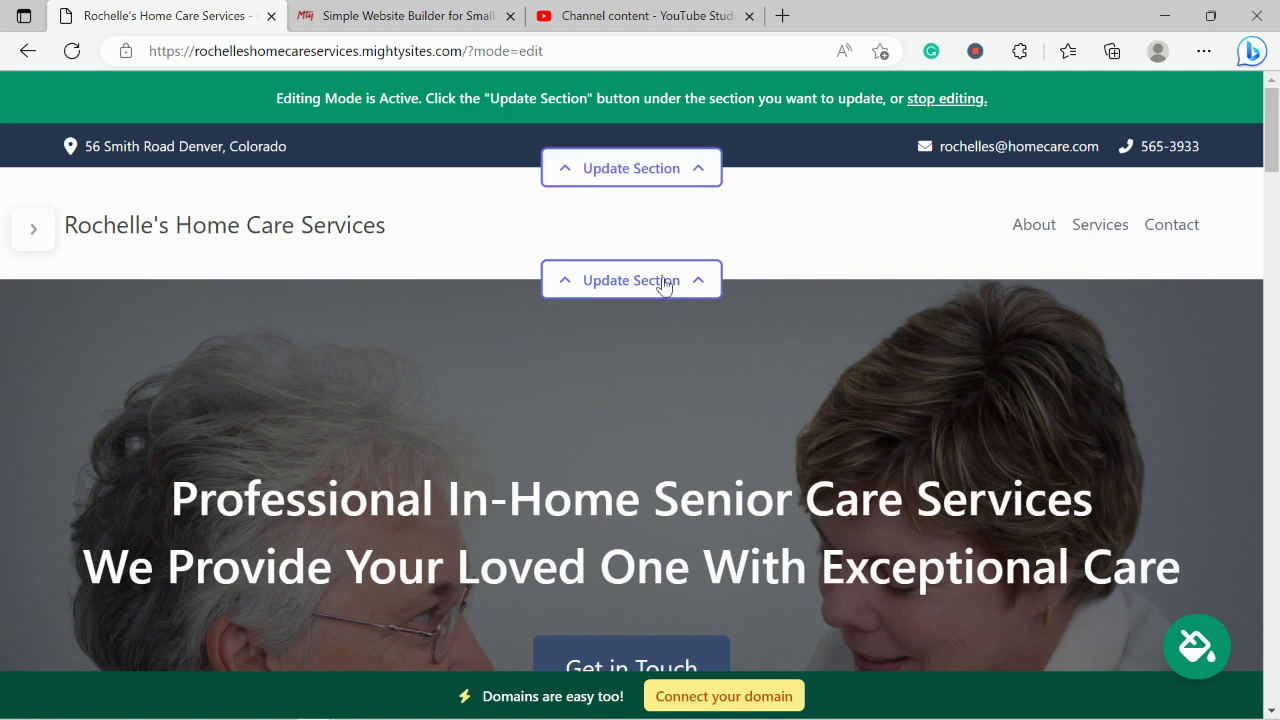
Step: In the header's logo settings, upload the Mighty Sites Logo YouTube file from Pictures
click(665, 287)
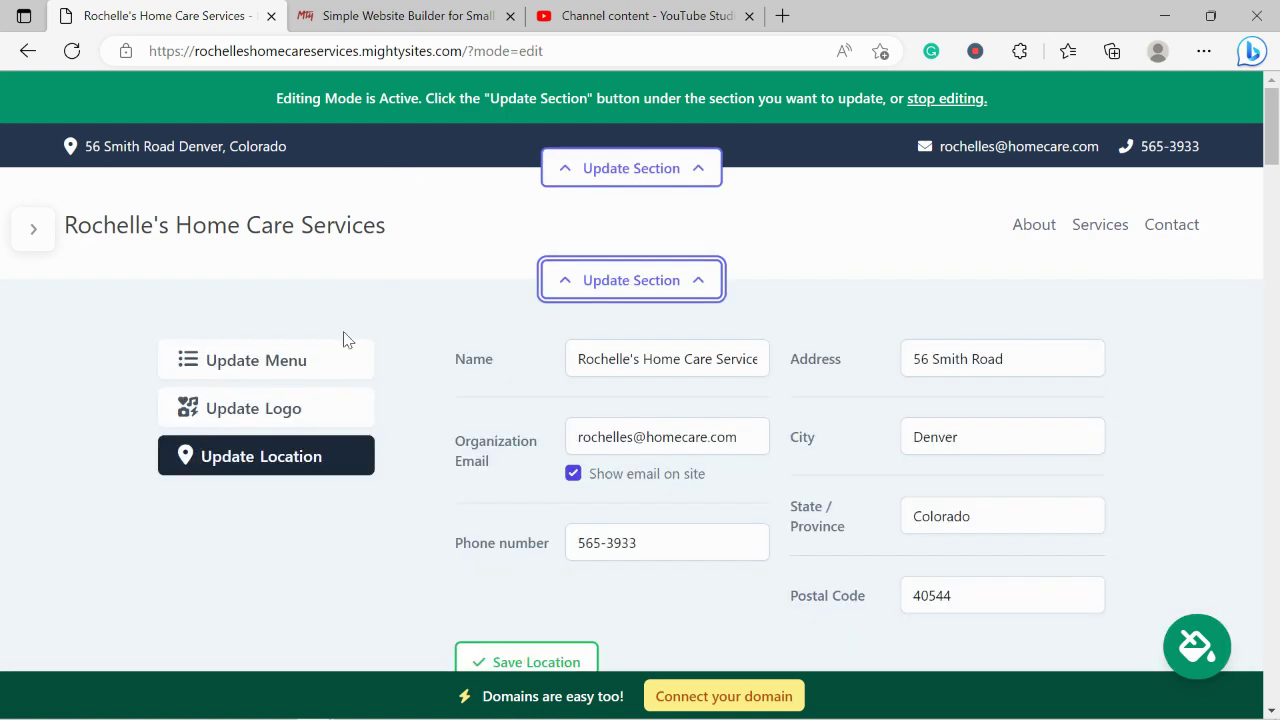
click(321, 415)
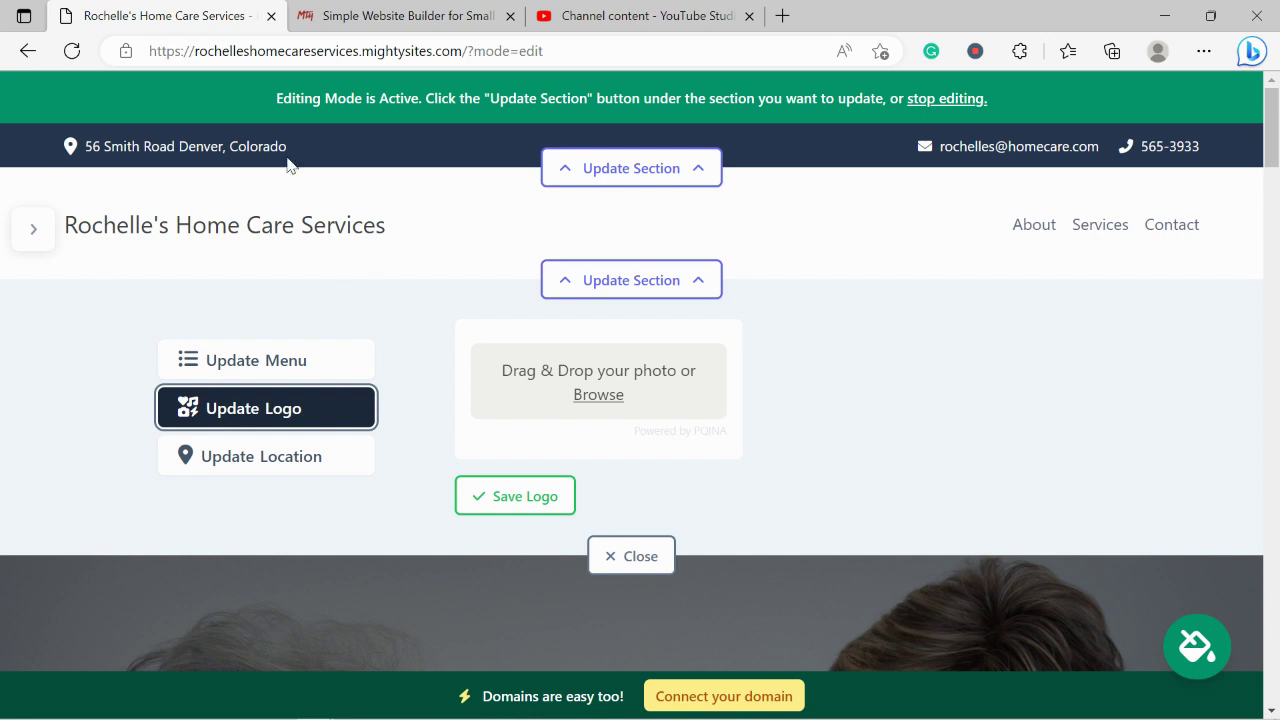
click(606, 393)
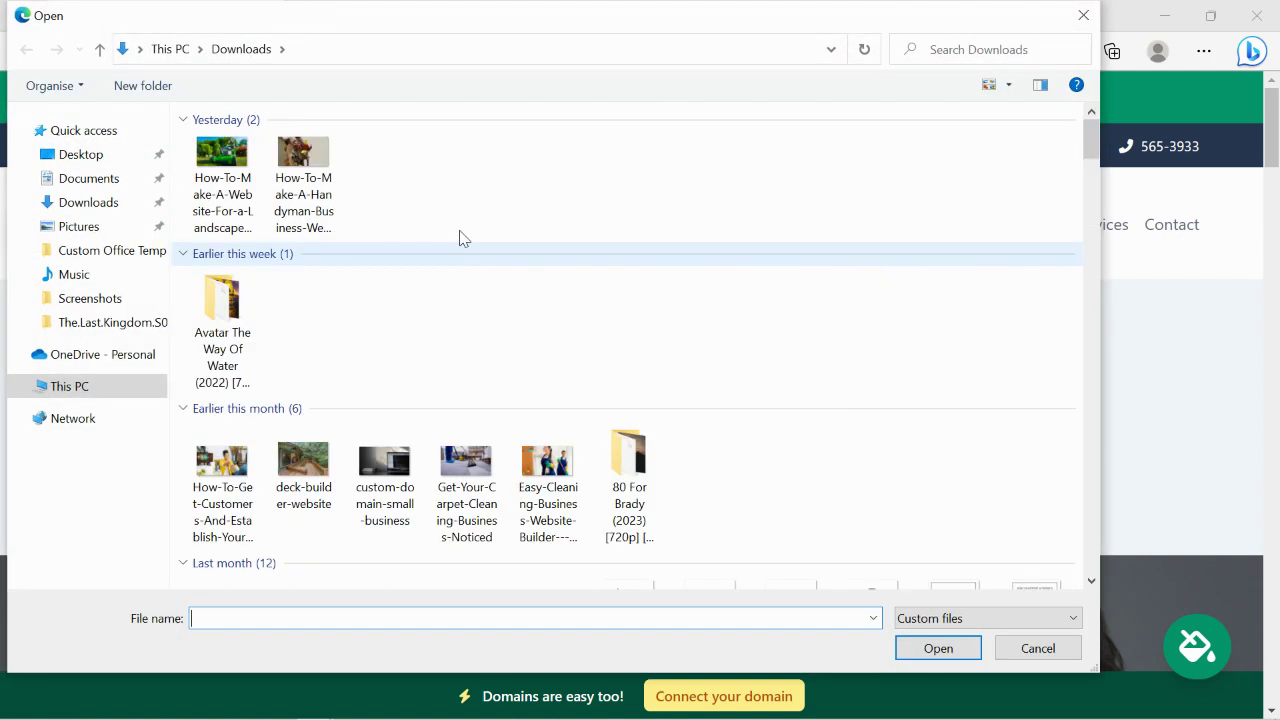
click(100, 228)
click(556, 217)
double_click(556, 217)
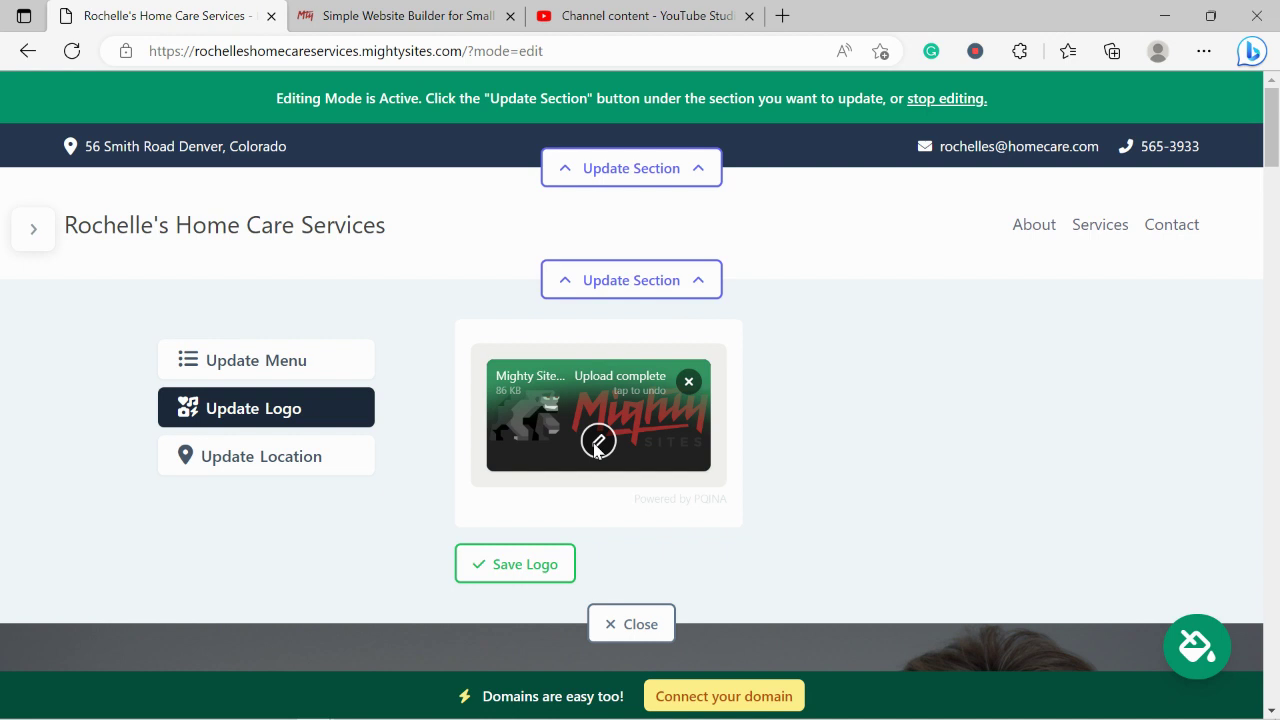
Step: Crop the empty space off the logo's top and bottom, then save it as the header logo
click(597, 443)
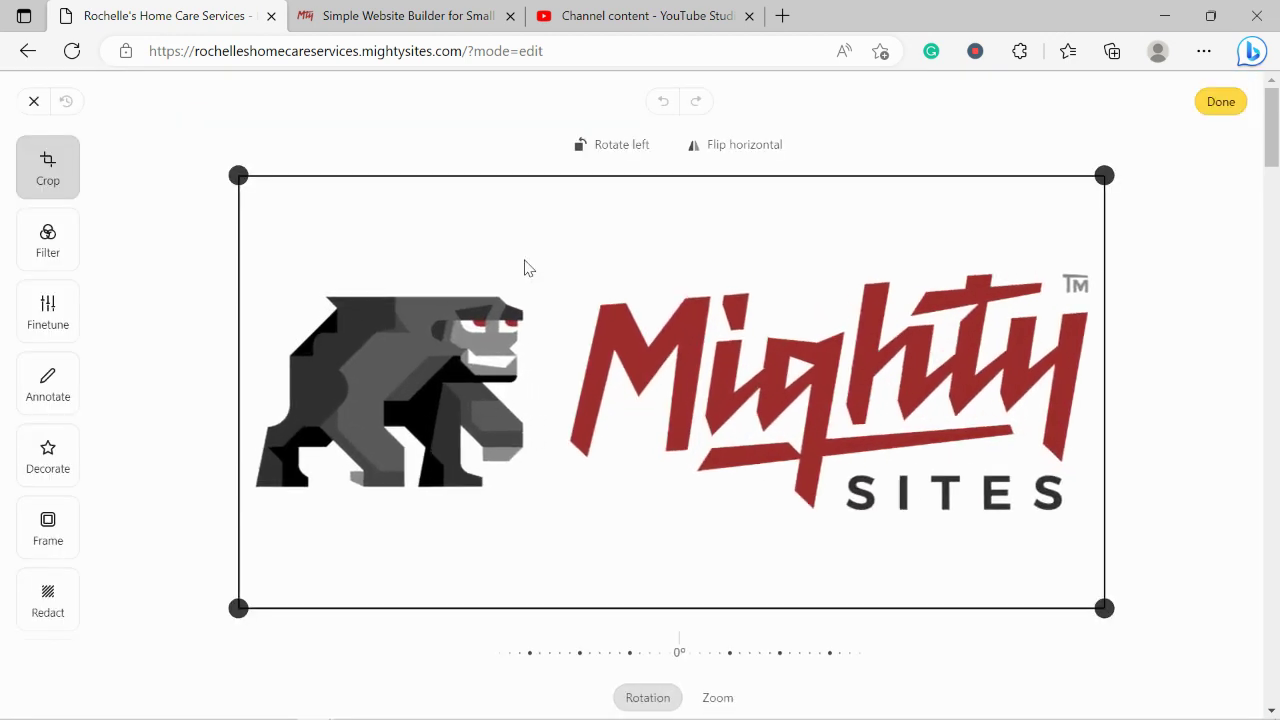
drag(229, 166, 228, 268)
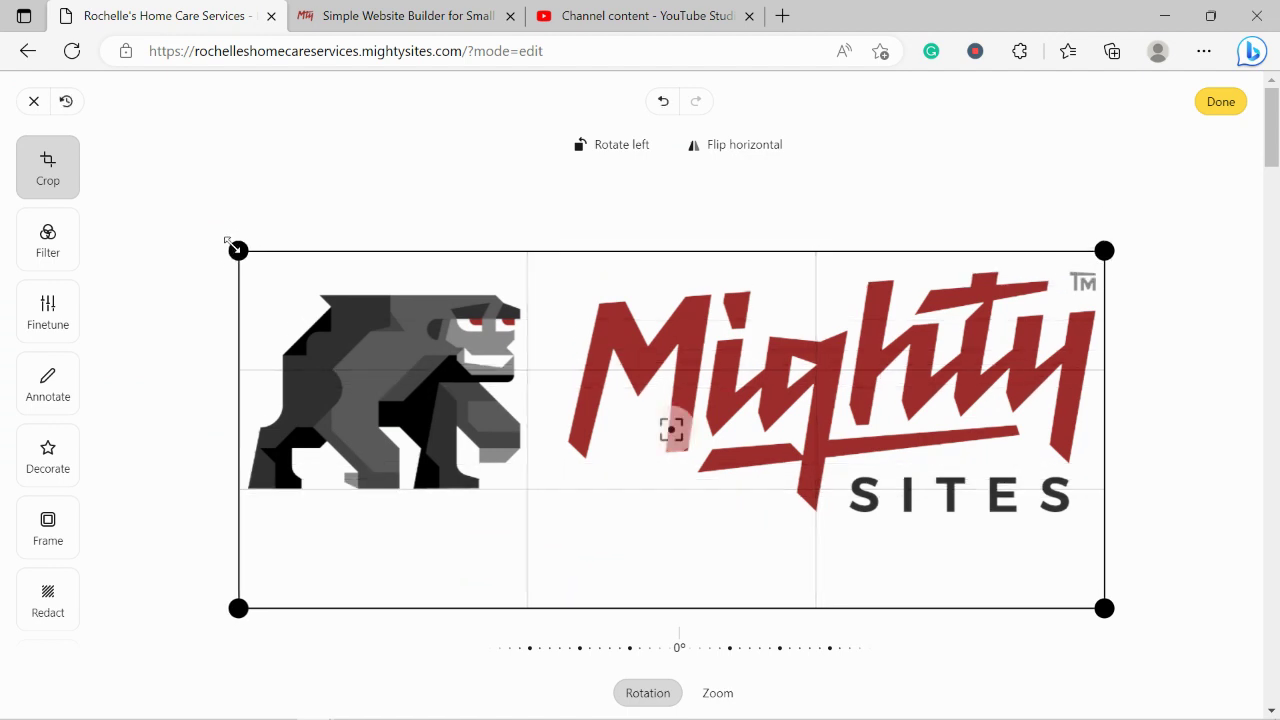
drag(228, 607, 229, 535)
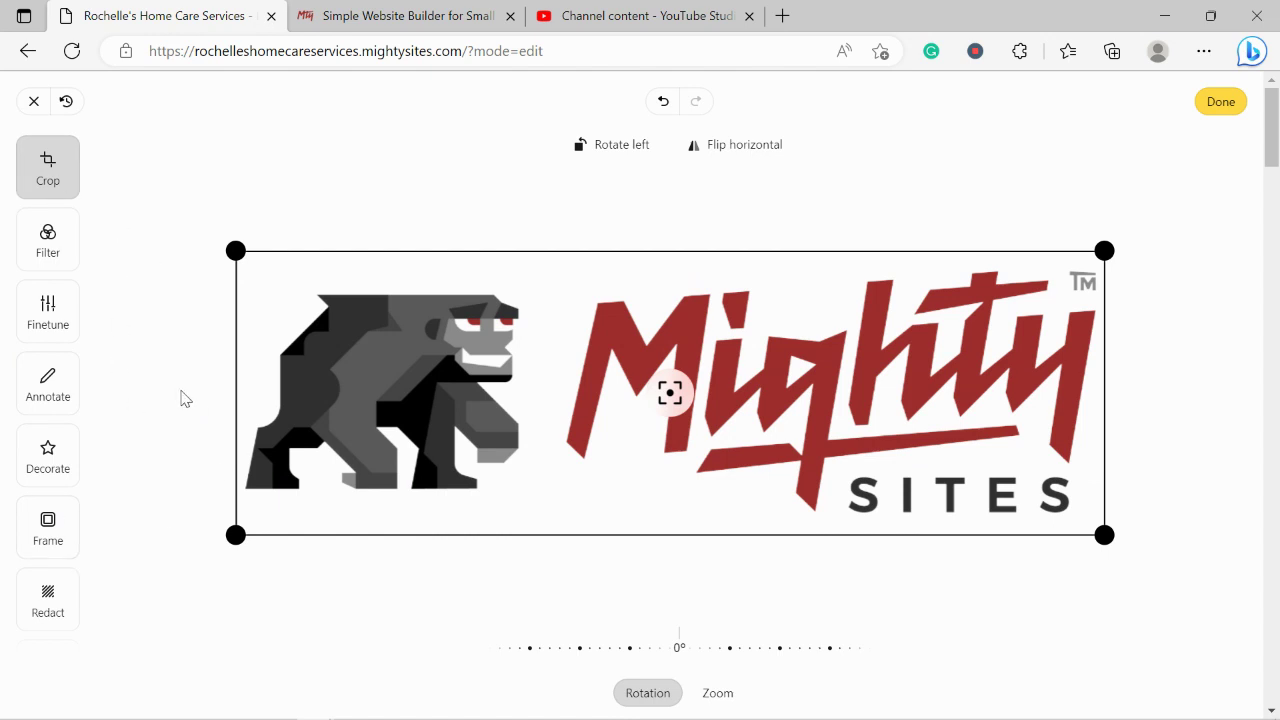
click(1220, 106)
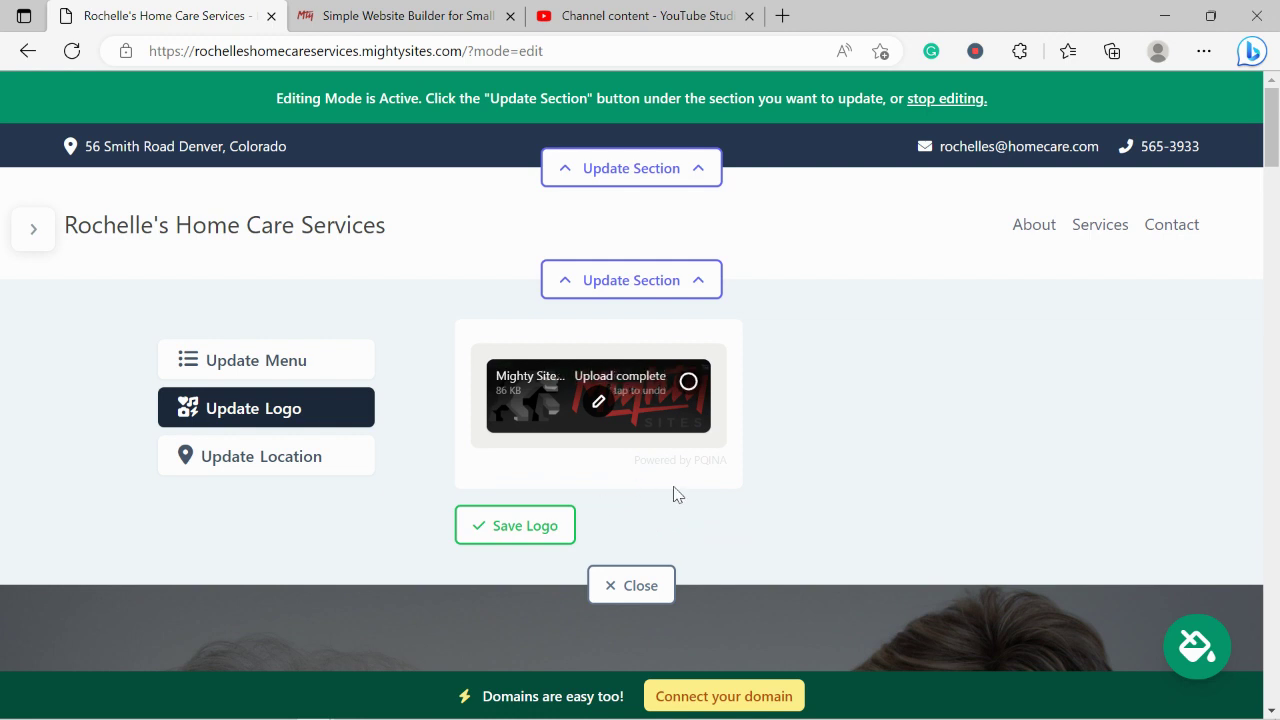
click(531, 526)
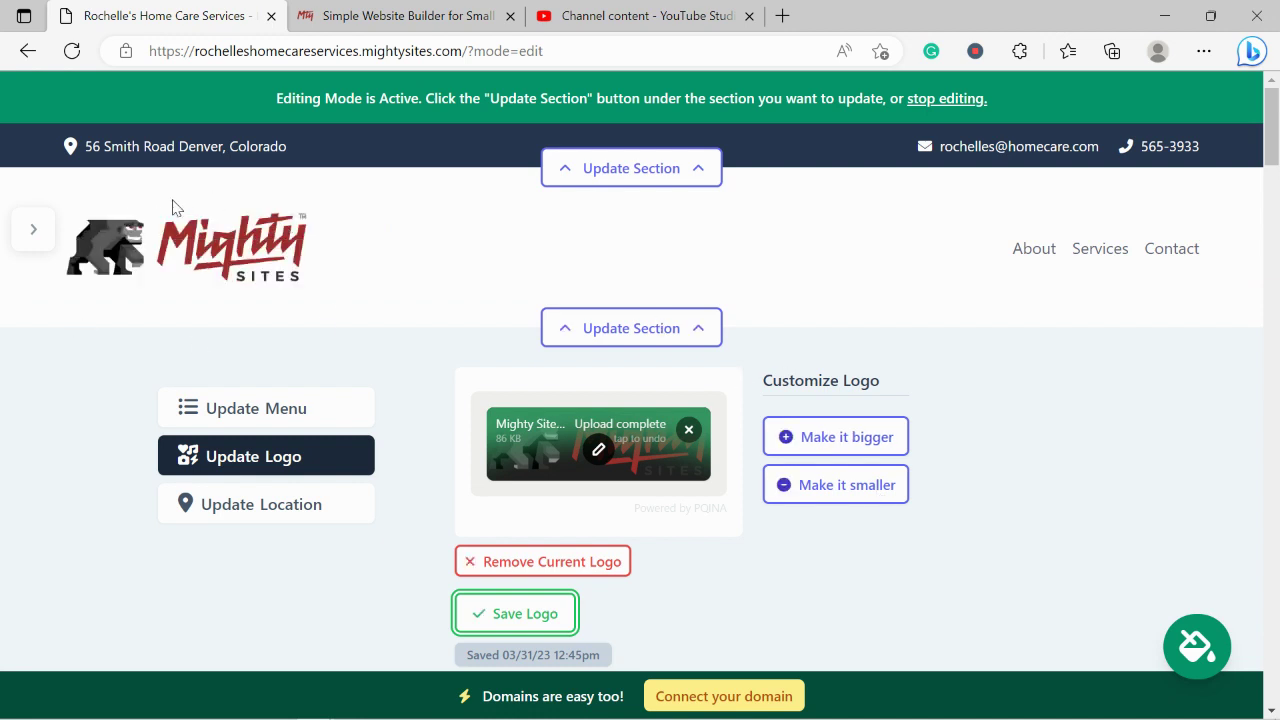
scroll(172, 207, down, 1)
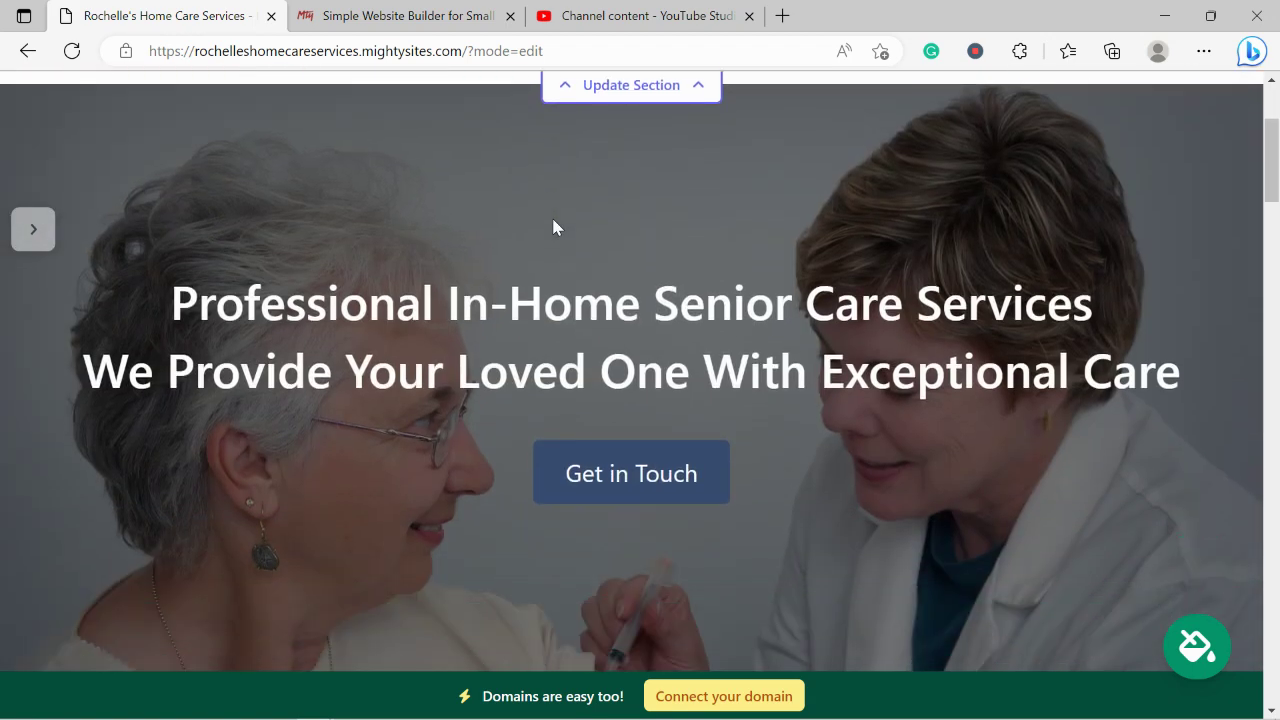
scroll(557, 228, down, 1)
scroll(557, 228, down, 2)
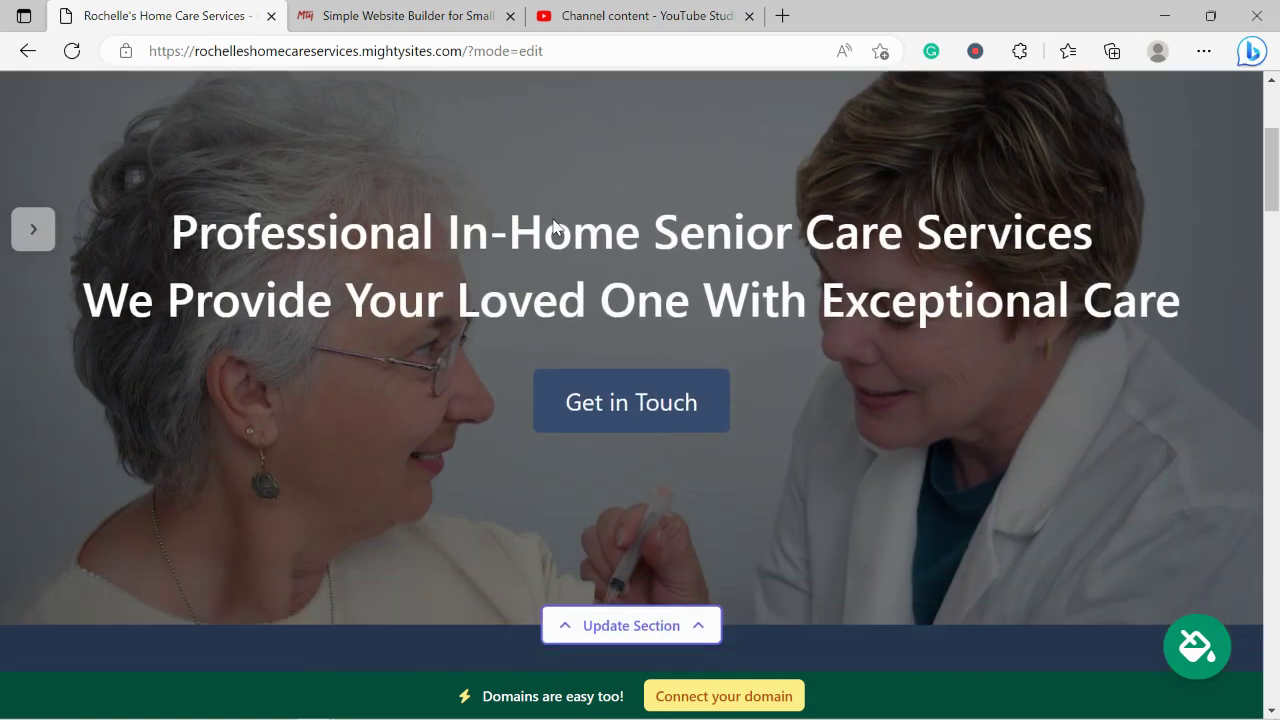
scroll(557, 228, down, 2)
scroll(555, 228, down, 3)
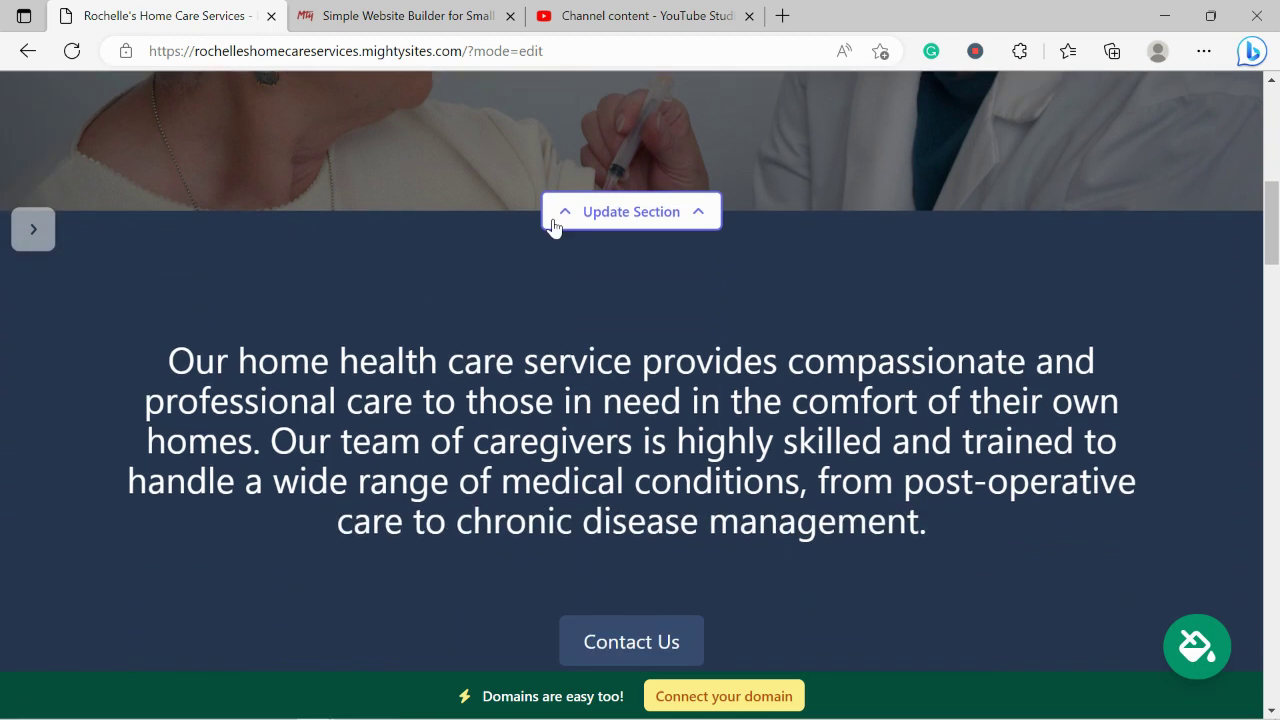
scroll(555, 228, down, 1)
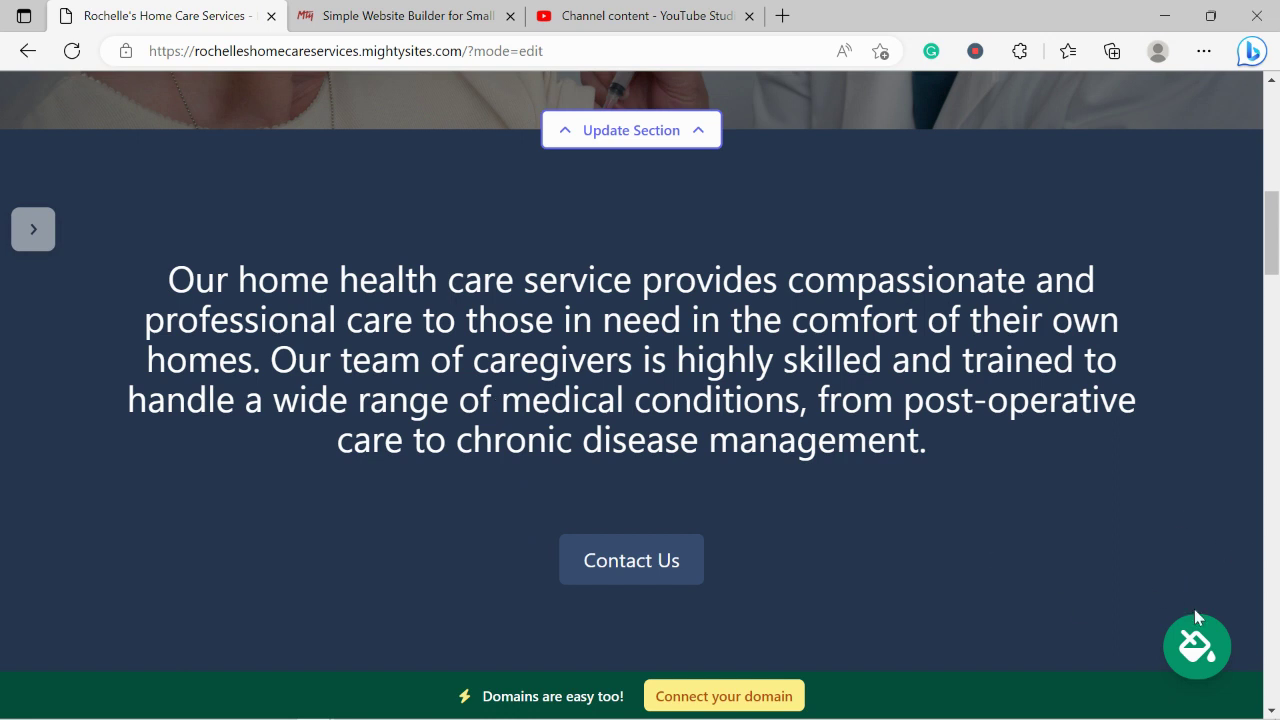
Step: Browse the colour themes and apply the pink palette with pink headings and red buttons
click(1210, 668)
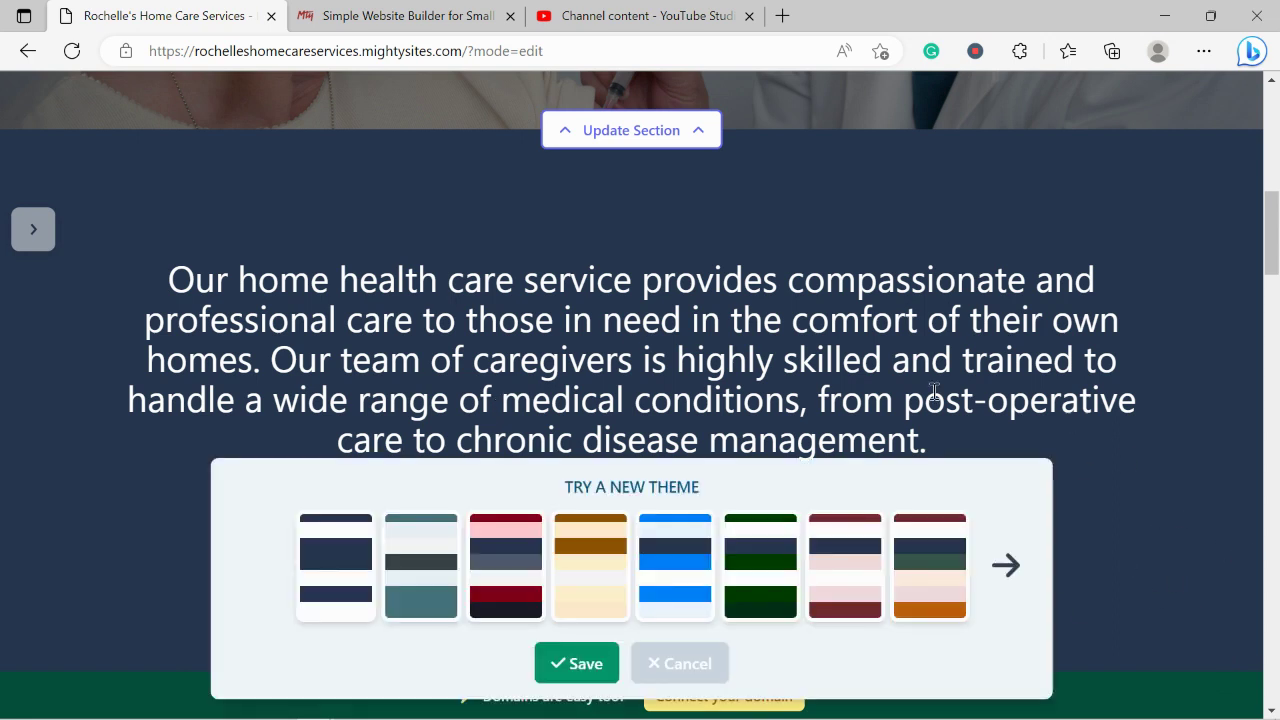
click(1010, 555)
click(1010, 555)
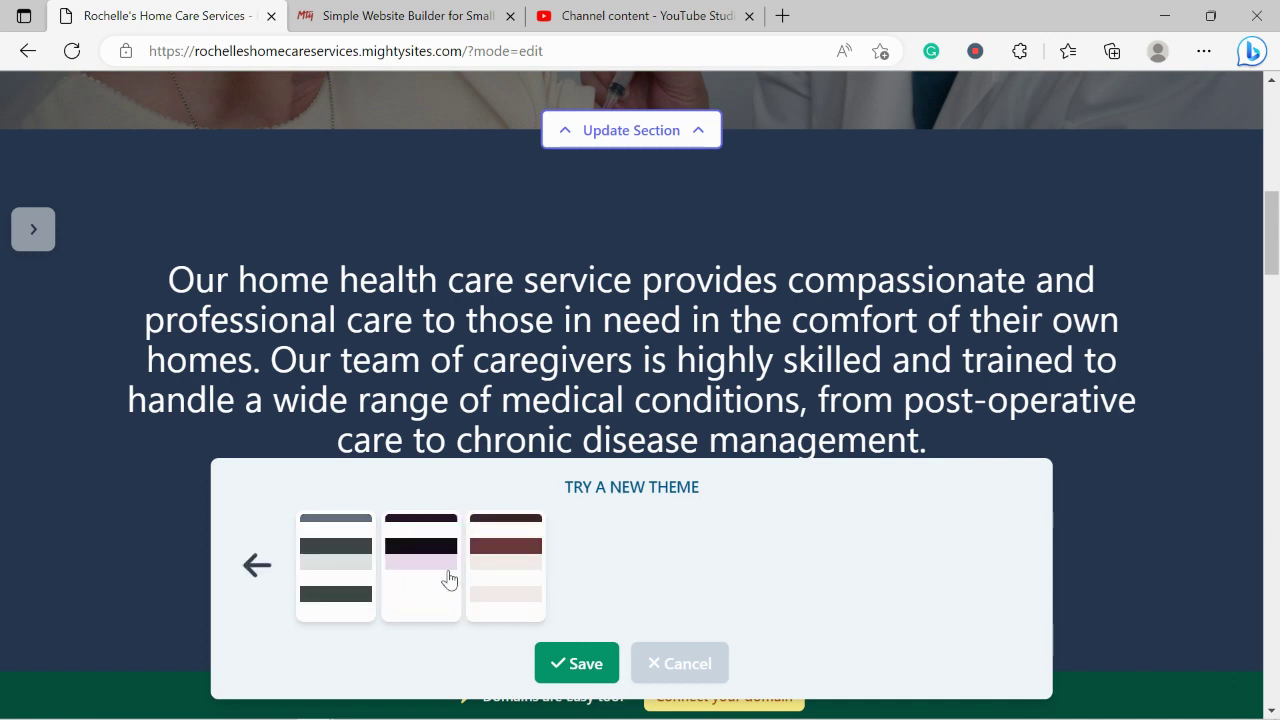
click(256, 567)
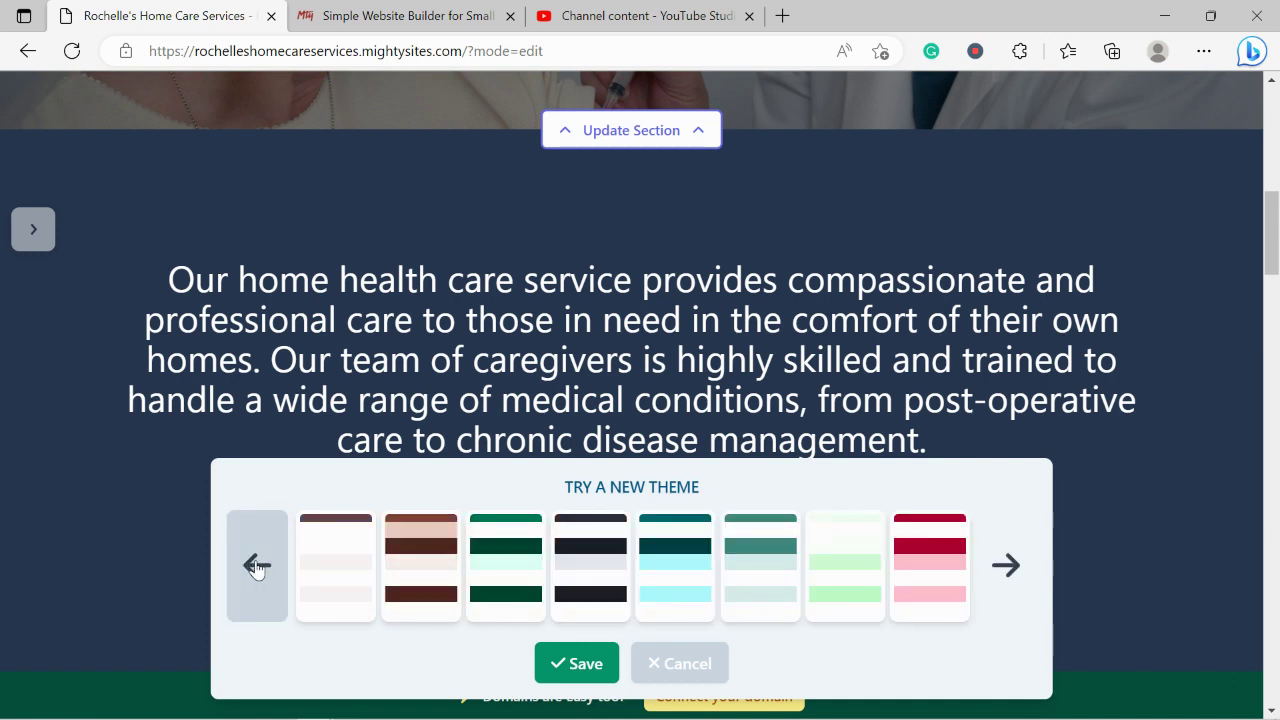
click(256, 567)
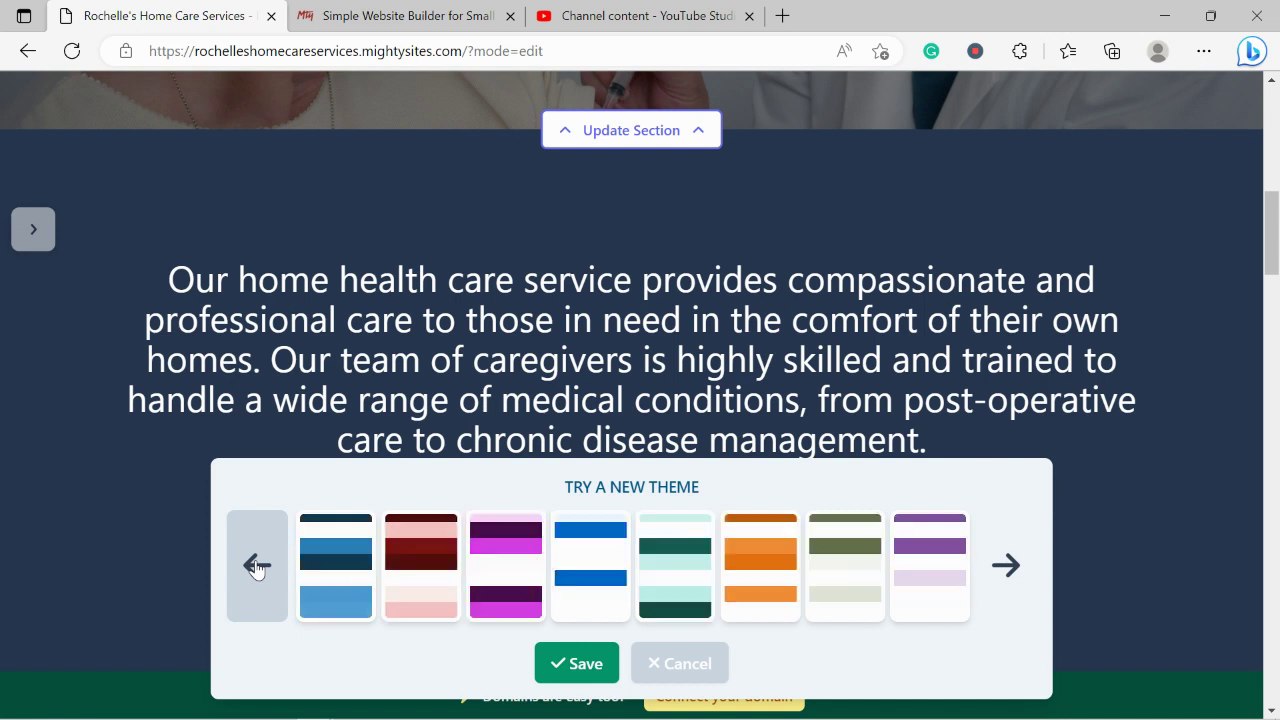
click(257, 567)
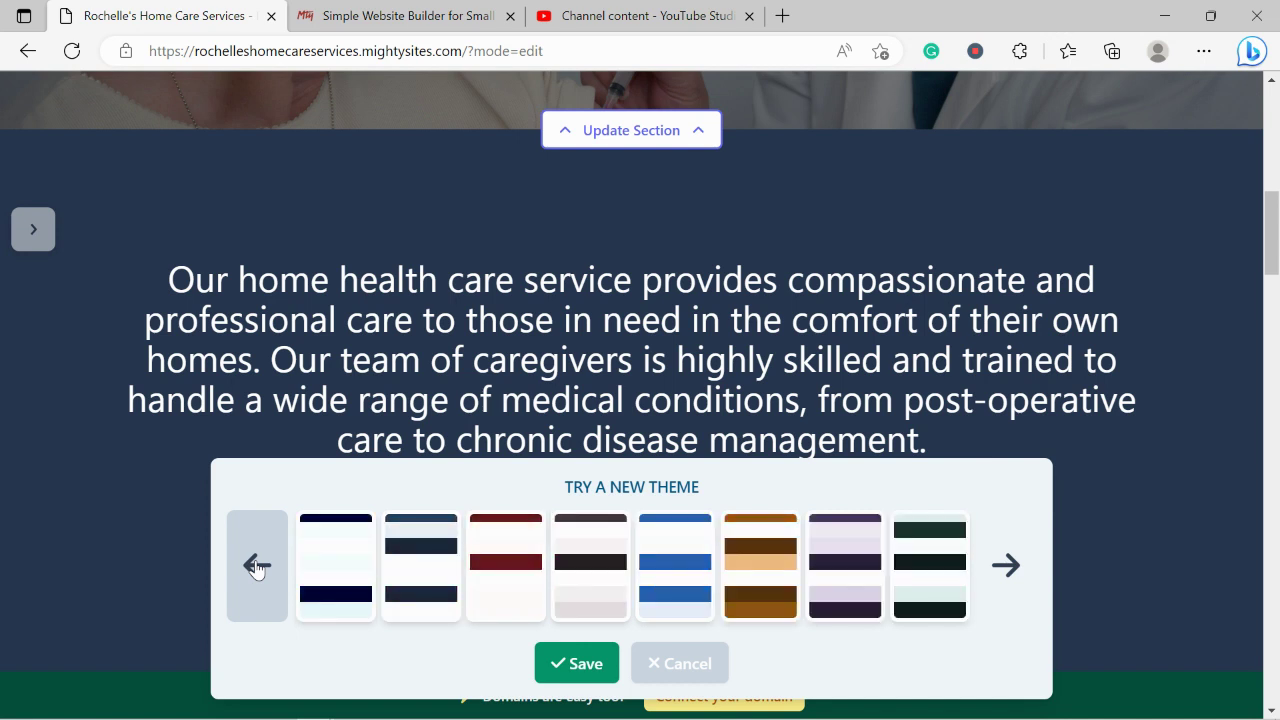
click(256, 567)
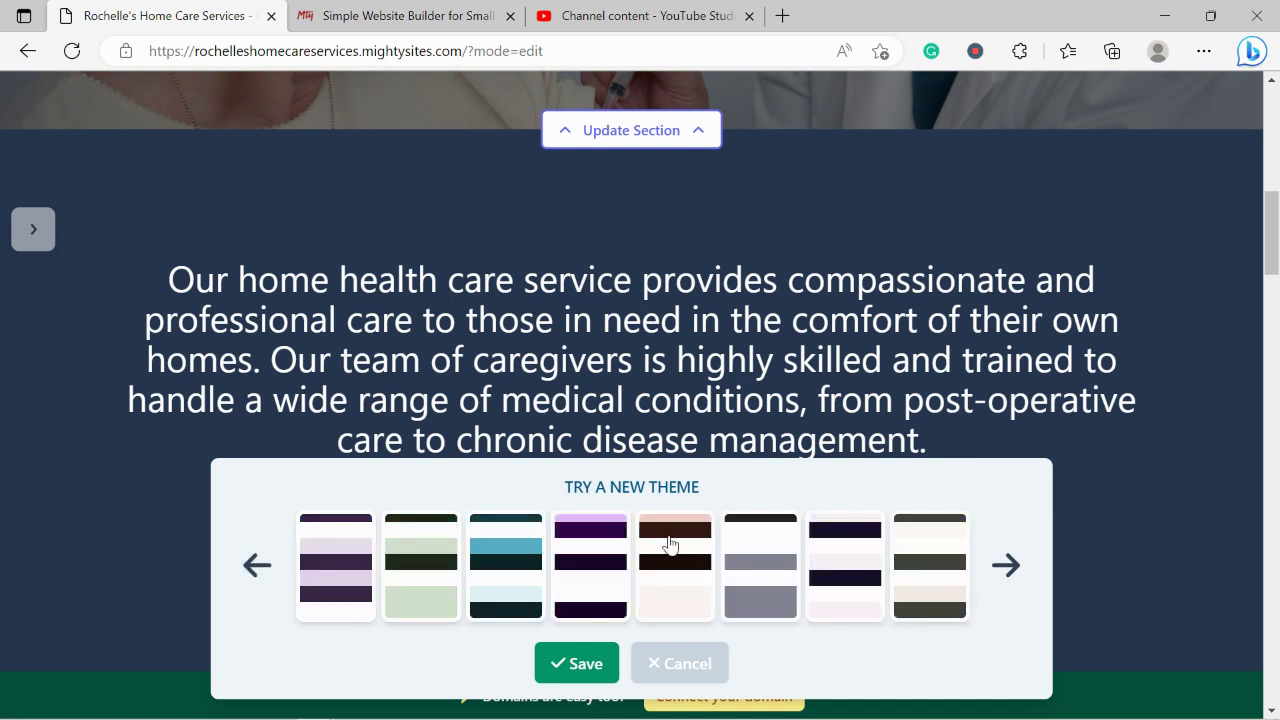
click(256, 566)
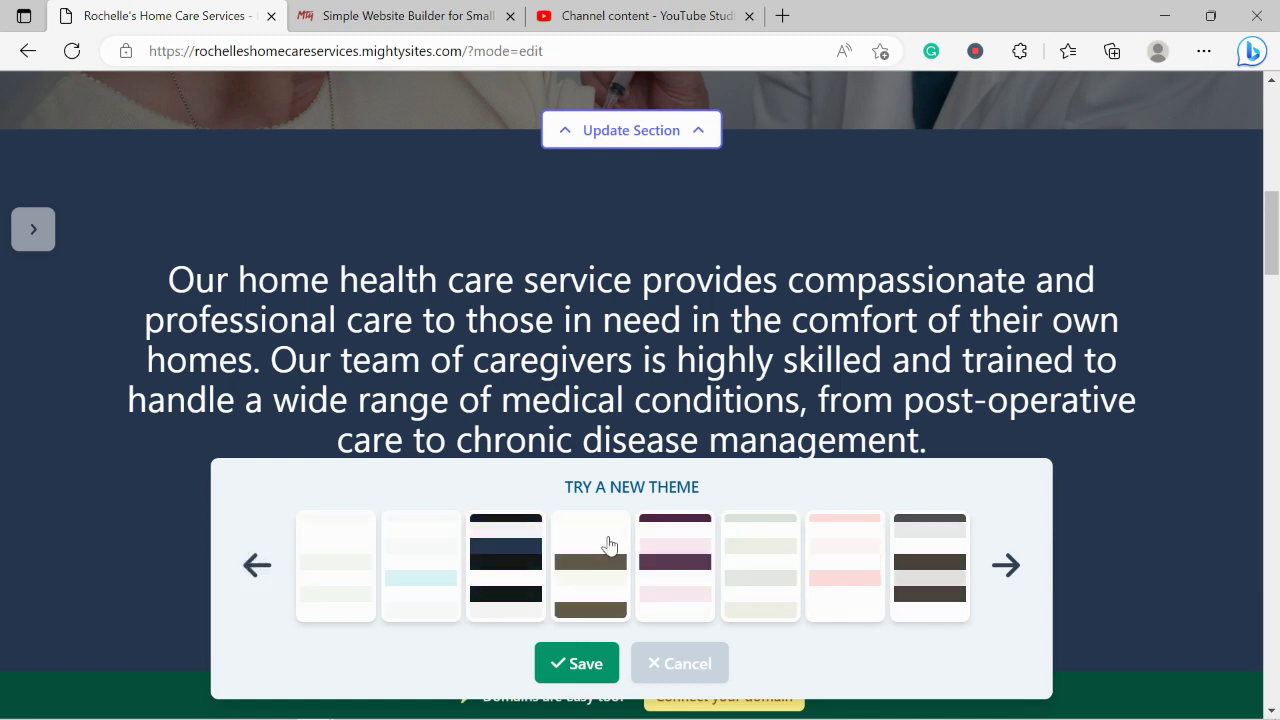
click(845, 573)
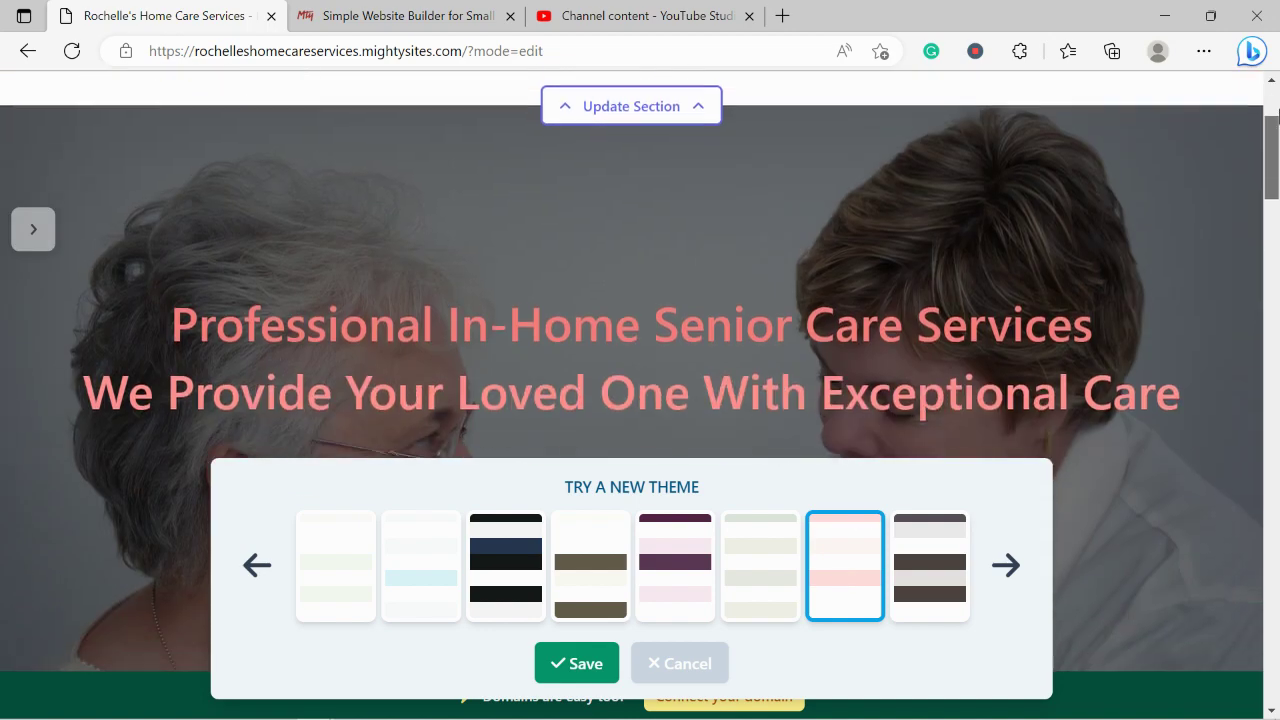
drag(1276, 119, 1275, 270)
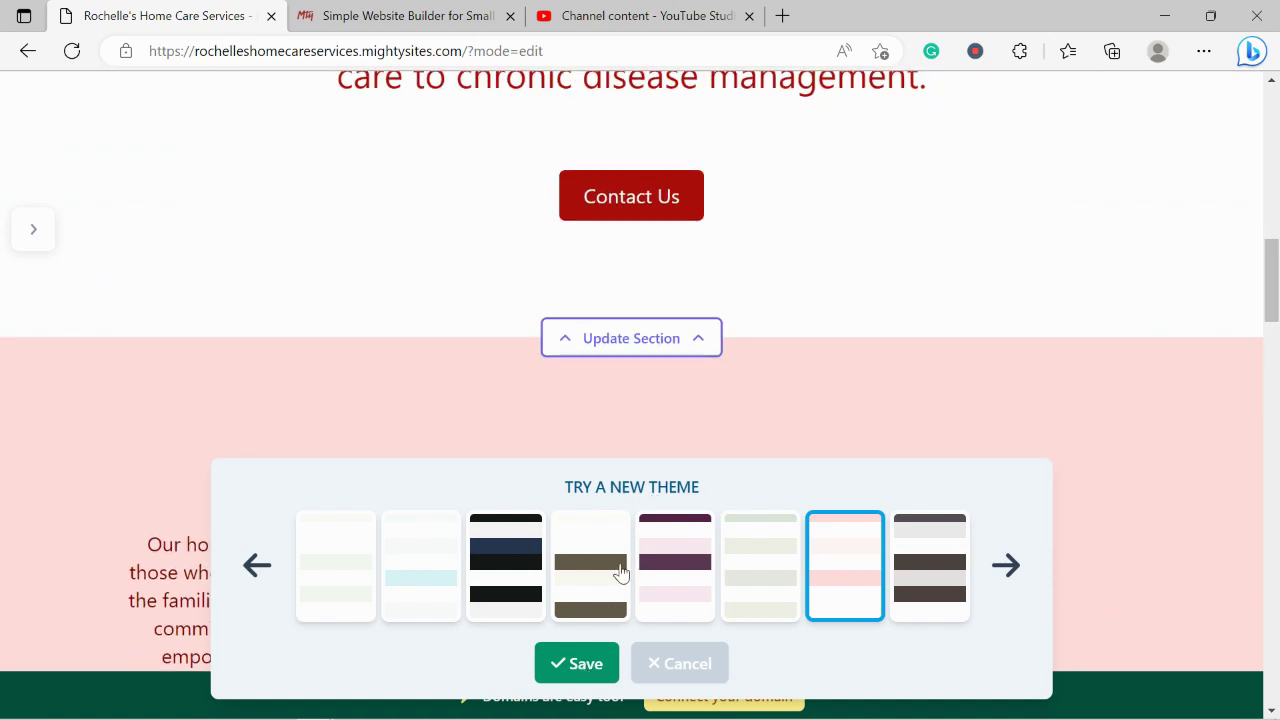
scroll(620, 570, up, 2)
scroll(620, 570, up, 4)
scroll(620, 570, up, 5)
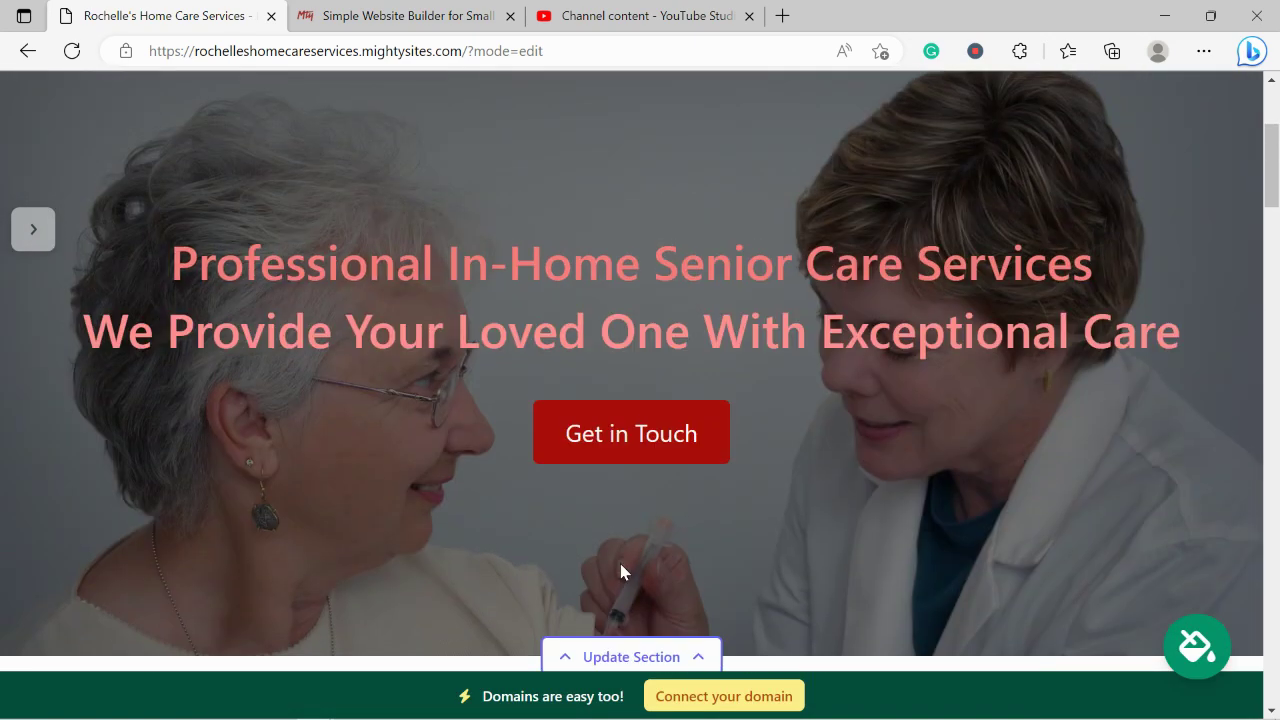
Step: Open the hero section's image settings and start a photo library search
scroll(816, 506, down, 1)
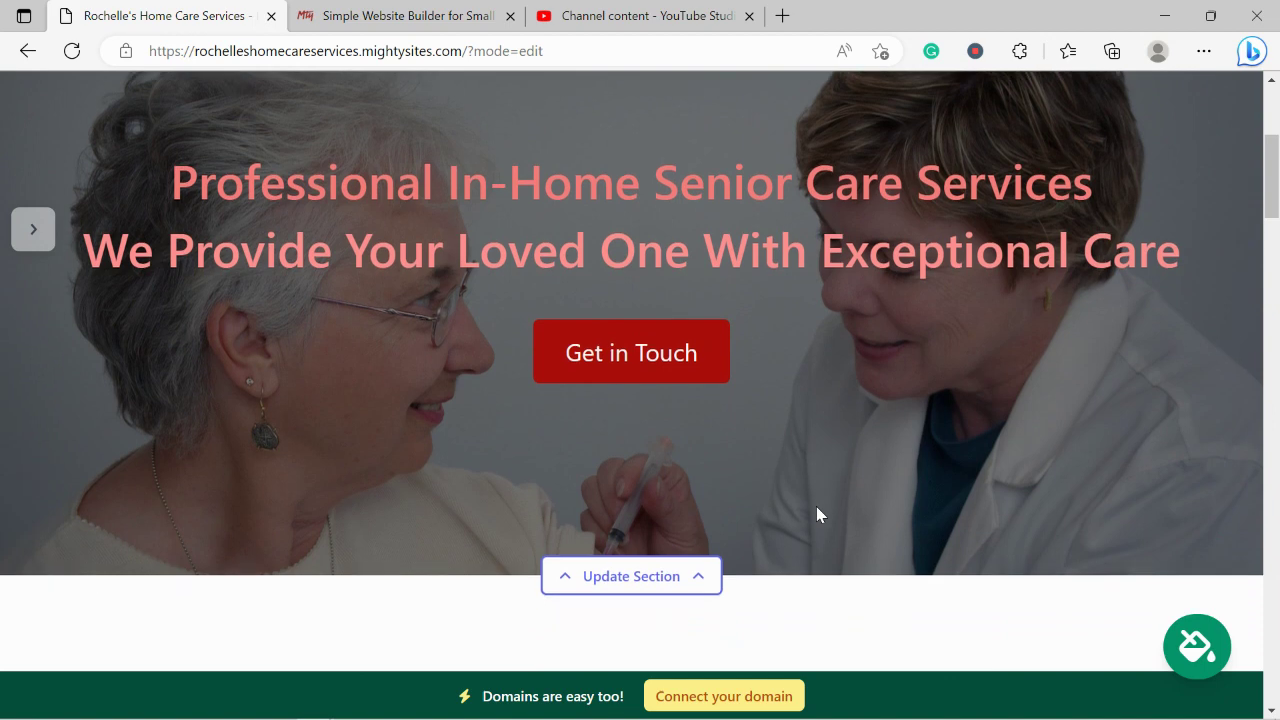
click(640, 577)
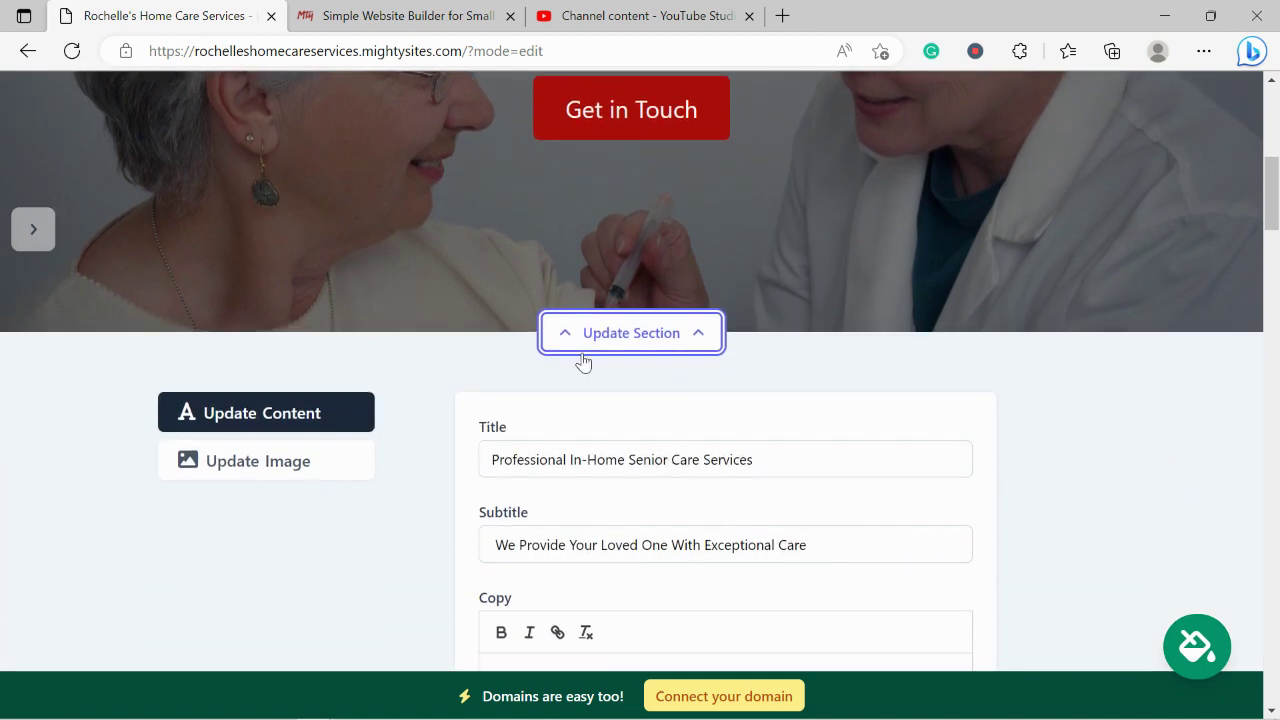
key(Tab)
key(Return)
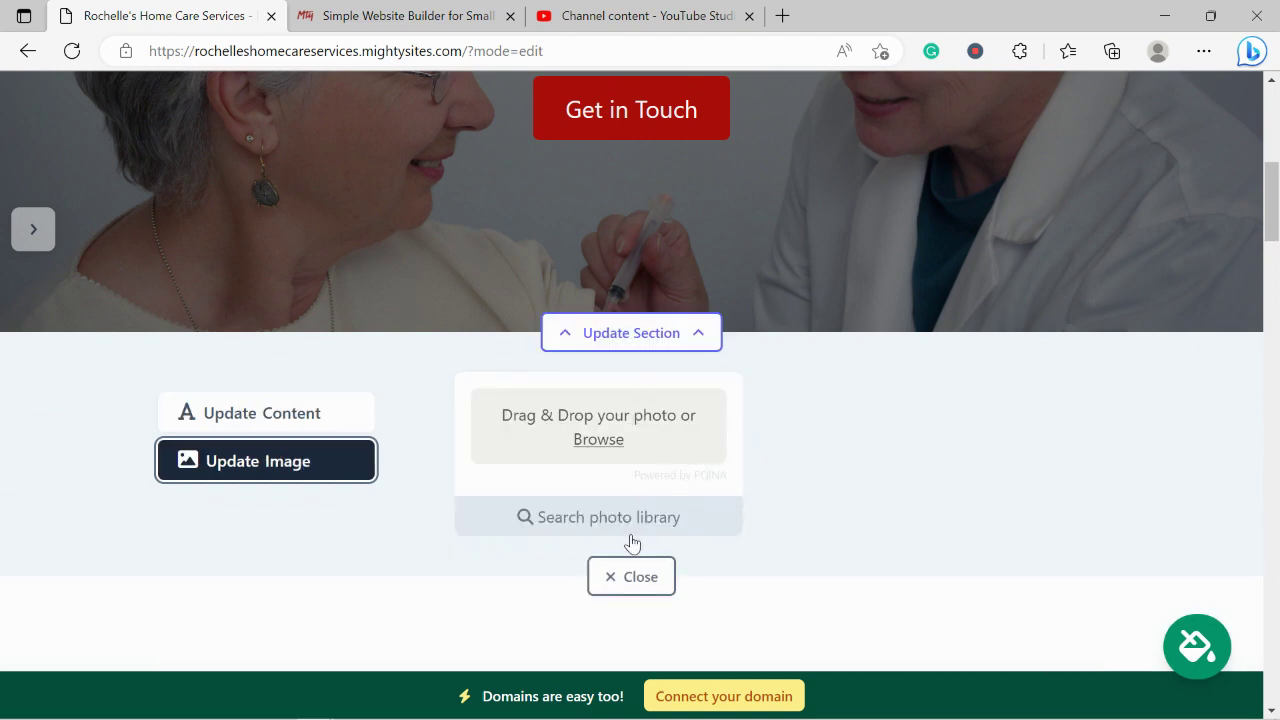
click(716, 500)
text(Home Health Care Service)
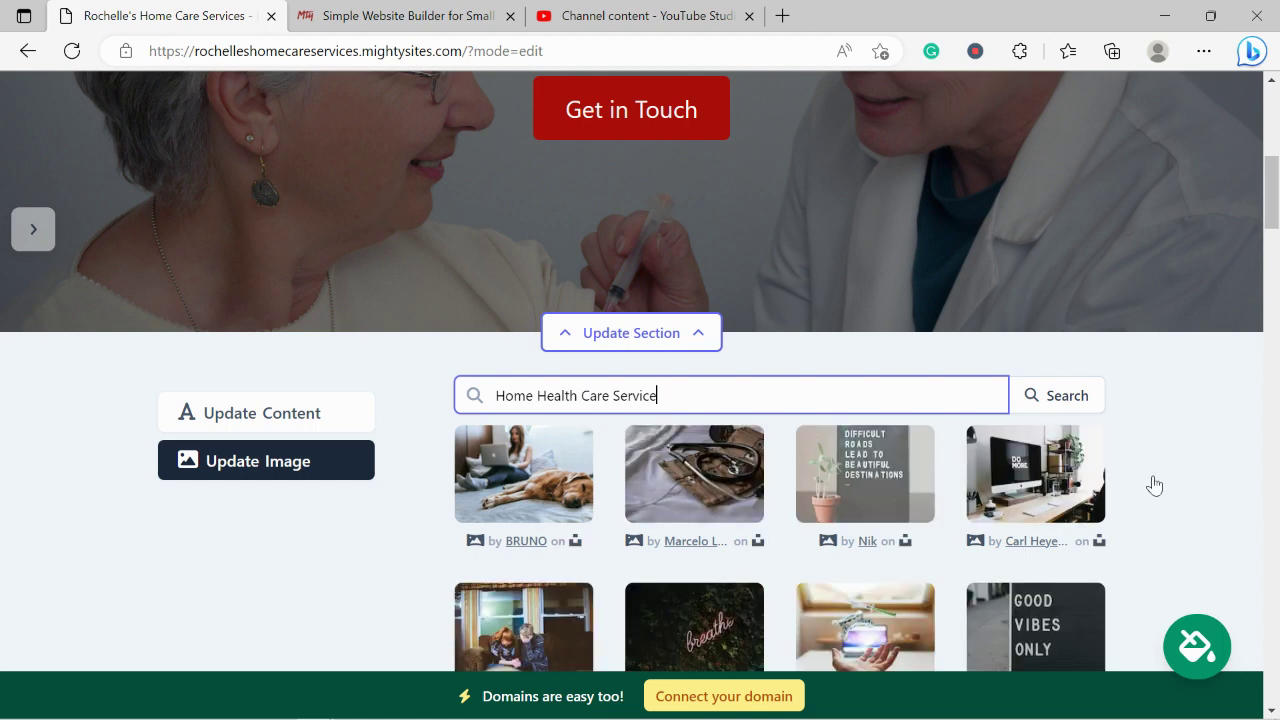
Step: Search Unsplash for 'frail care' and choose the sunlit-field wheelchair photo
scroll(1157, 482, down, 1)
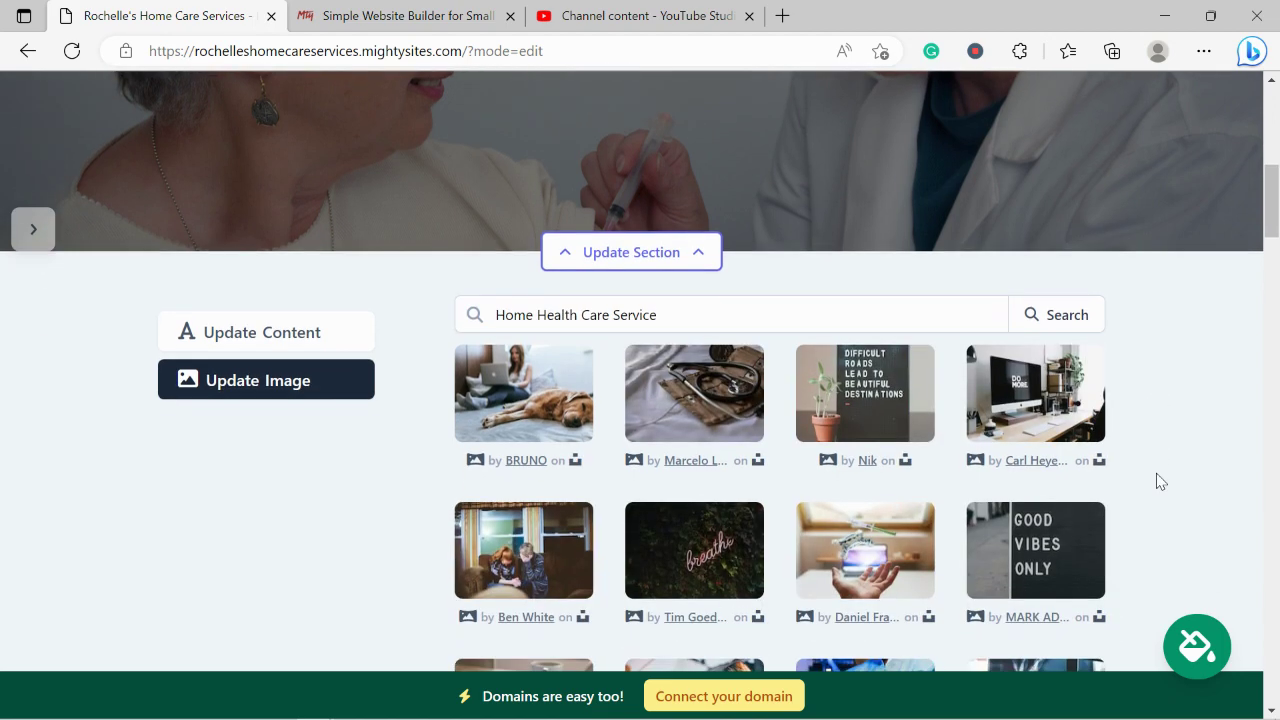
mouse_move(1272, 225)
mouse_down()
mouse_move(1272, 245)
mouse_move(1272, 200)
mouse_move(1272, 221)
mouse_up()
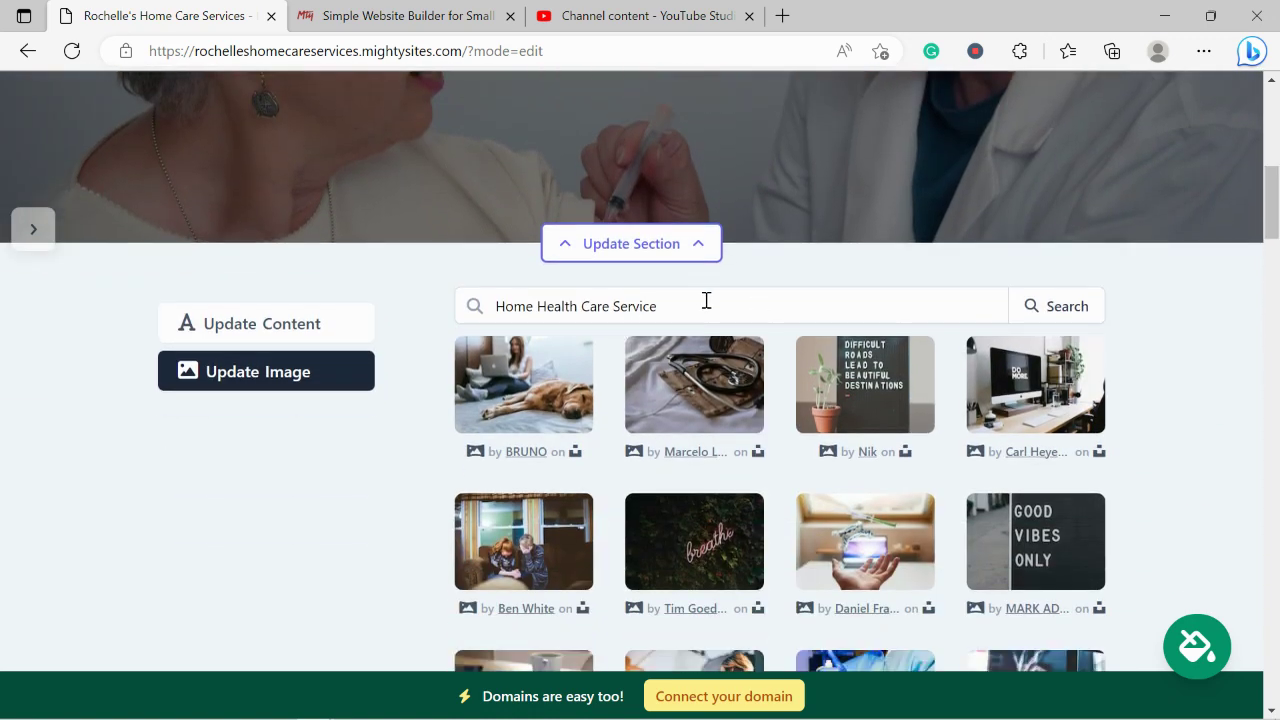
click(706, 300)
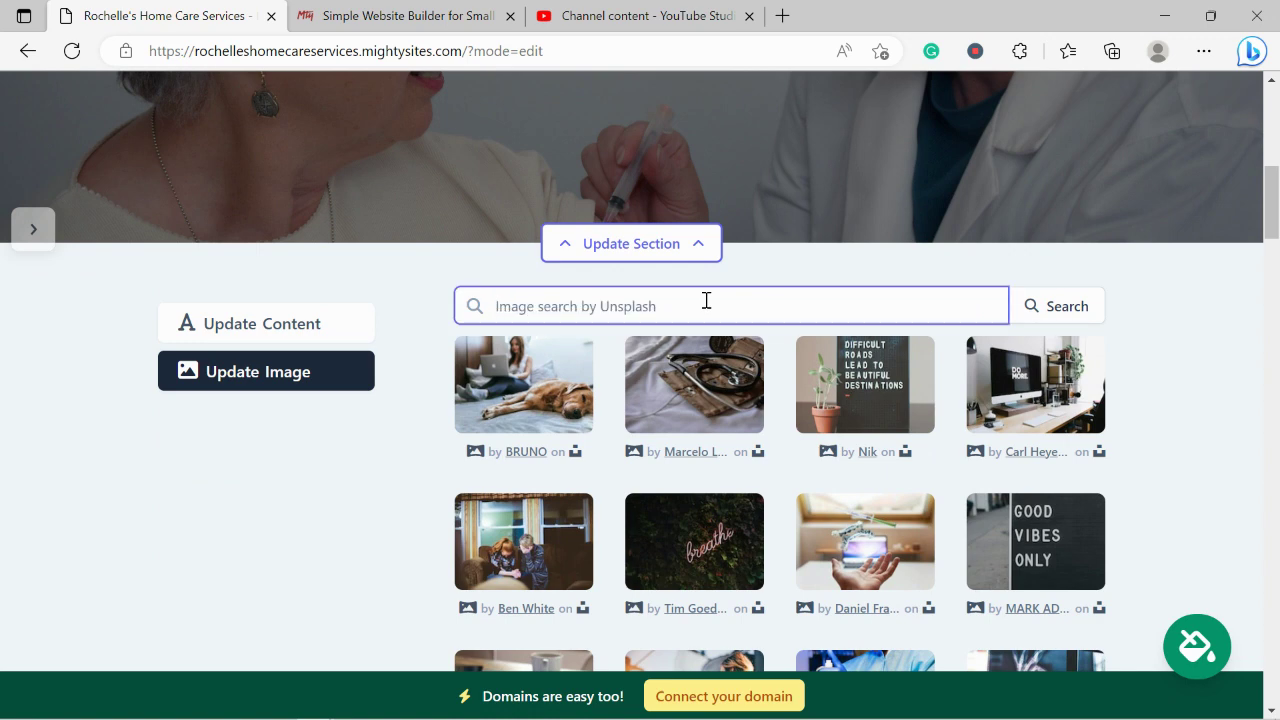
text(frail care)
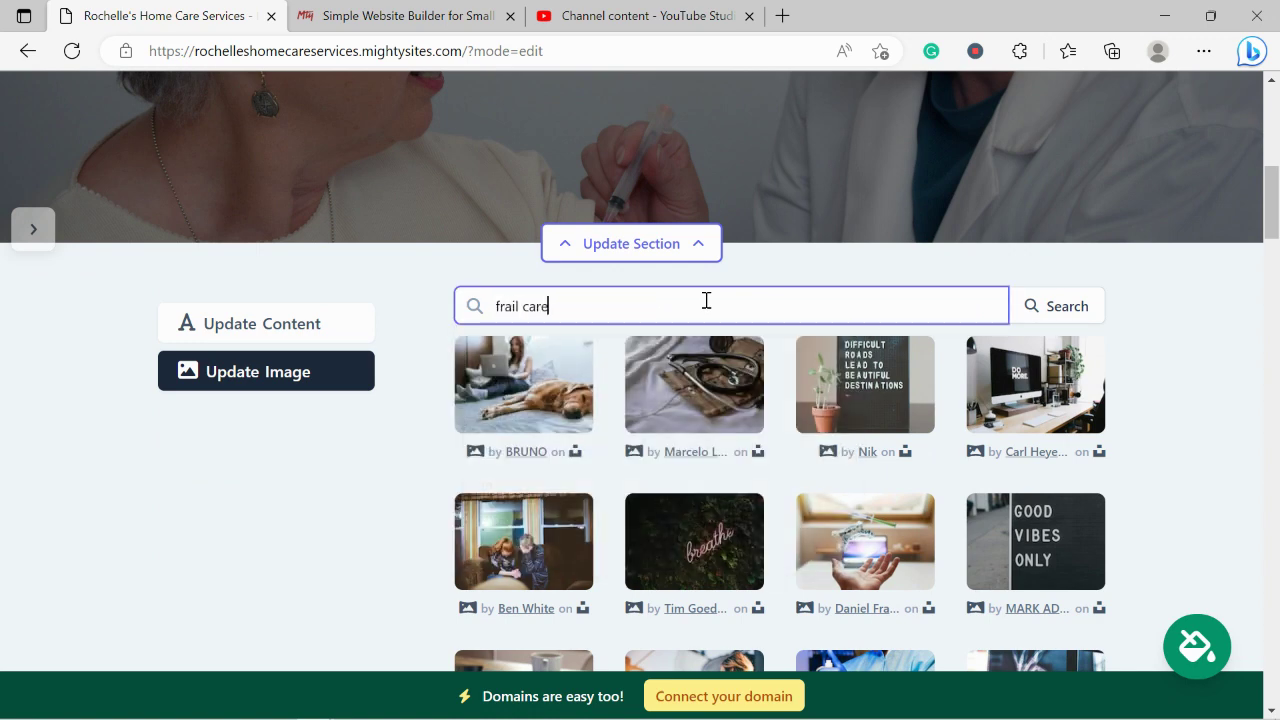
click(1063, 305)
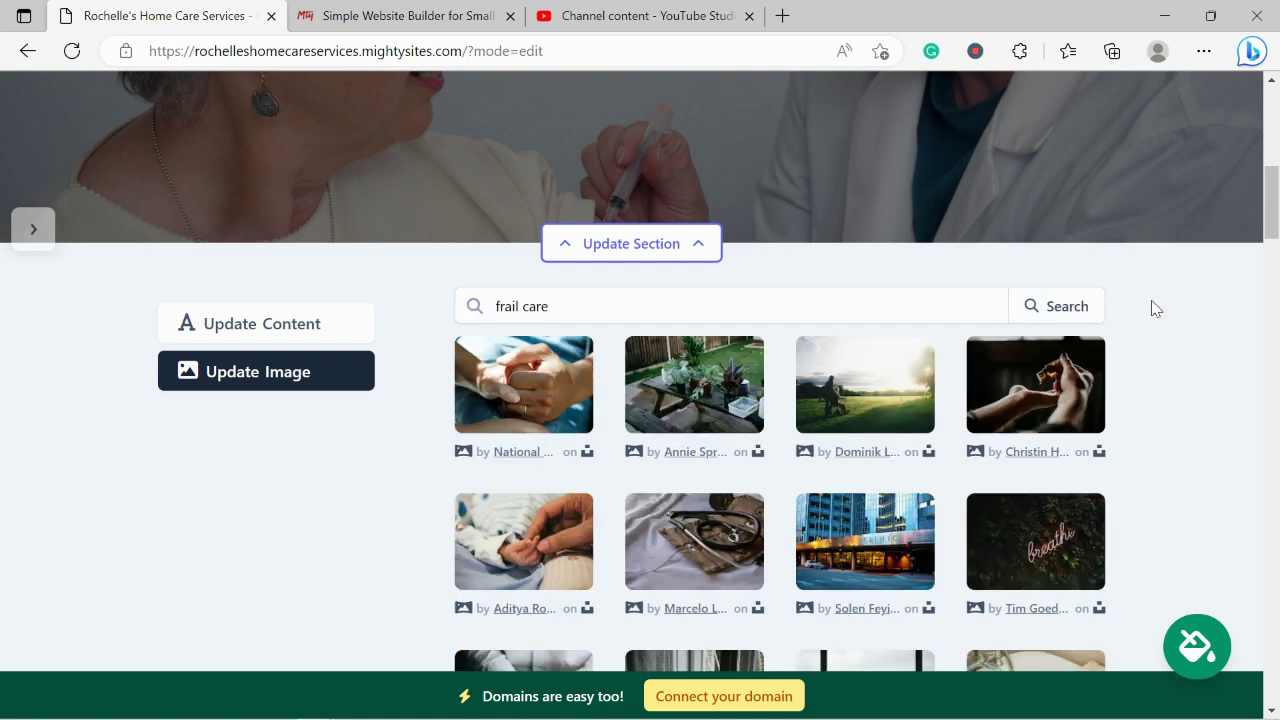
scroll(1151, 300, down, 1)
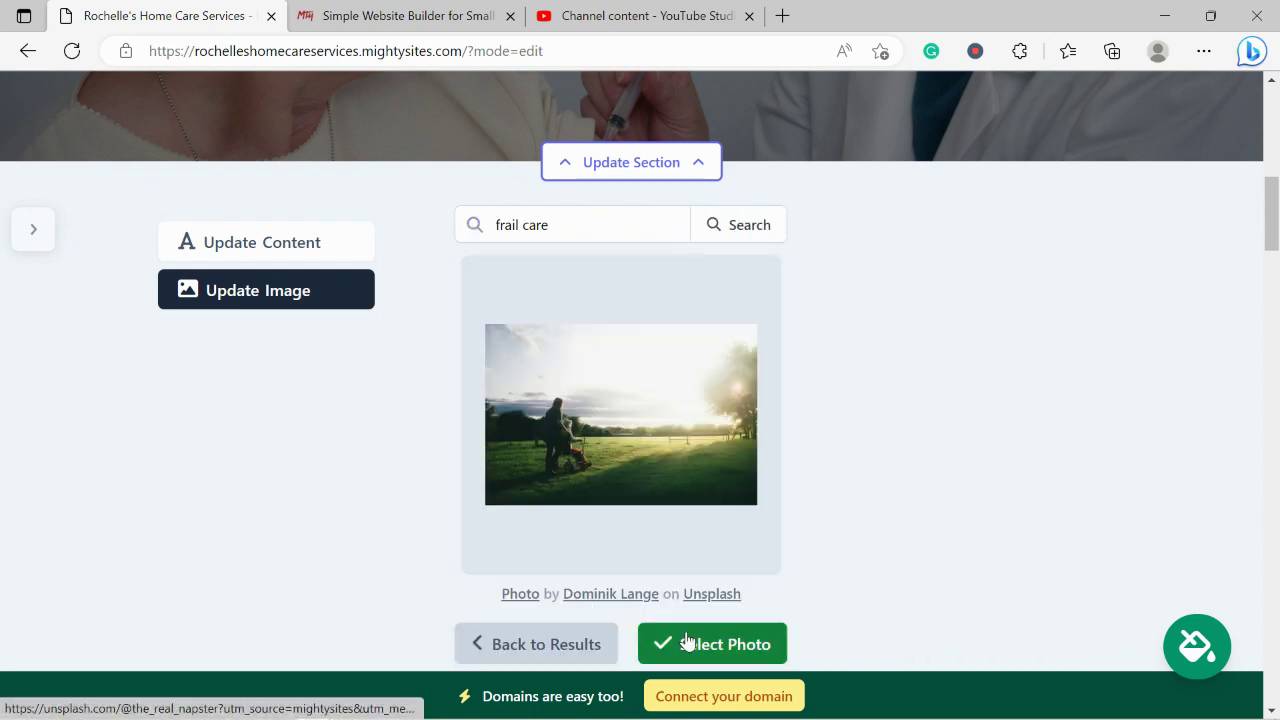
click(717, 650)
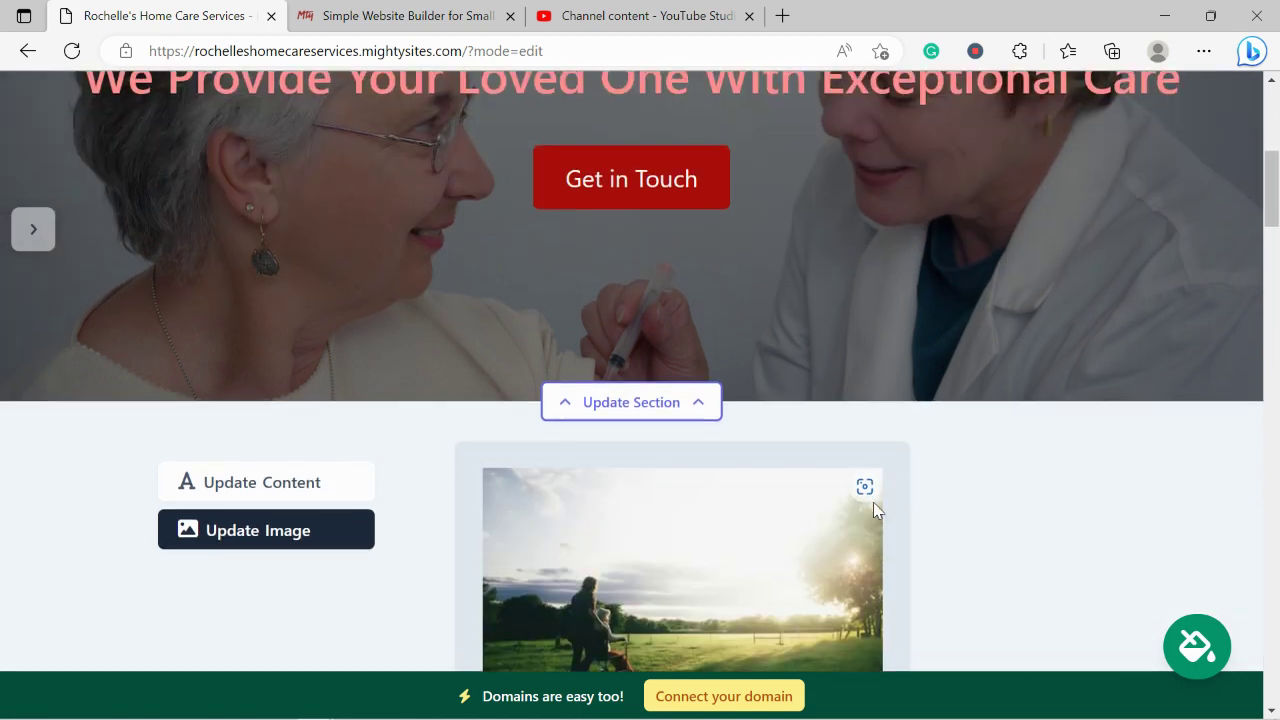
Step: Save the new hero image selection
scroll(872, 510, down, 2)
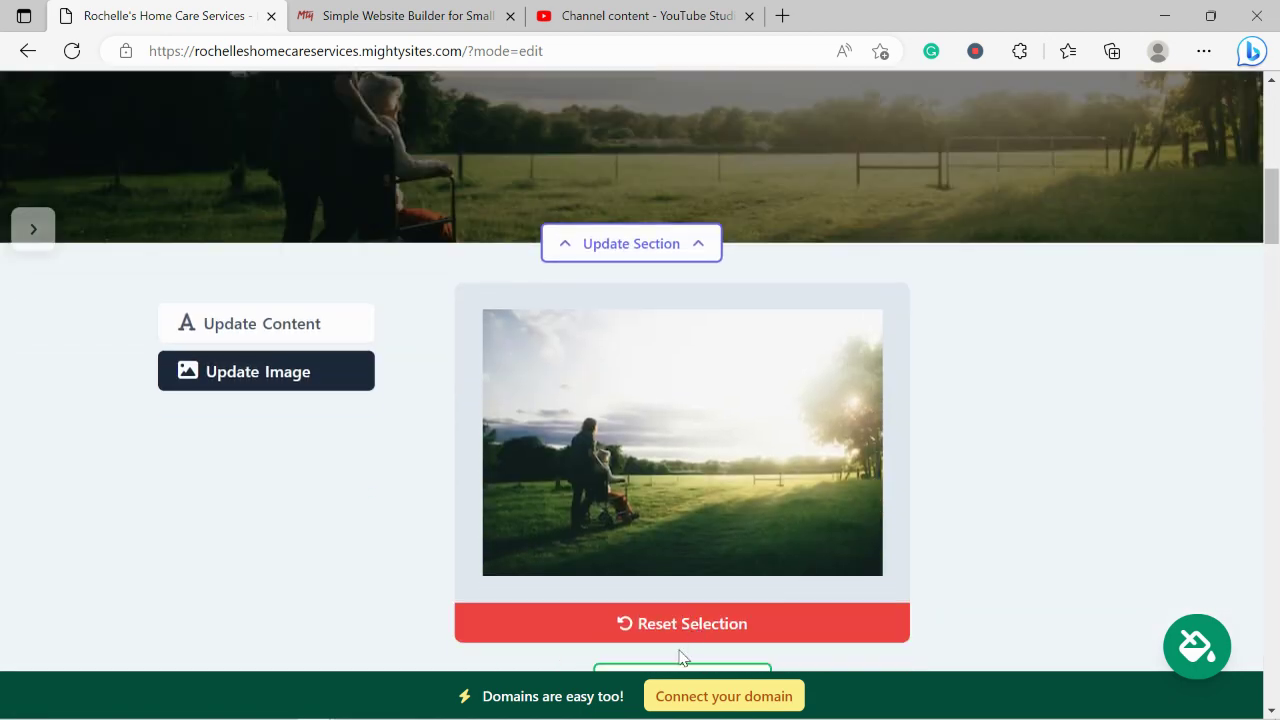
scroll(680, 657, down, 1)
click(677, 600)
scroll(674, 590, up, 1)
scroll(674, 590, up, 3)
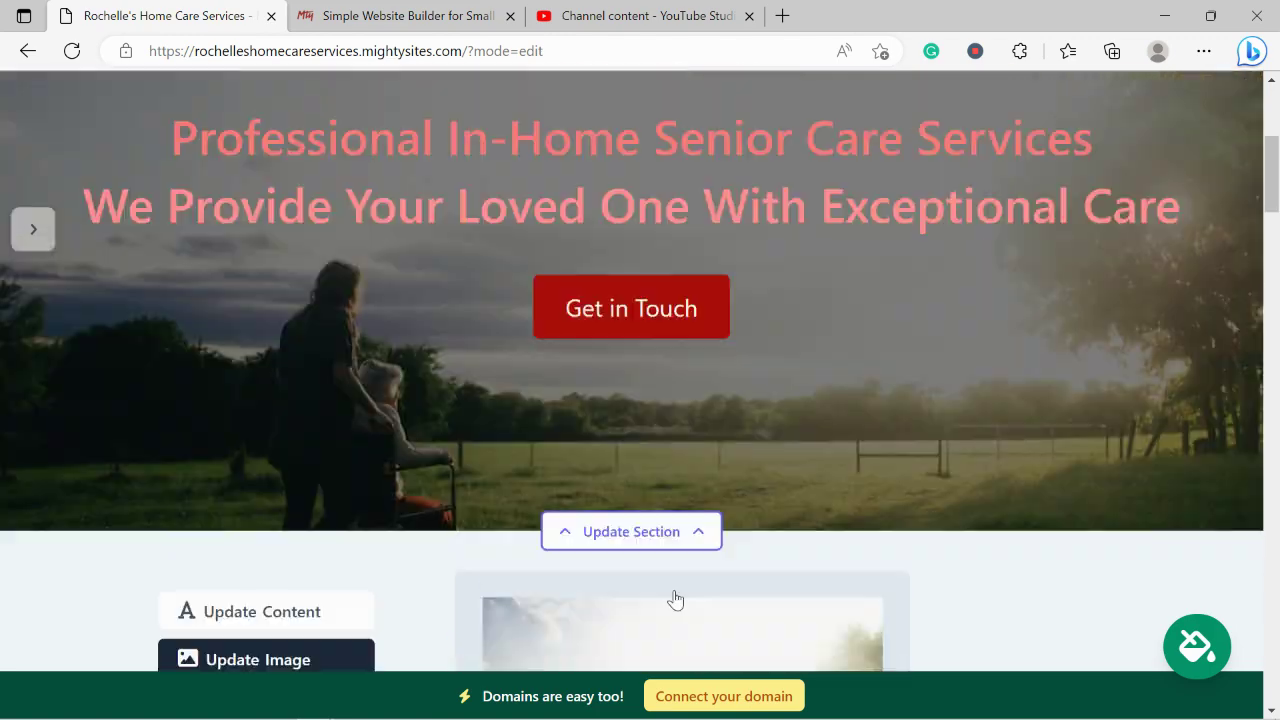
scroll(674, 598, up, 2)
scroll(674, 598, down, 1)
scroll(674, 598, down, 1)
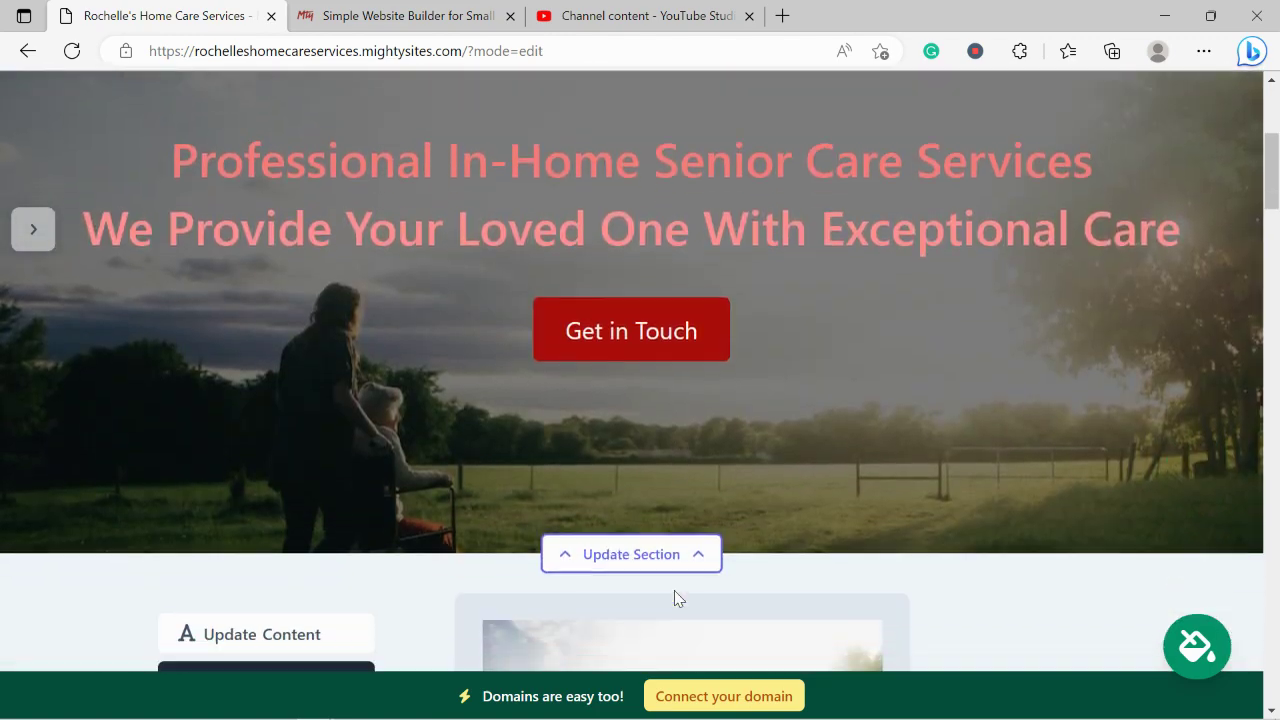
scroll(674, 598, down, 4)
Step: Bring up the hero's title, subtitle and button settings
click(298, 238)
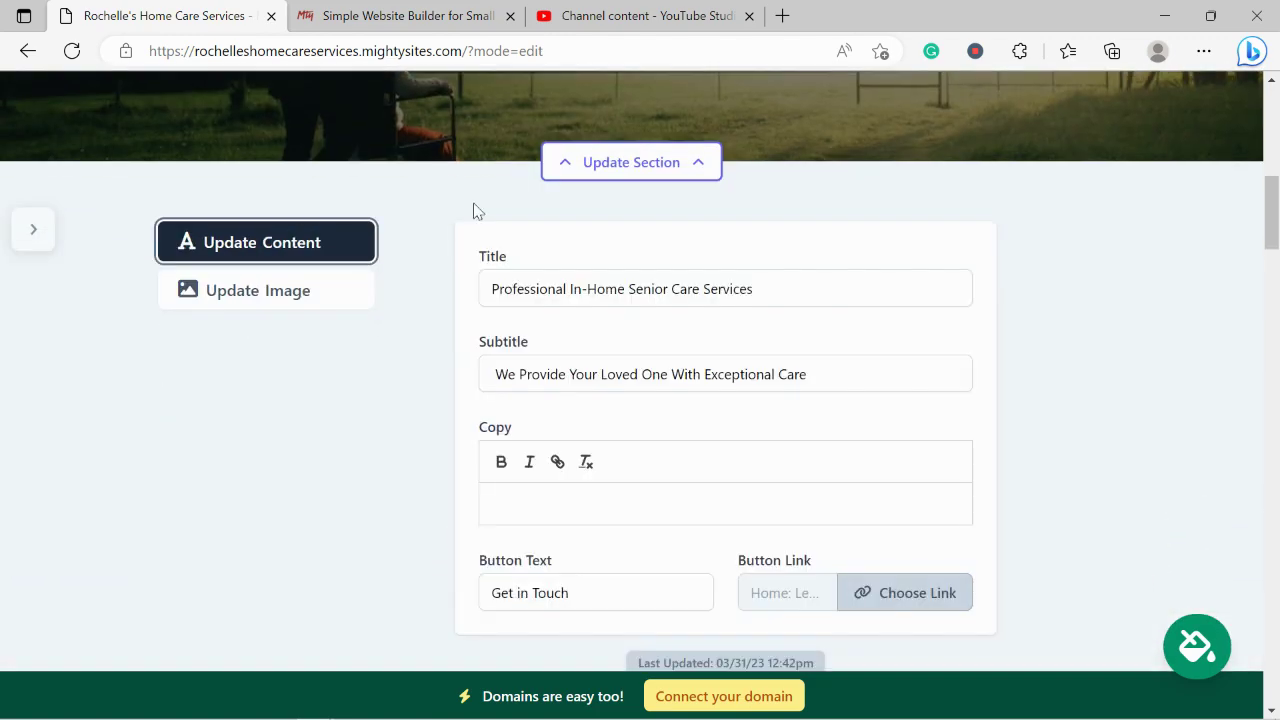
scroll(476, 210, up, 2)
scroll(474, 204, up, 2)
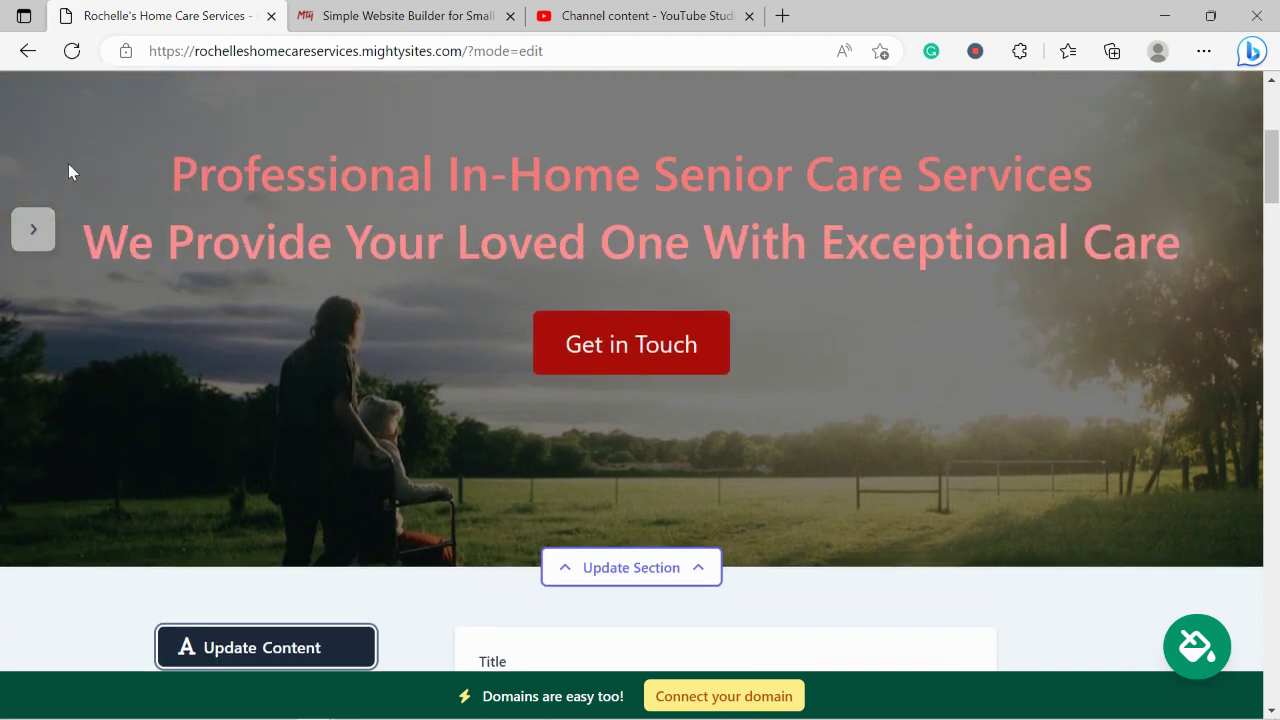
drag(68, 165, 1239, 241)
click(856, 294)
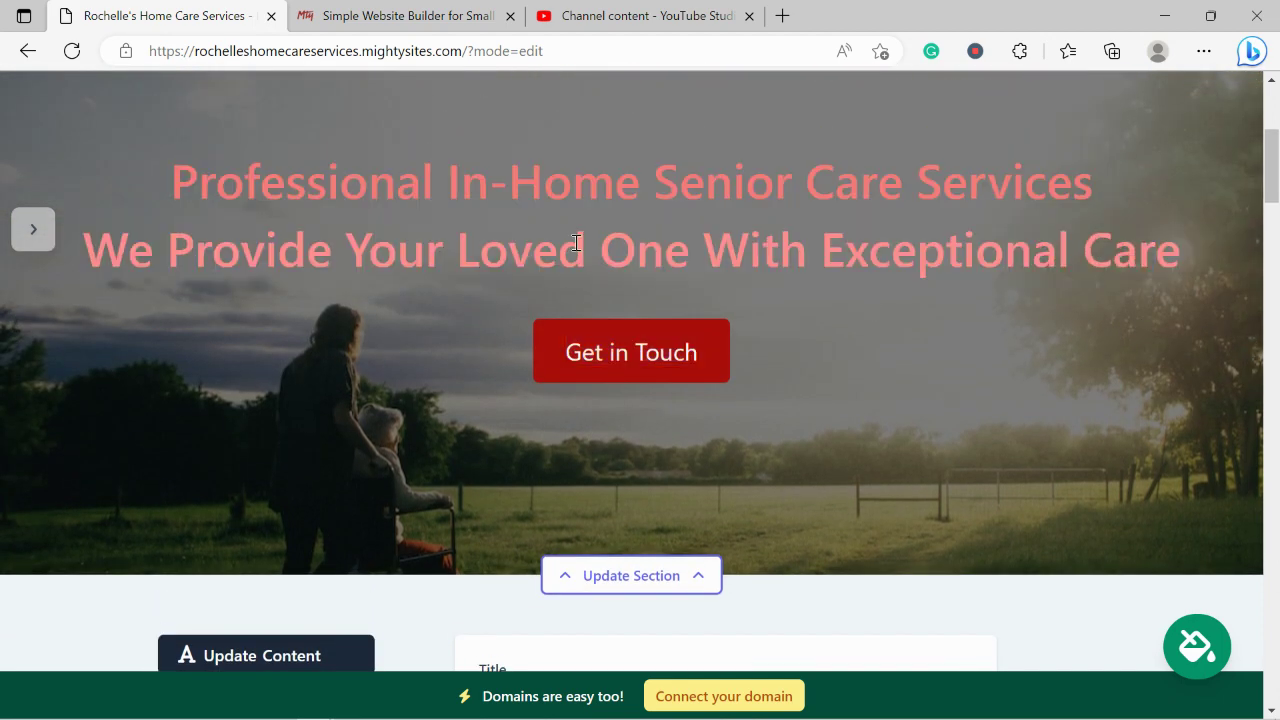
scroll(563, 386, down, 2)
scroll(563, 386, down, 3)
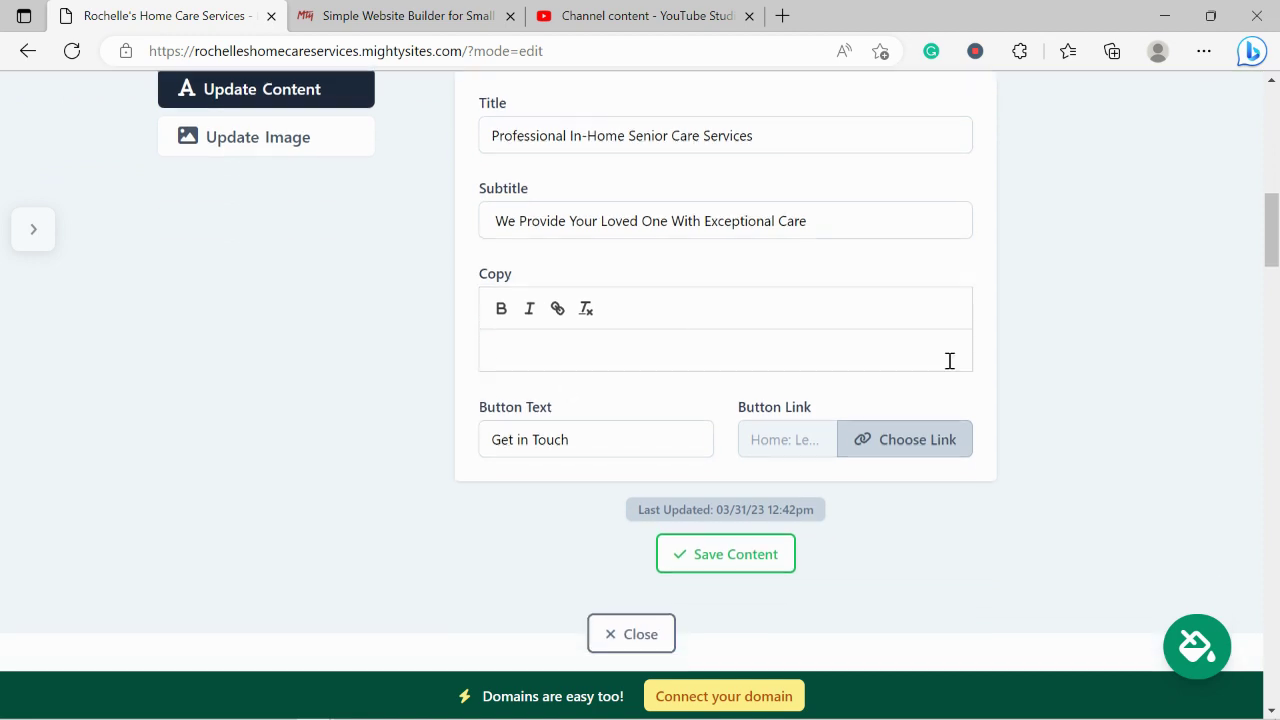
Step: Link the Get in Touch button to the Click to Email action and save the content
click(926, 450)
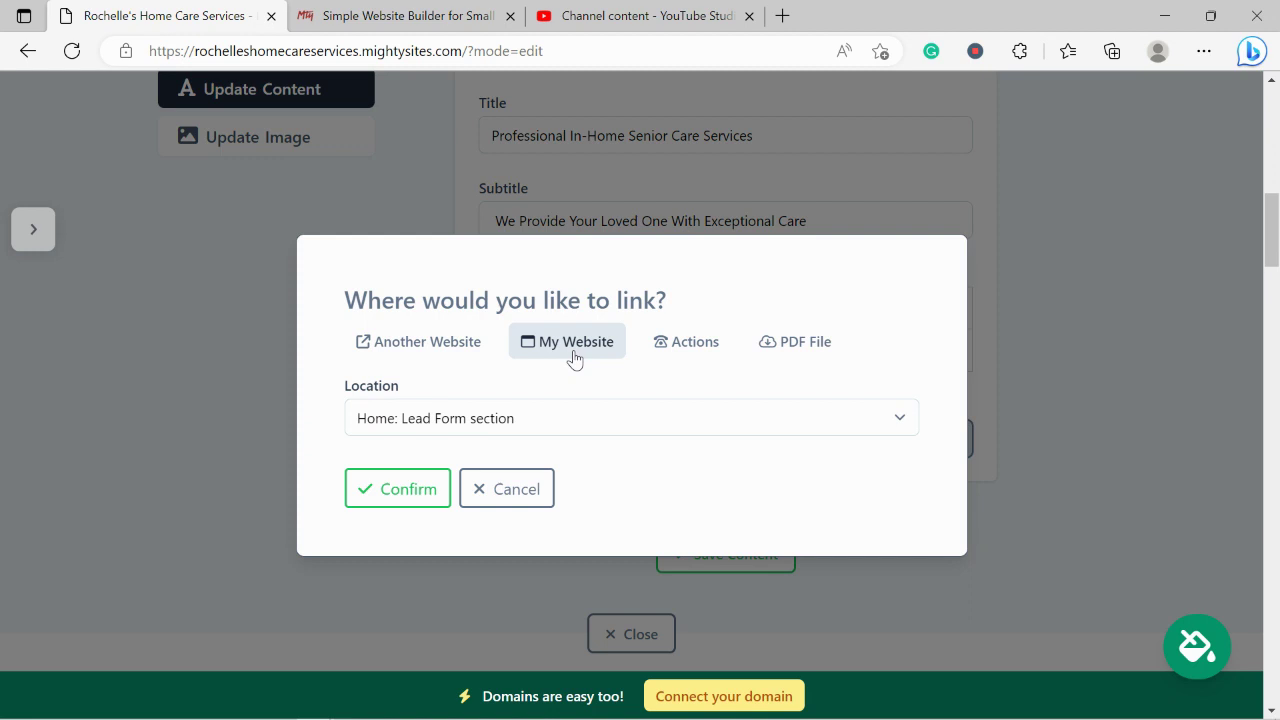
click(686, 342)
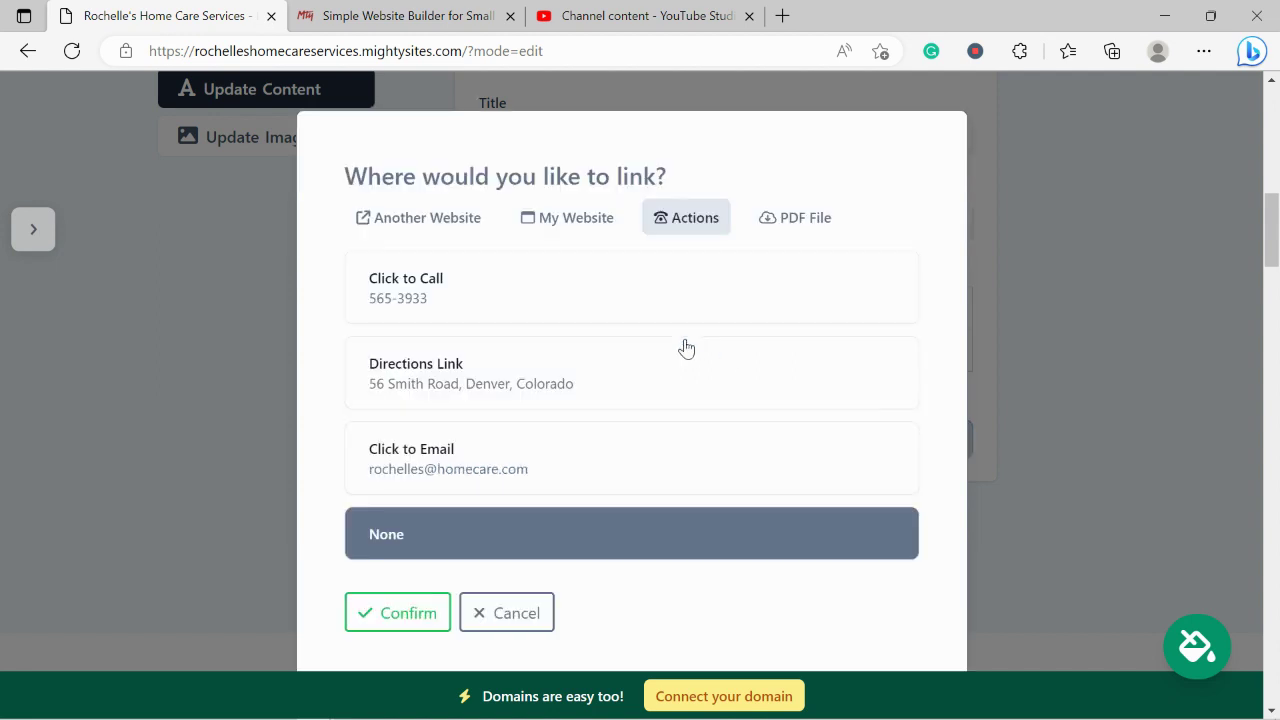
click(459, 451)
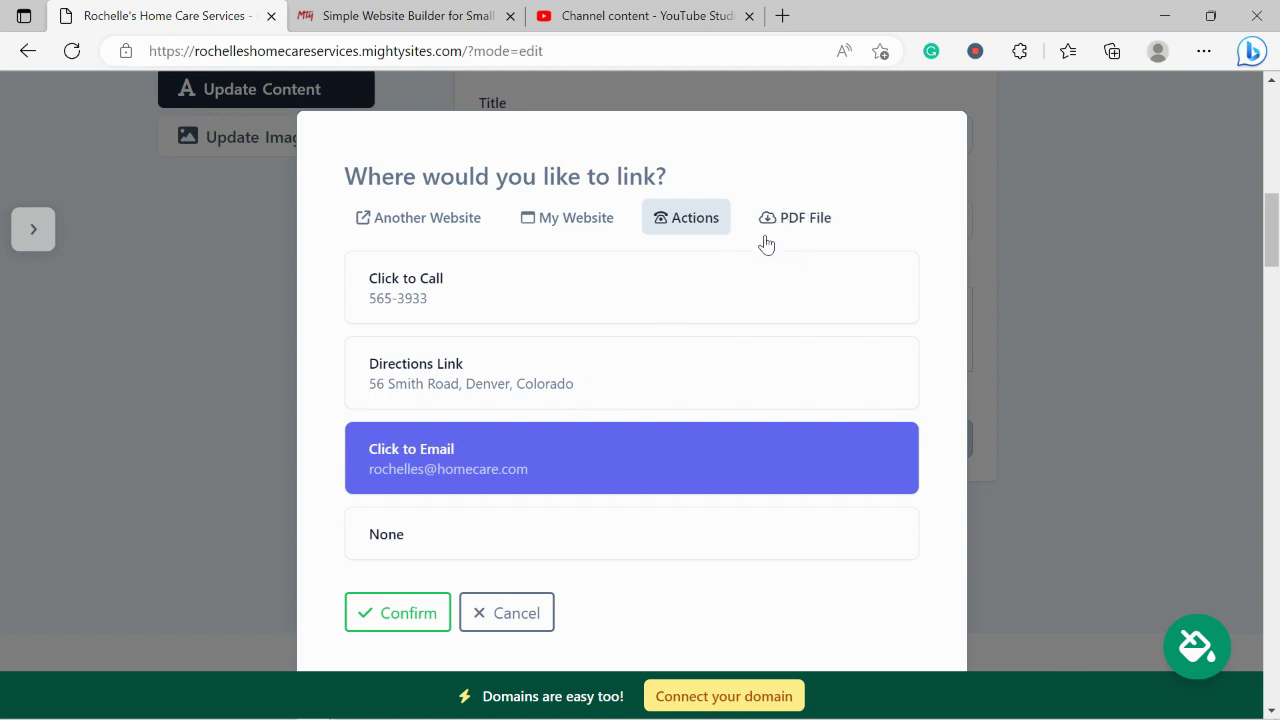
click(410, 622)
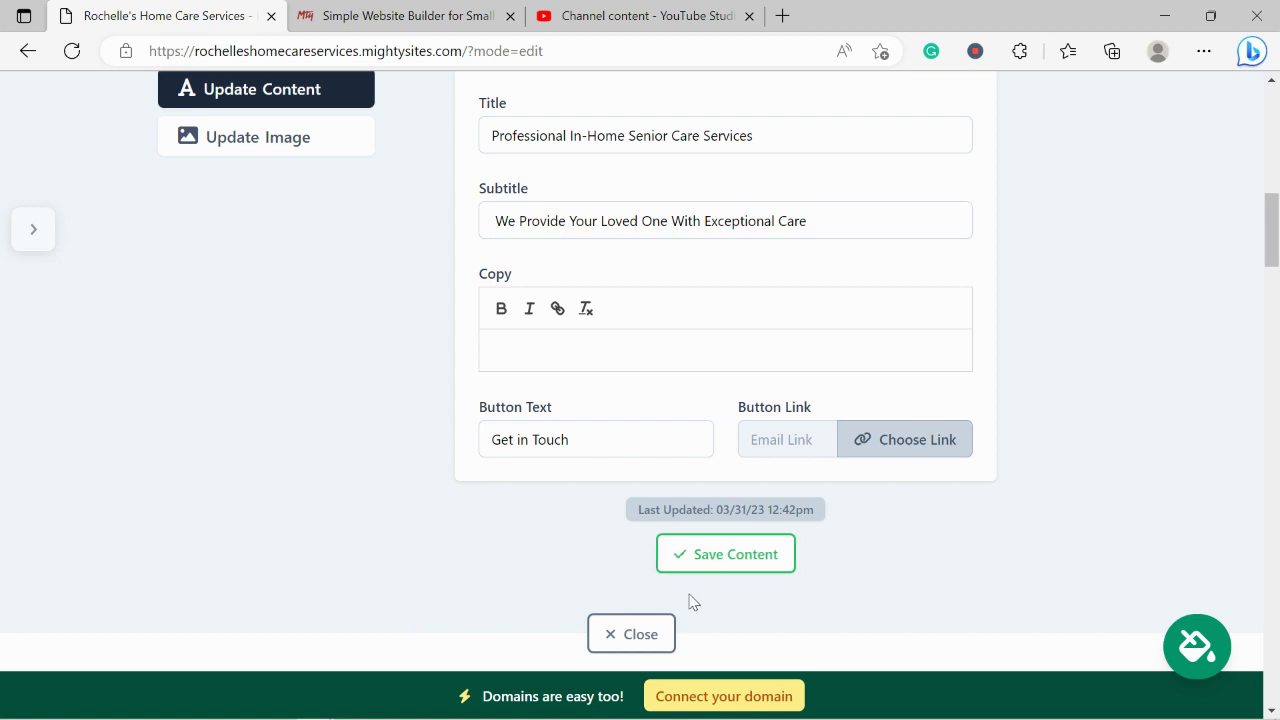
click(669, 562)
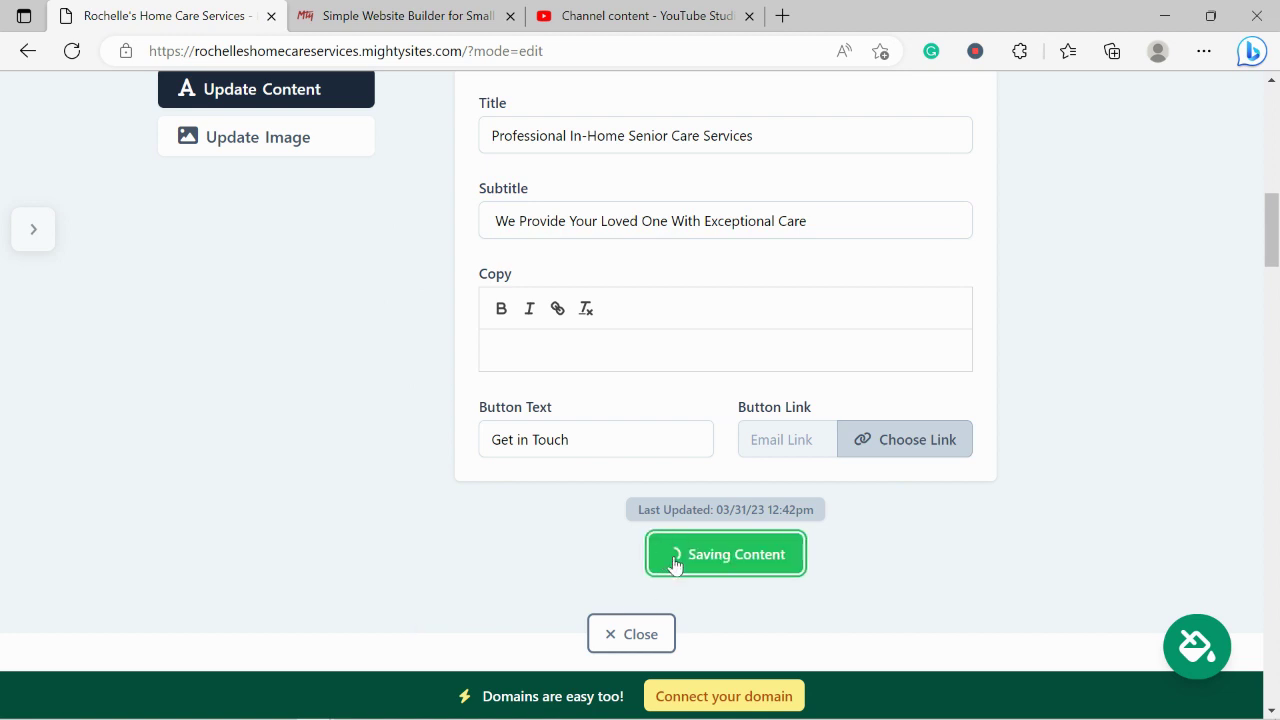
Step: Close the hero section editor and review the intro paragraph
click(631, 634)
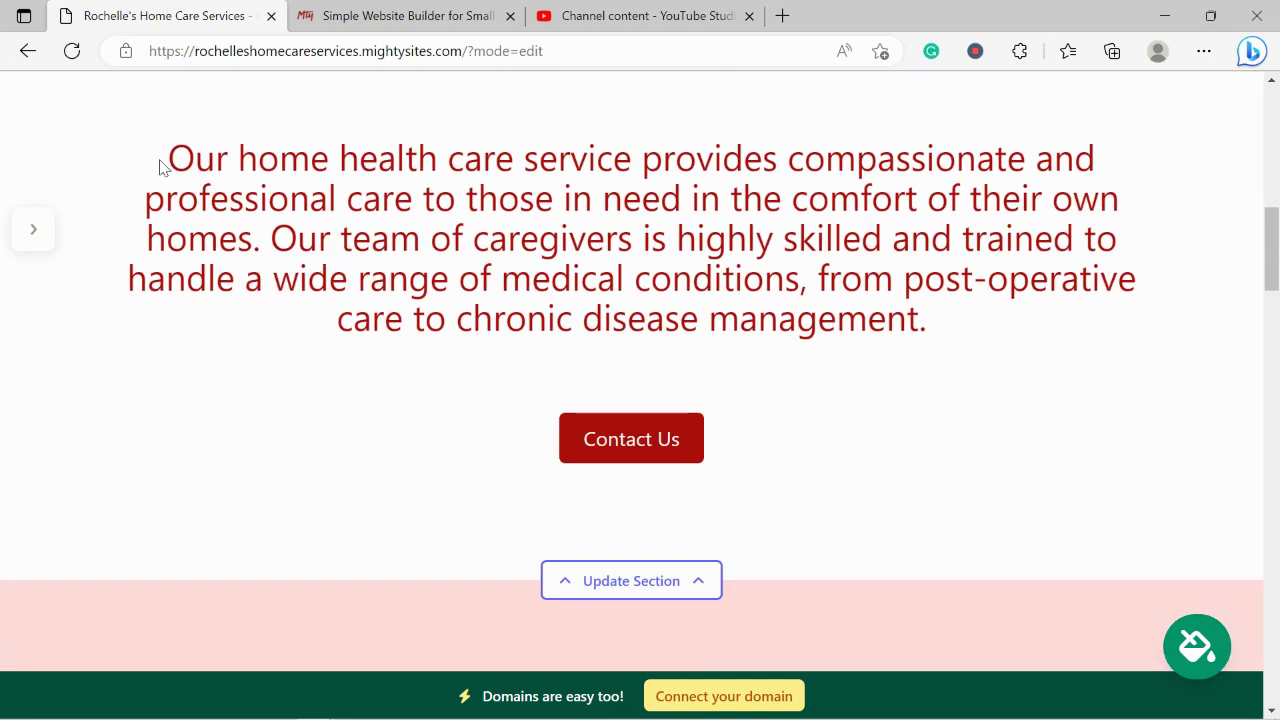
drag(161, 161, 974, 326)
click(587, 260)
Step: Scroll down to the About Us section and highlight its three paragraphs
scroll(589, 264, down, 2)
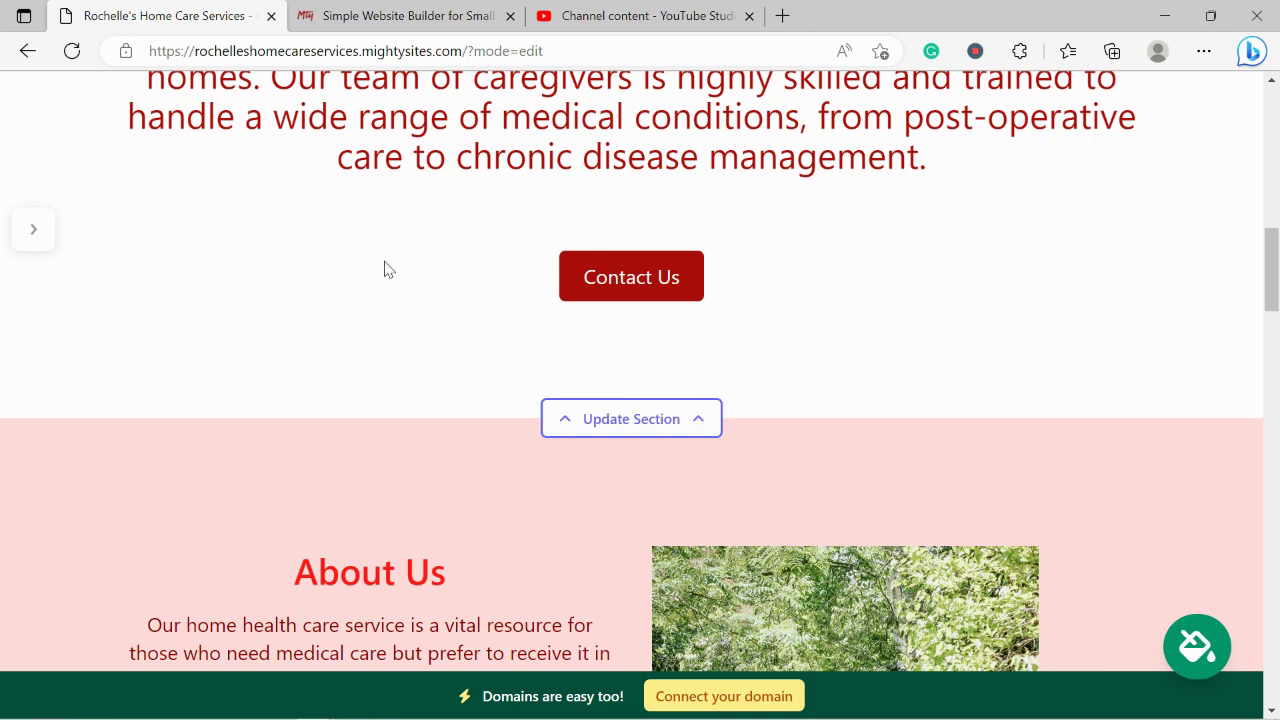
scroll(386, 269, down, 1)
scroll(386, 269, down, 2)
scroll(384, 270, down, 2)
scroll(385, 261, down, 1)
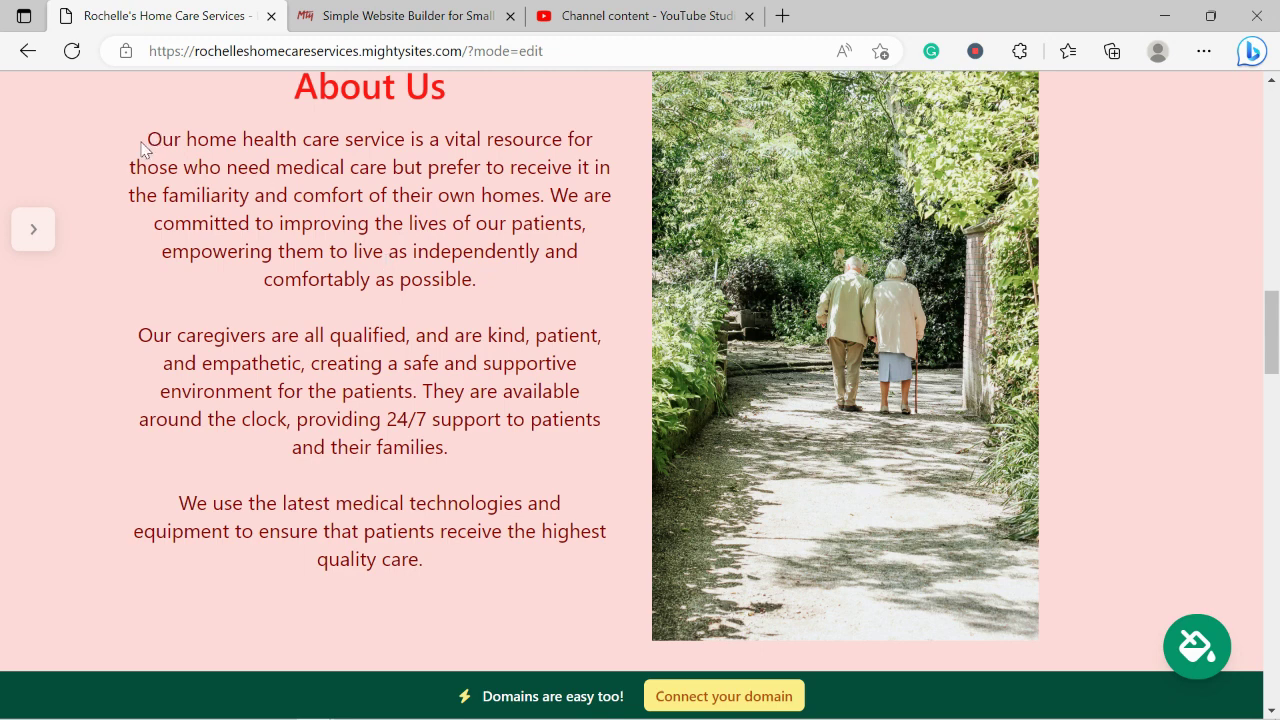
drag(145, 140, 448, 615)
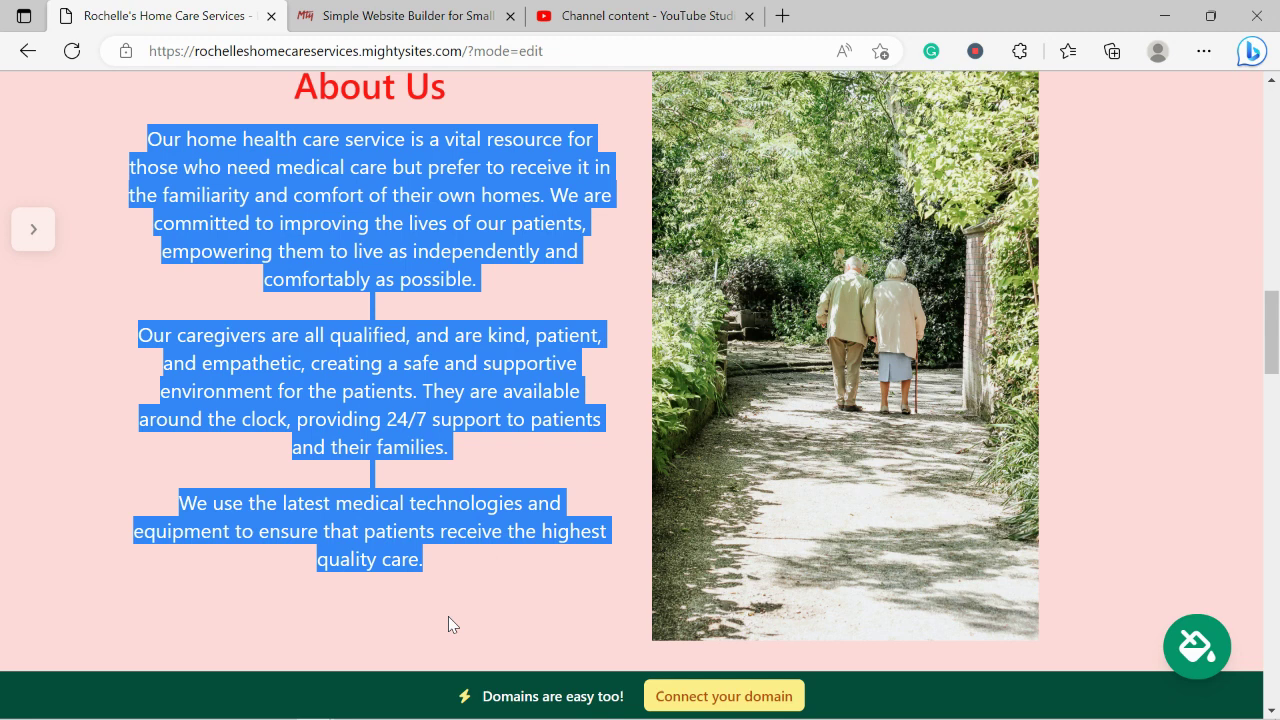
scroll(448, 624, down, 2)
scroll(448, 624, down, 2)
scroll(448, 624, down, 2)
scroll(448, 624, down, 2)
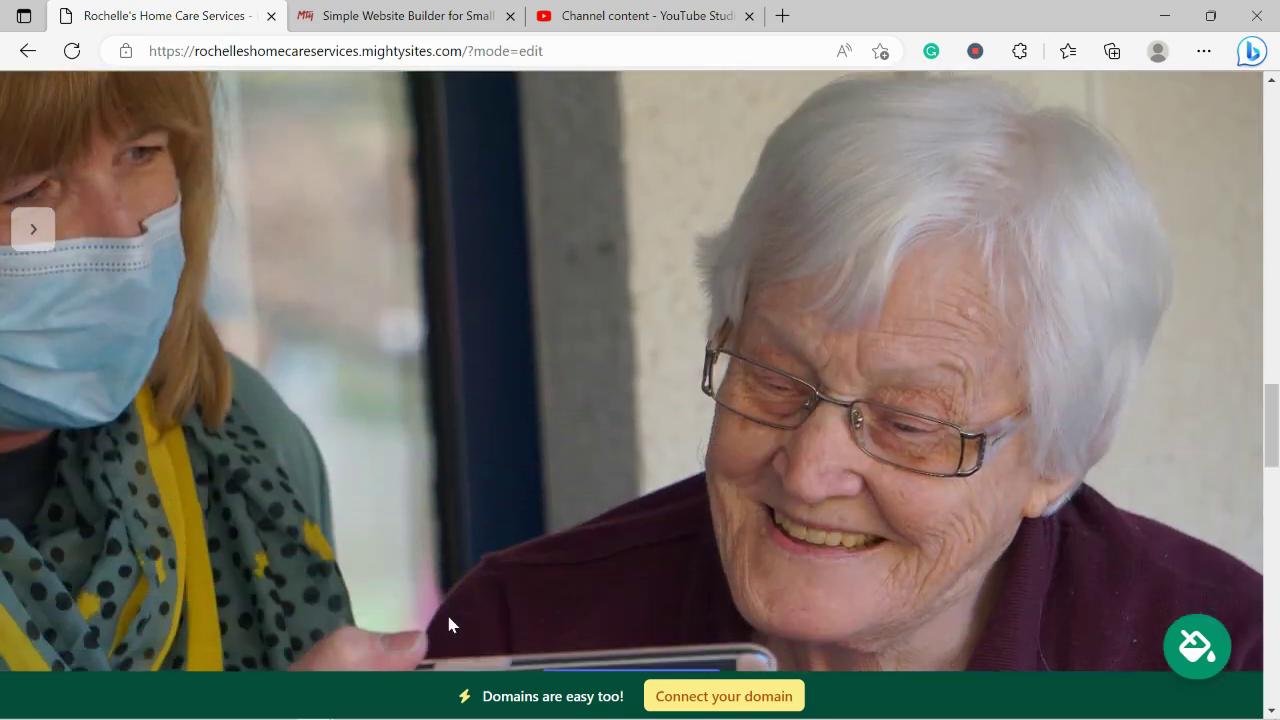
scroll(448, 624, down, 3)
scroll(448, 624, down, 2)
scroll(448, 624, down, 2)
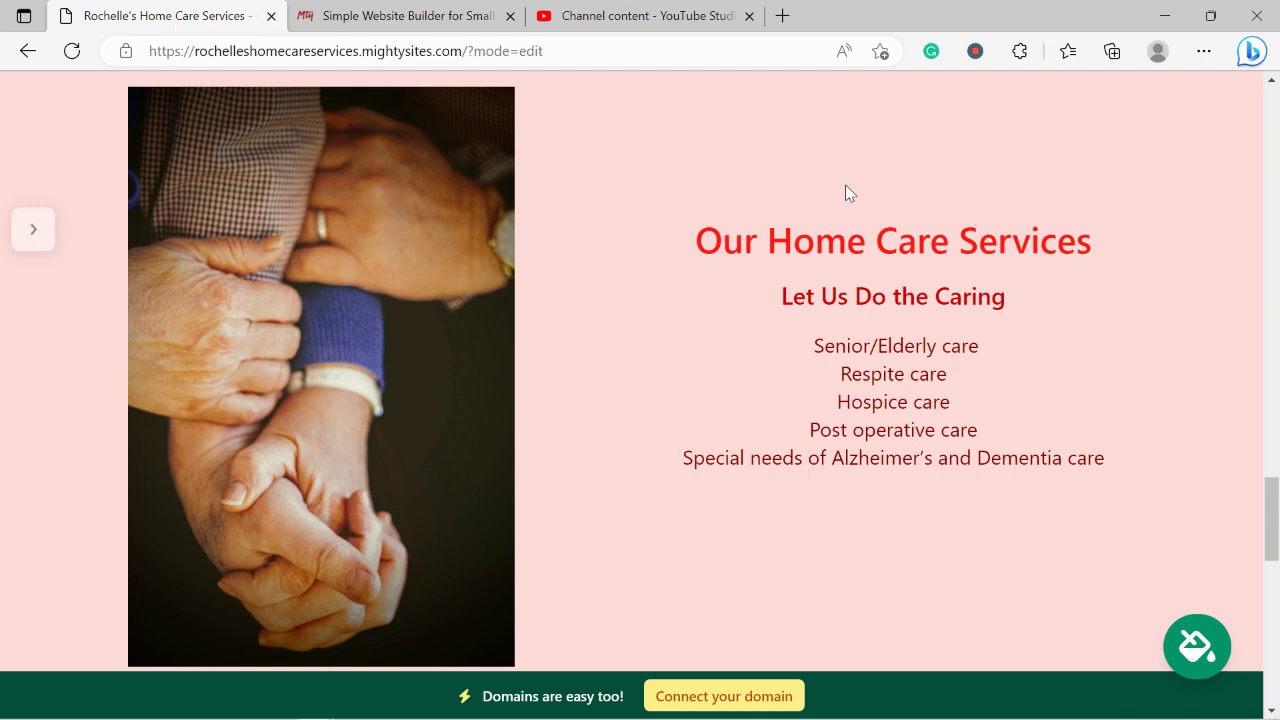
drag(659, 241, 1122, 462)
click(938, 523)
scroll(938, 523, down, 1)
scroll(938, 523, down, 1)
scroll(938, 523, down, 2)
scroll(938, 523, down, 3)
scroll(938, 531, down, 1)
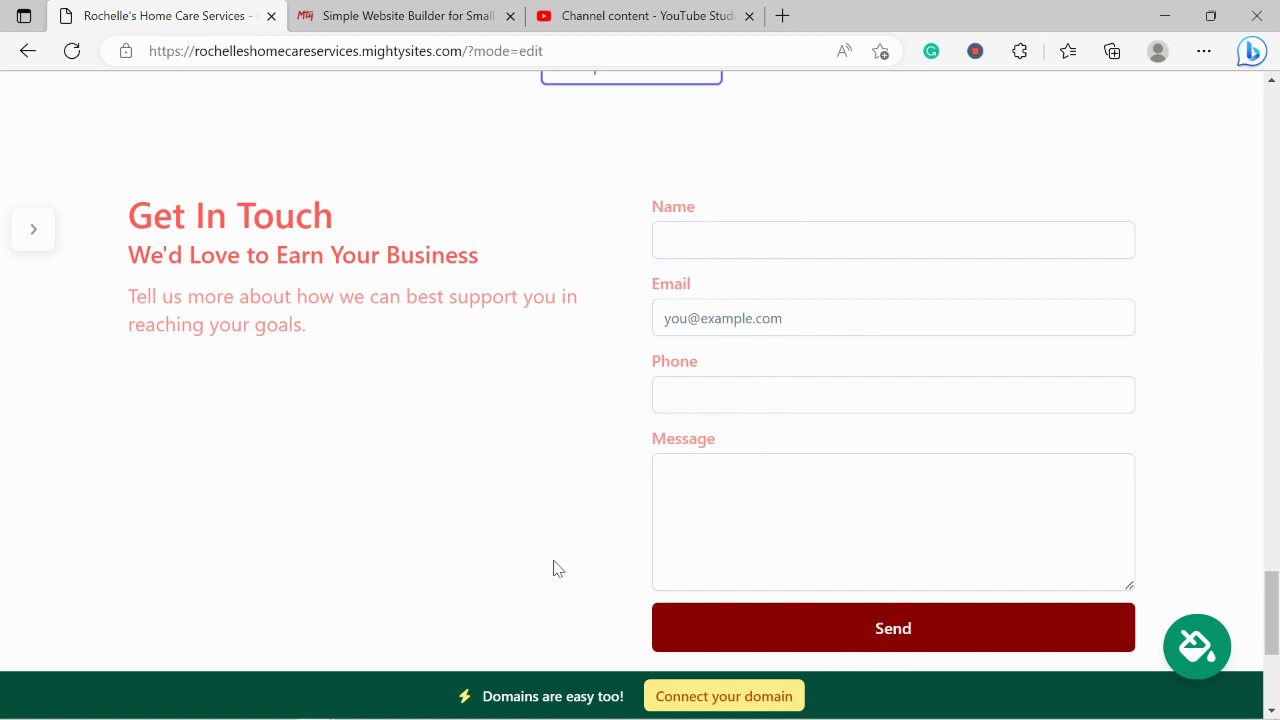
scroll(545, 565, down, 1)
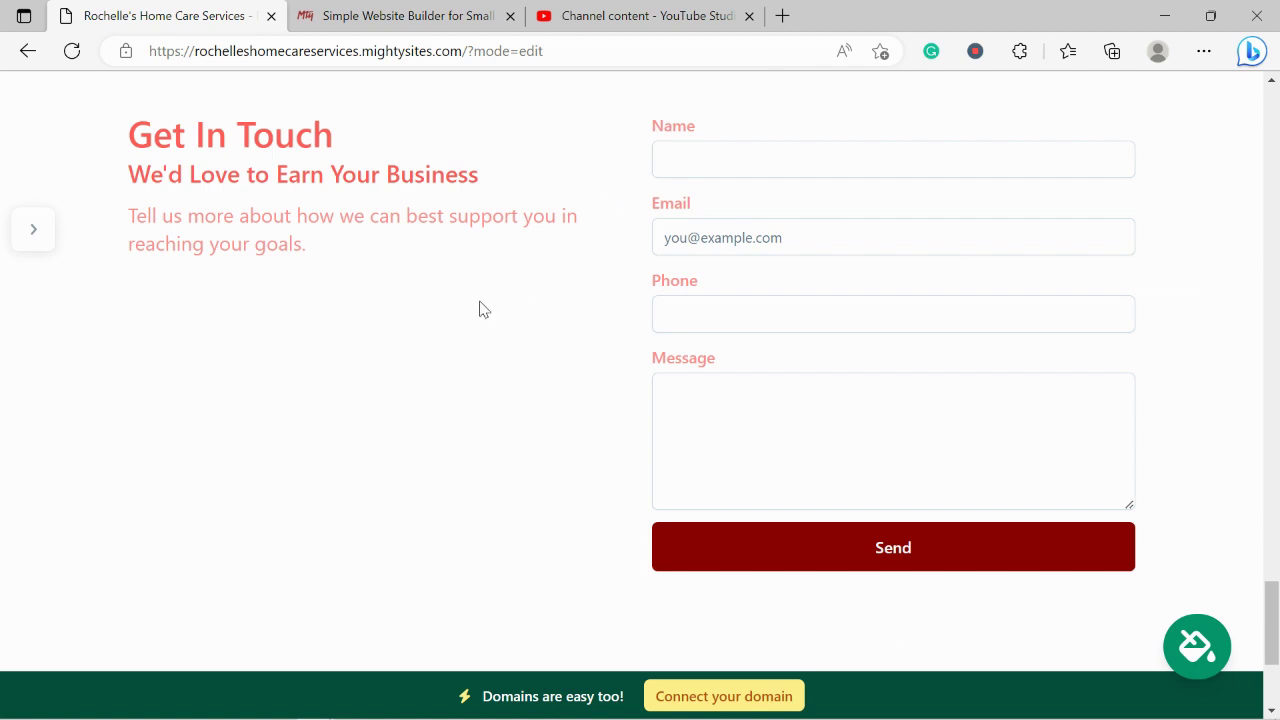
scroll(479, 309, down, 3)
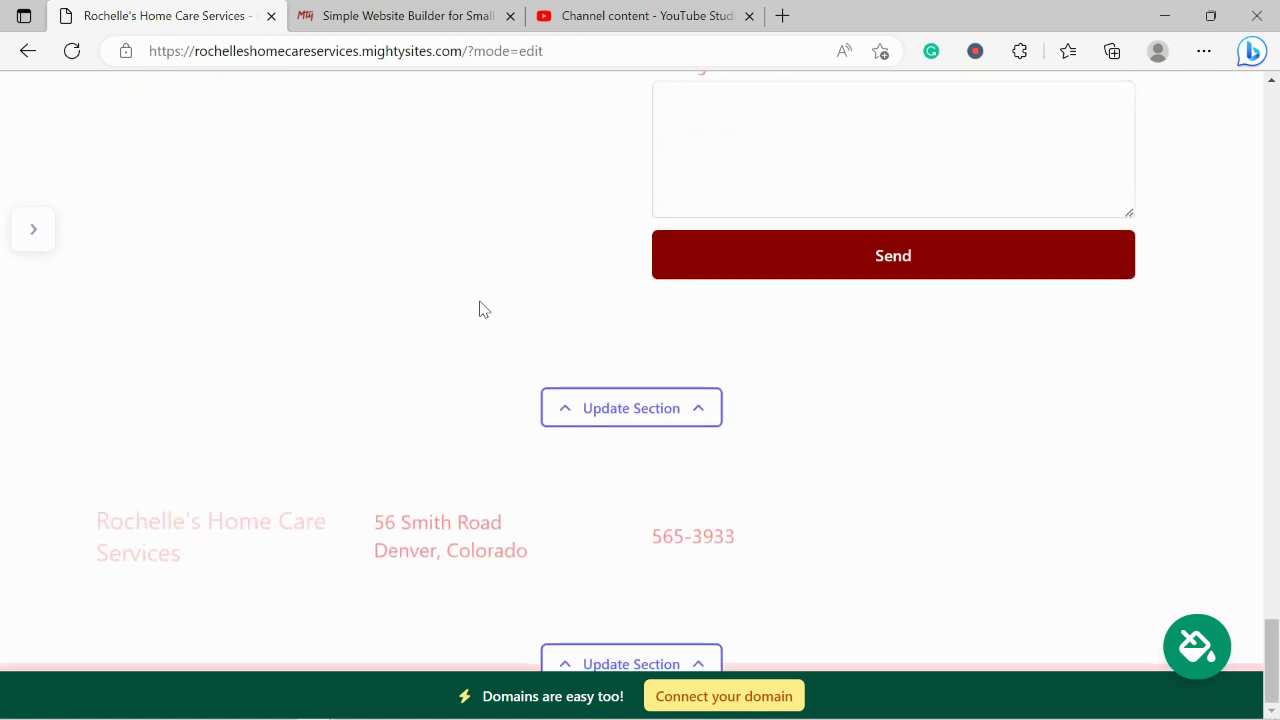
scroll(479, 309, up, 1)
scroll(479, 309, up, 3)
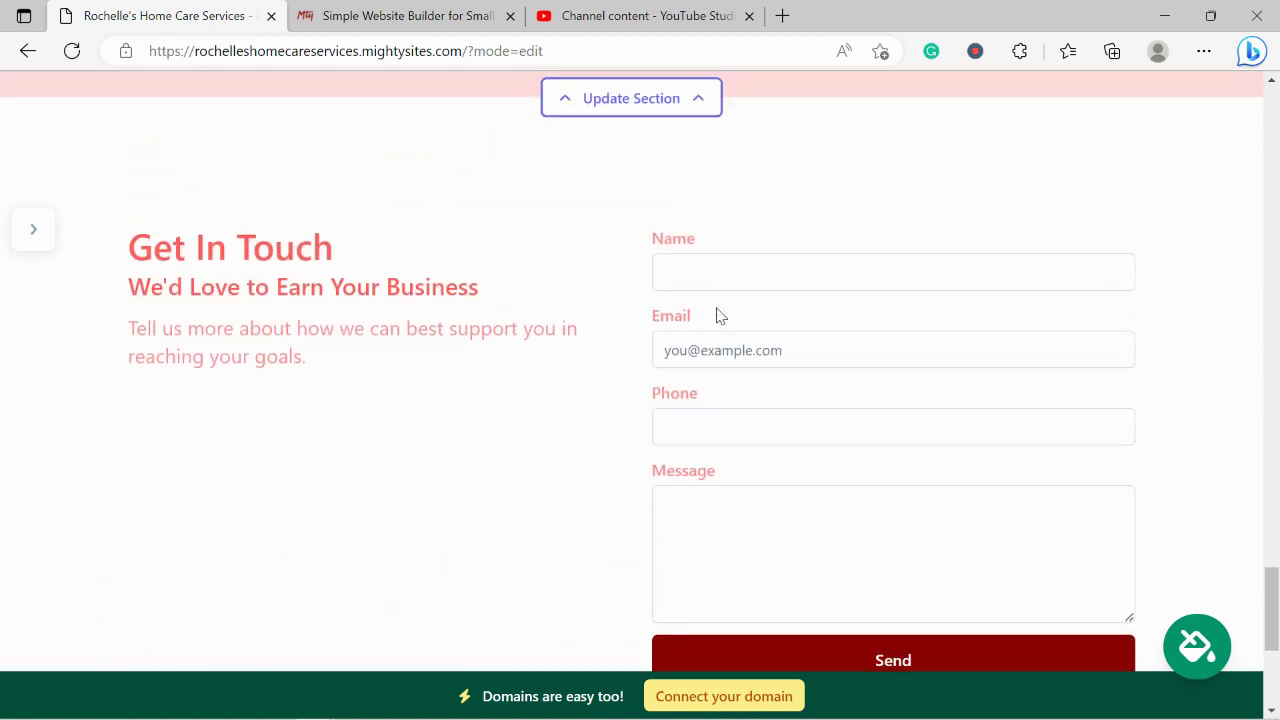
Step: Open the Connect a Domain page, then return to the top of the mightysites.com homepage
click(737, 705)
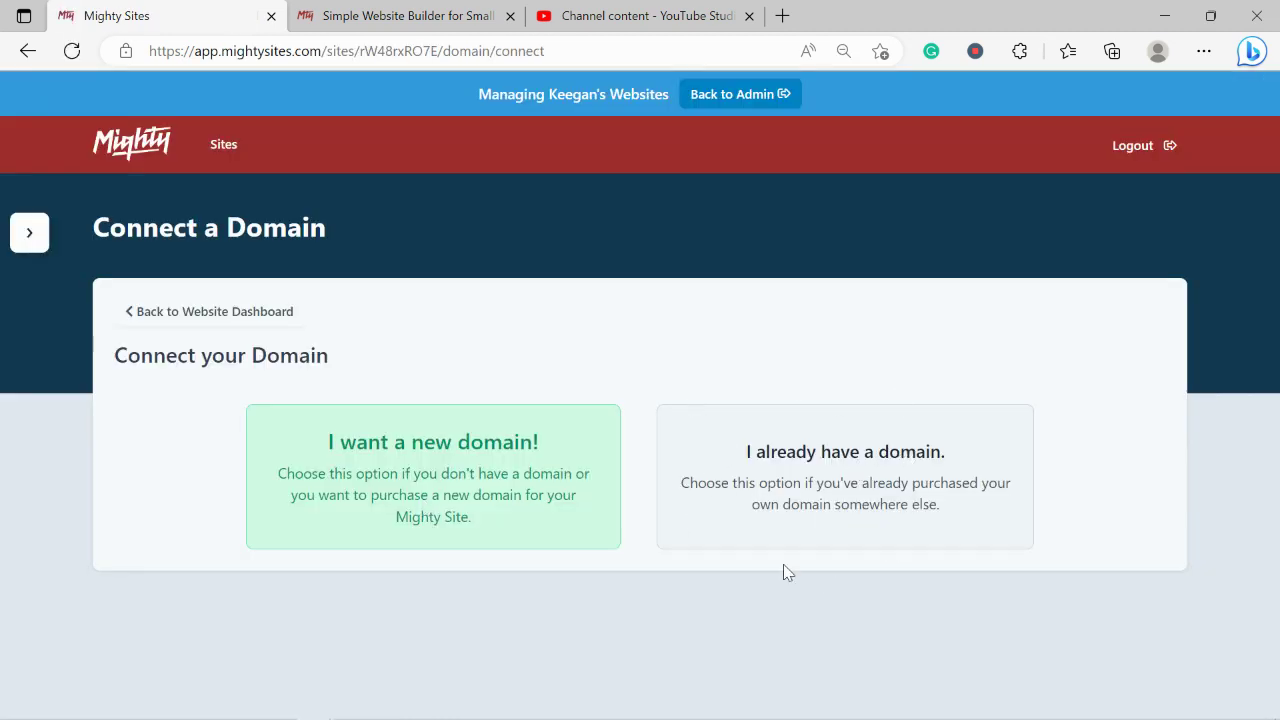
click(390, 10)
scroll(390, 8, up, 2)
scroll(390, 8, up, 2)
scroll(390, 8, up, 2)
scroll(390, 8, up, 2)
scroll(390, 8, up, 2)
scroll(390, 8, up, 2)
scroll(390, 8, up, 2)
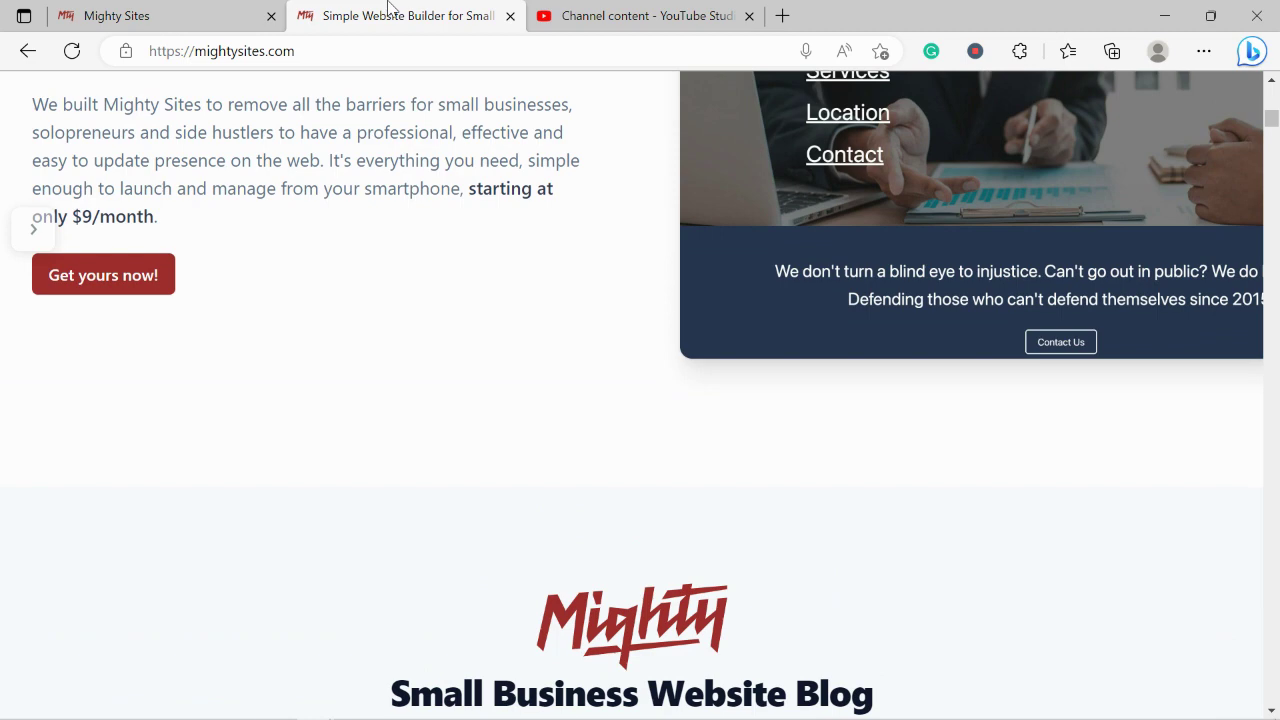
scroll(390, 8, up, 2)
scroll(390, 8, up, 2)
scroll(390, 8, up, 2)
scroll(390, 8, up, 2)
scroll(390, 8, up, 2)
scroll(390, 8, up, 2)
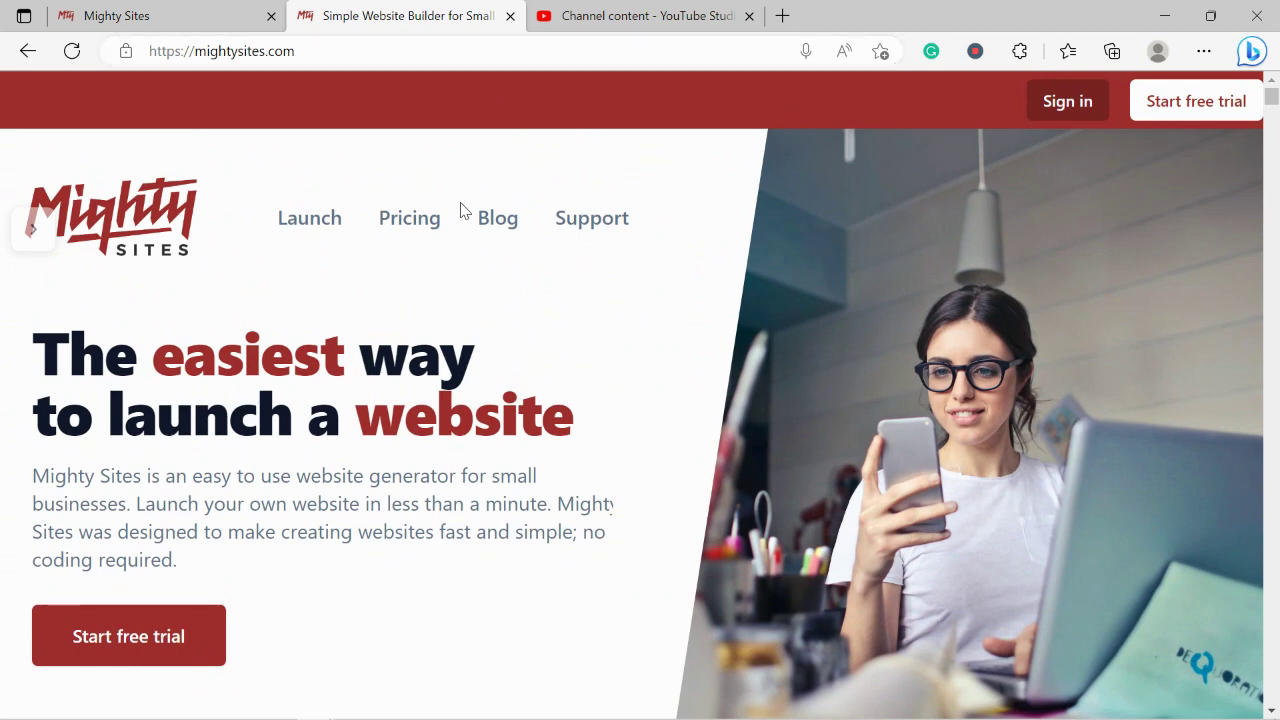
Step: Browse the Small Business Marketing Blog's article cards down to the pagination bar
click(515, 226)
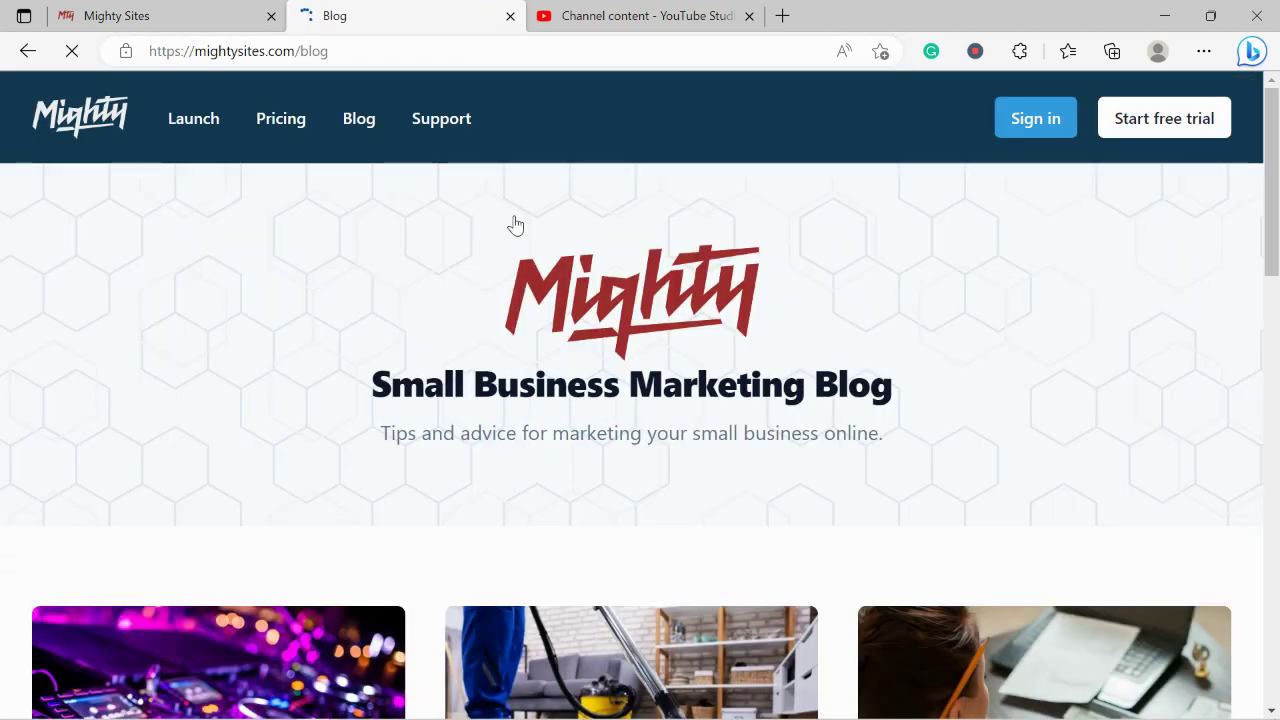
triple_click(640, 433)
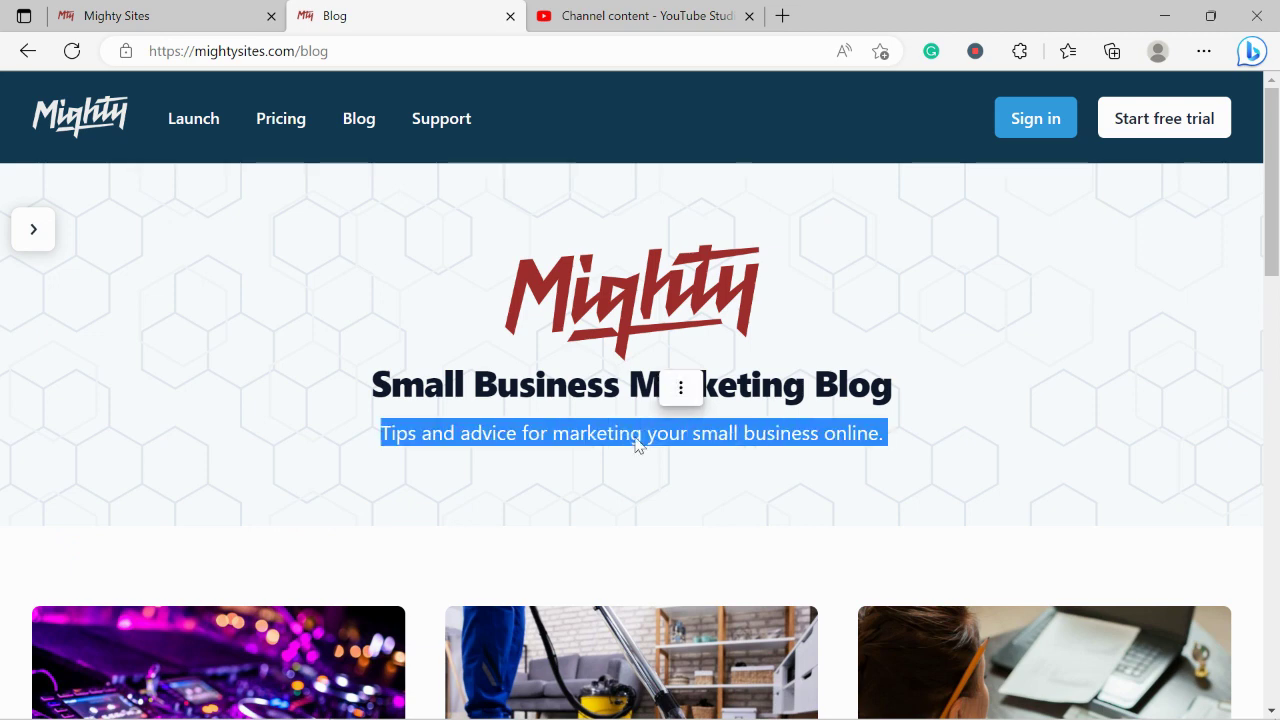
click(616, 488)
scroll(616, 488, down, 2)
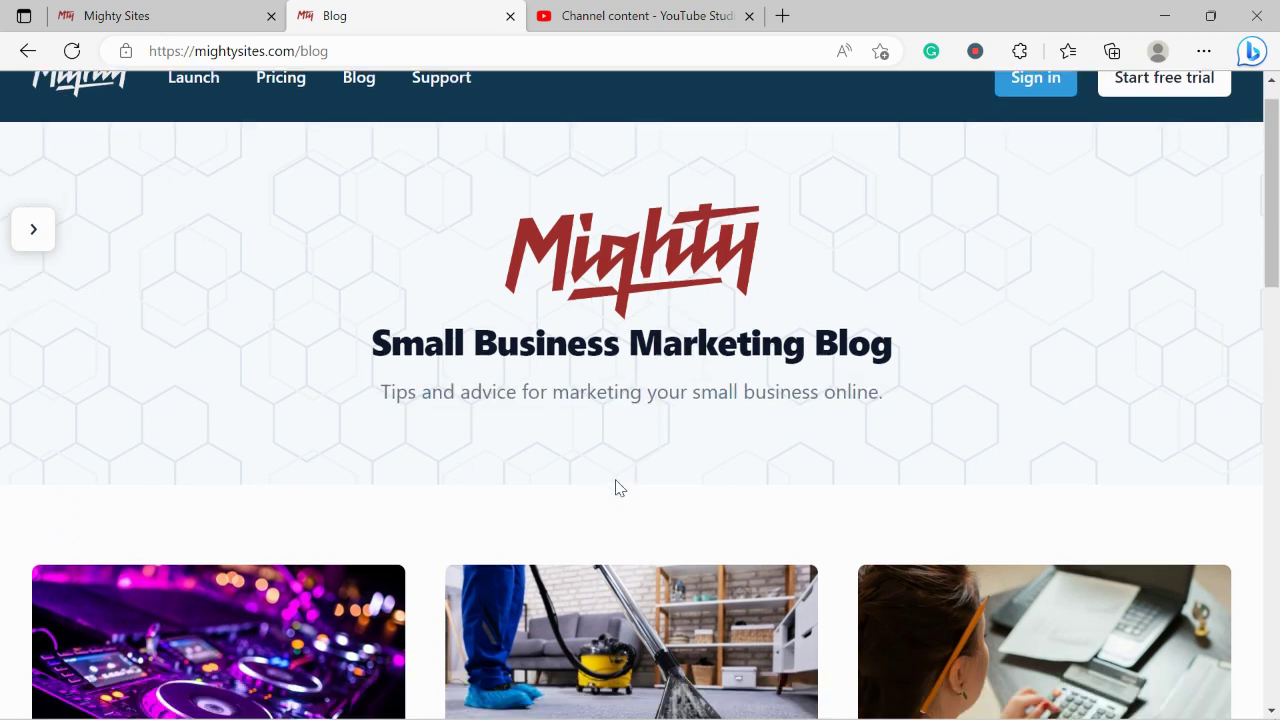
scroll(616, 488, down, 2)
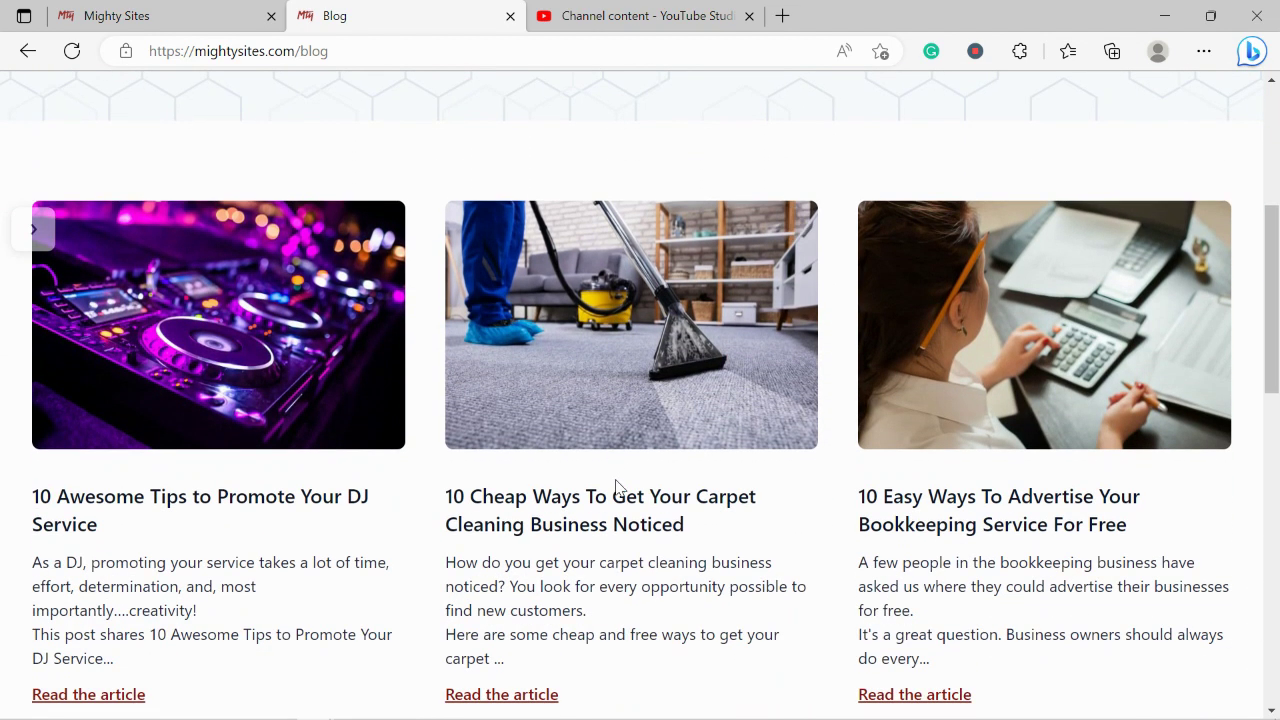
scroll(616, 488, down, 1)
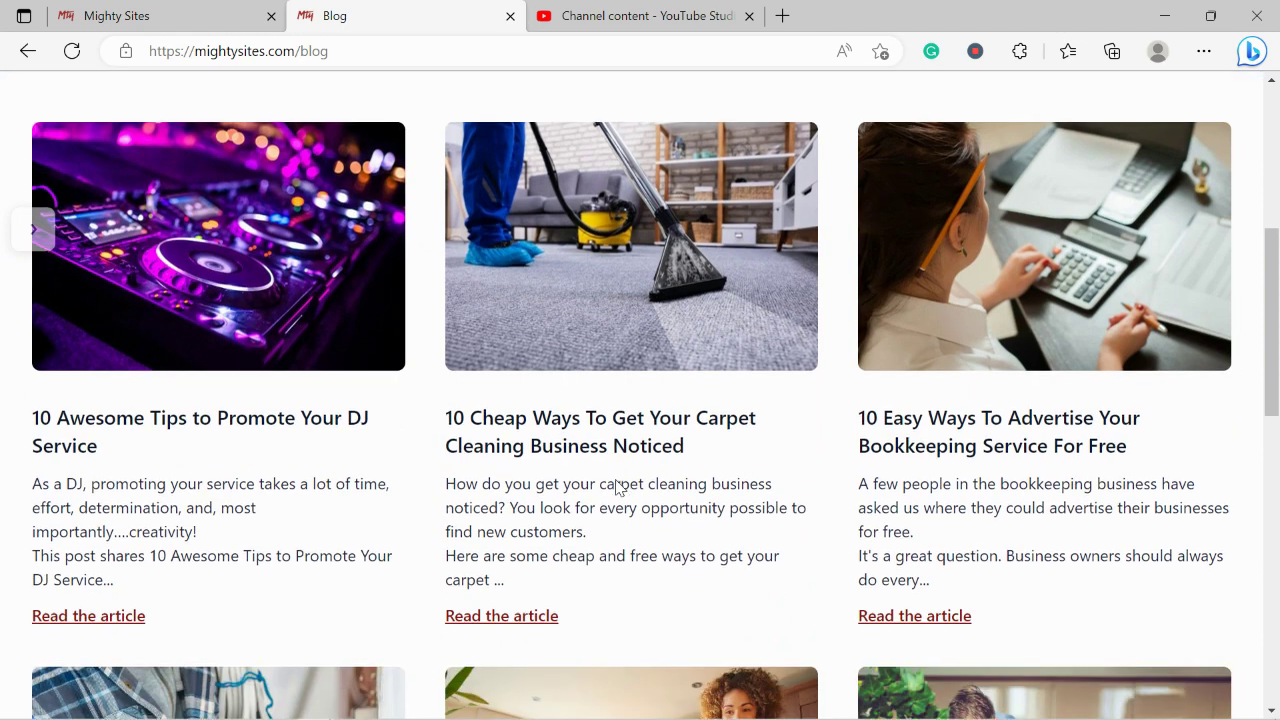
scroll(616, 488, down, 2)
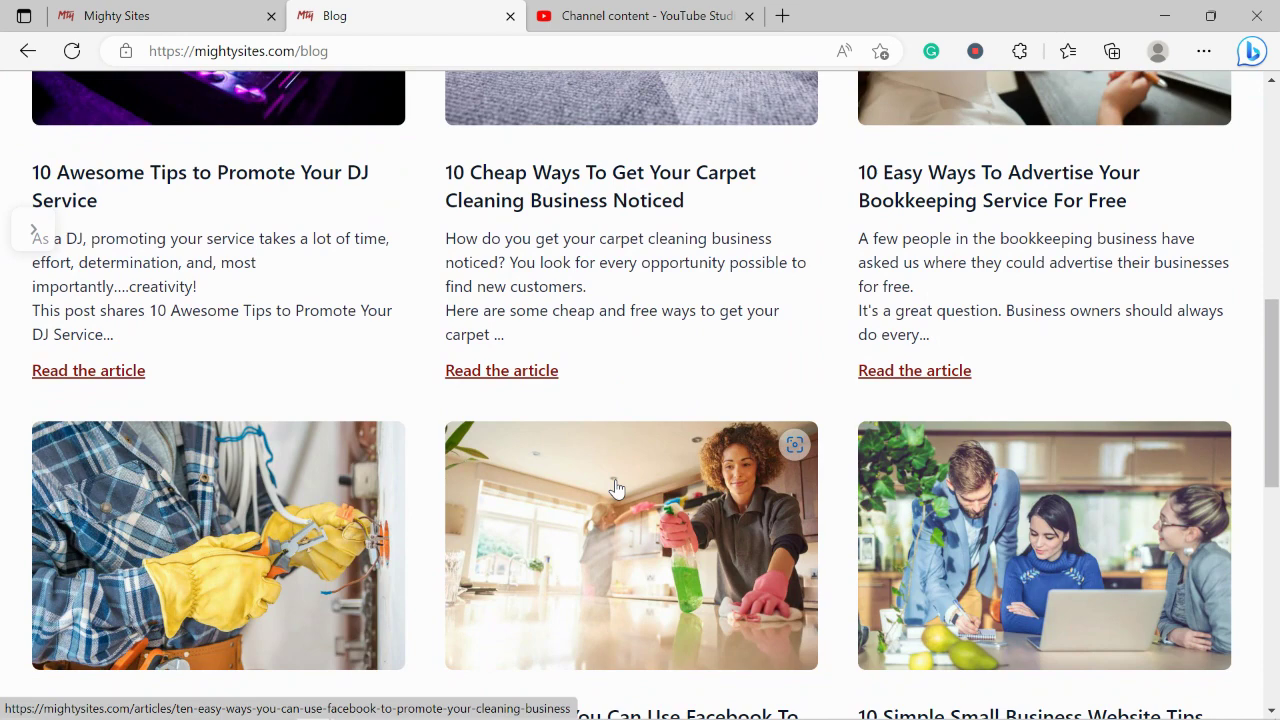
scroll(616, 488, down, 1)
scroll(616, 488, down, 1)
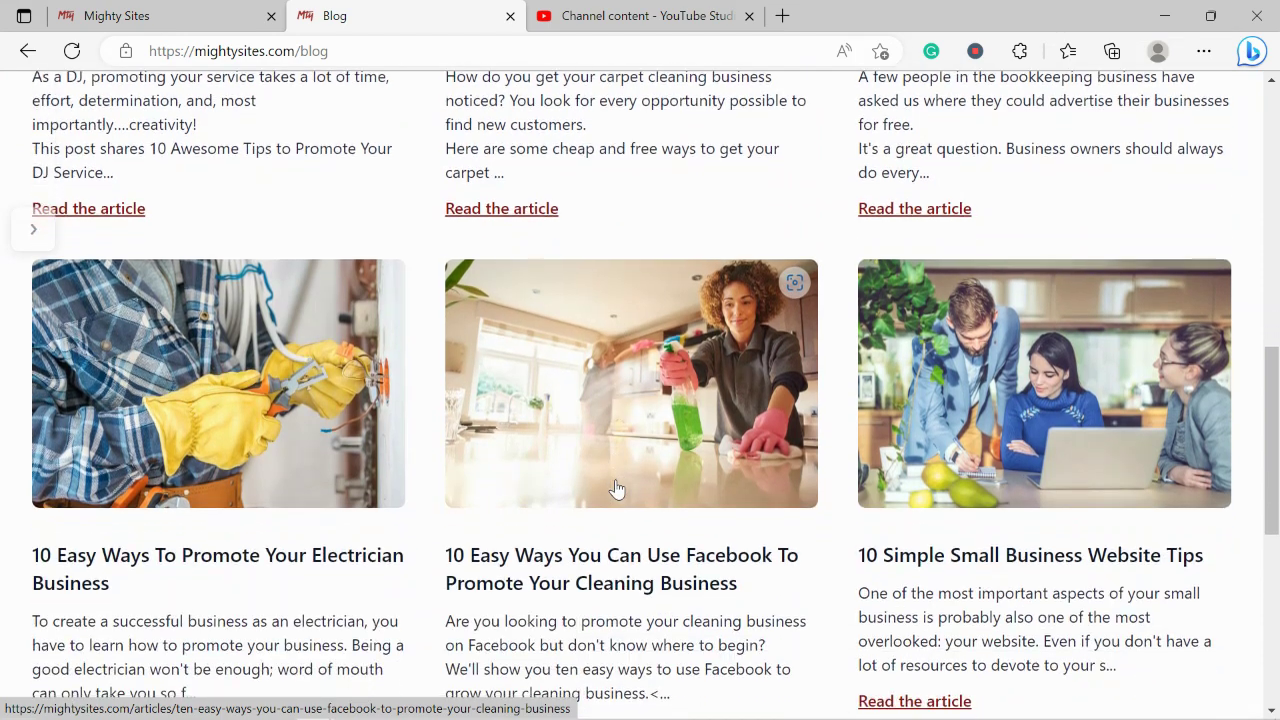
scroll(616, 488, down, 2)
scroll(616, 488, down, 1)
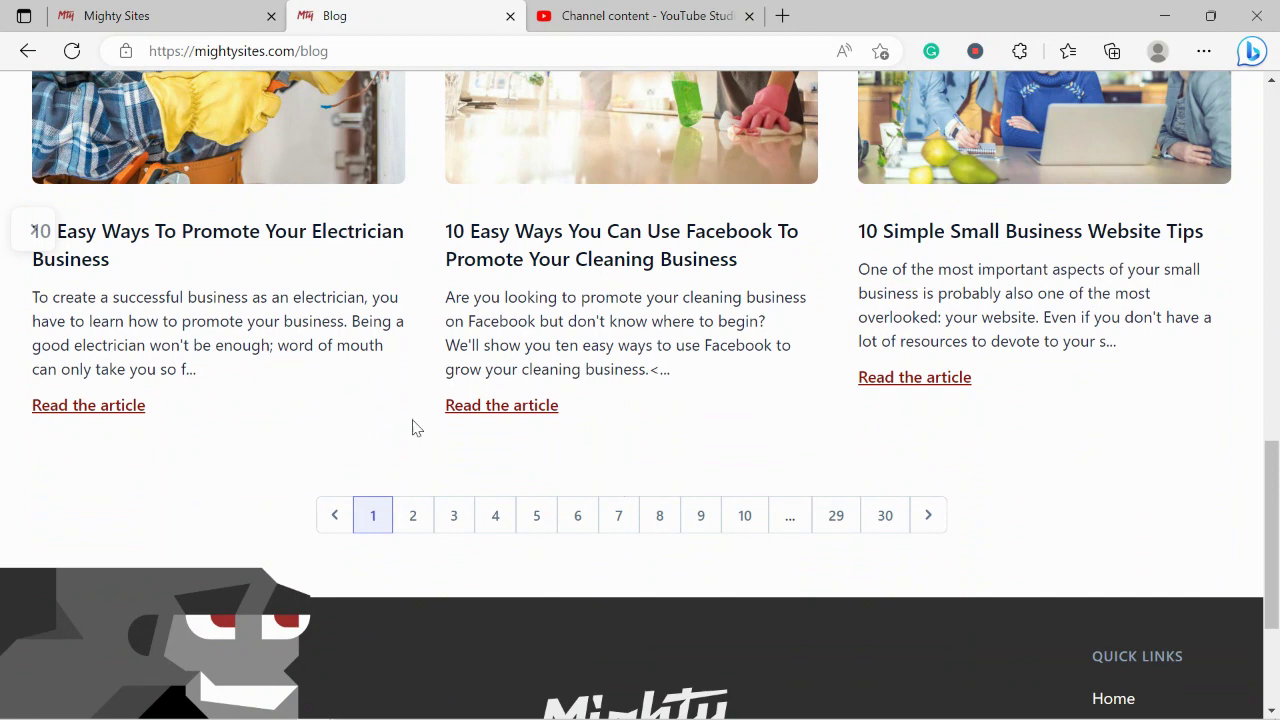
Step: Return to the website dashboard and open rochelleshomecareservices.mightysites.com in a new tab
click(223, 8)
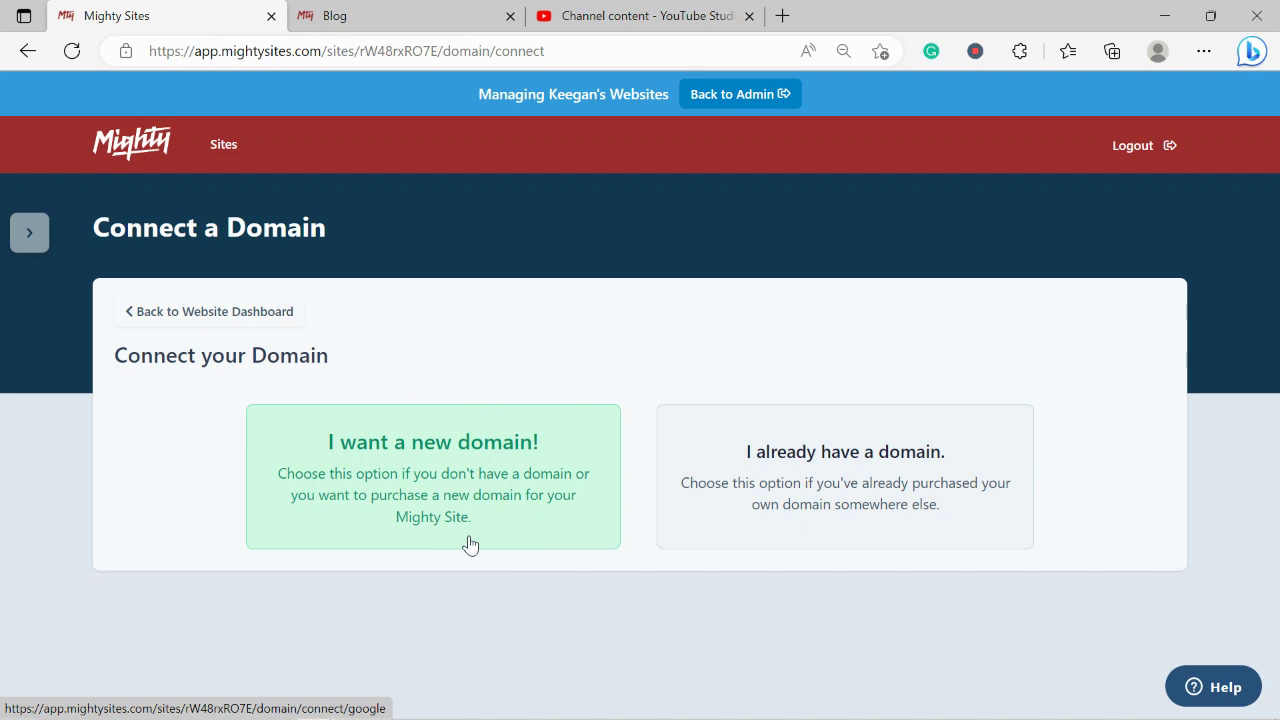
click(253, 326)
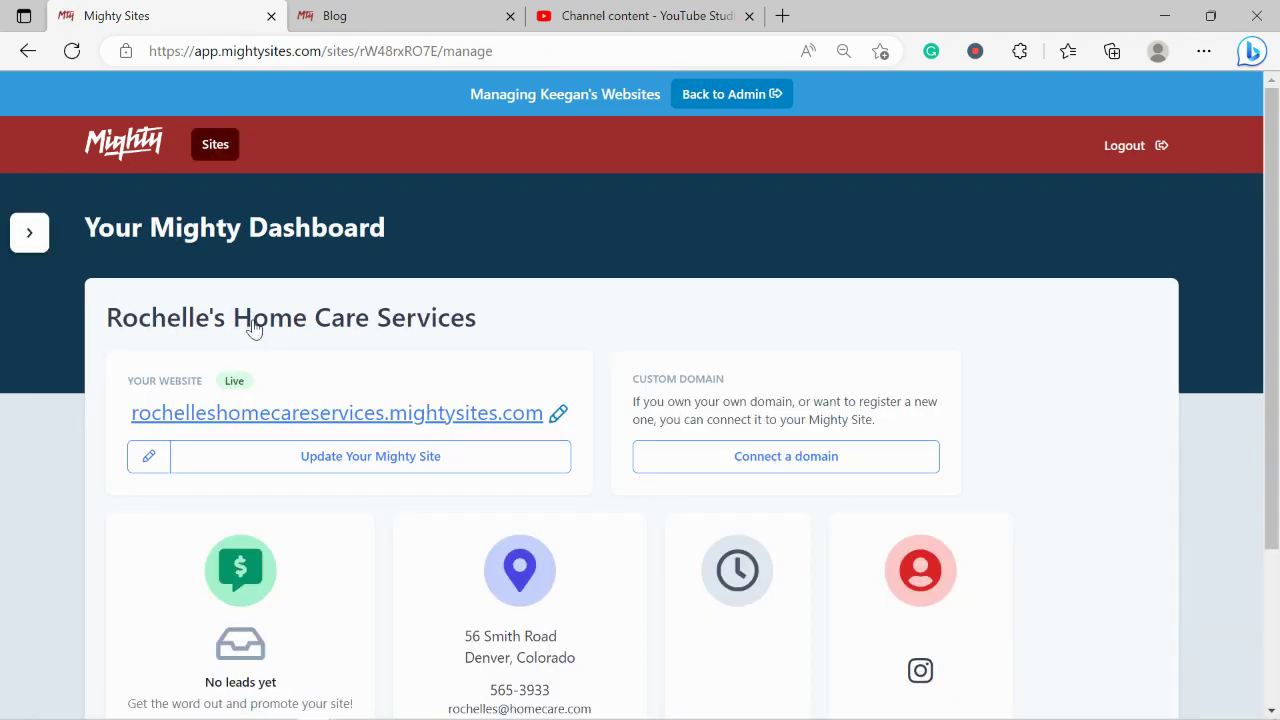
click(349, 418)
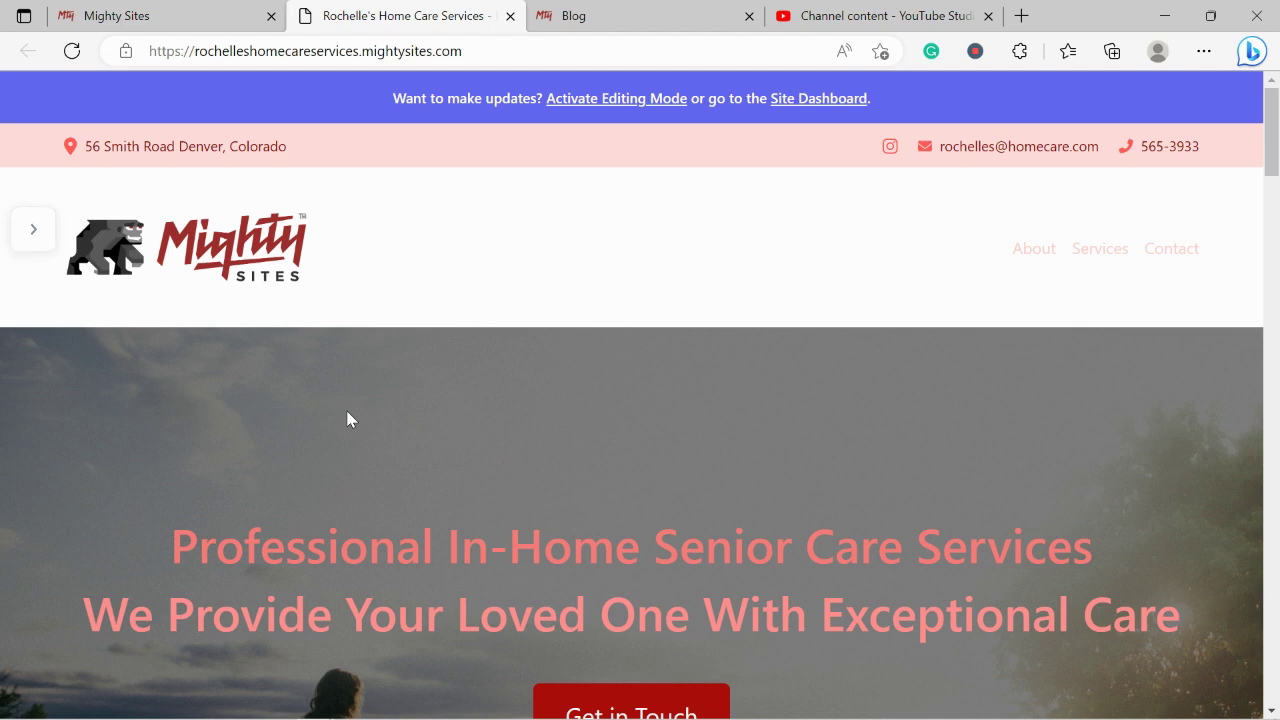
scroll(347, 419, down, 2)
scroll(347, 419, down, 1)
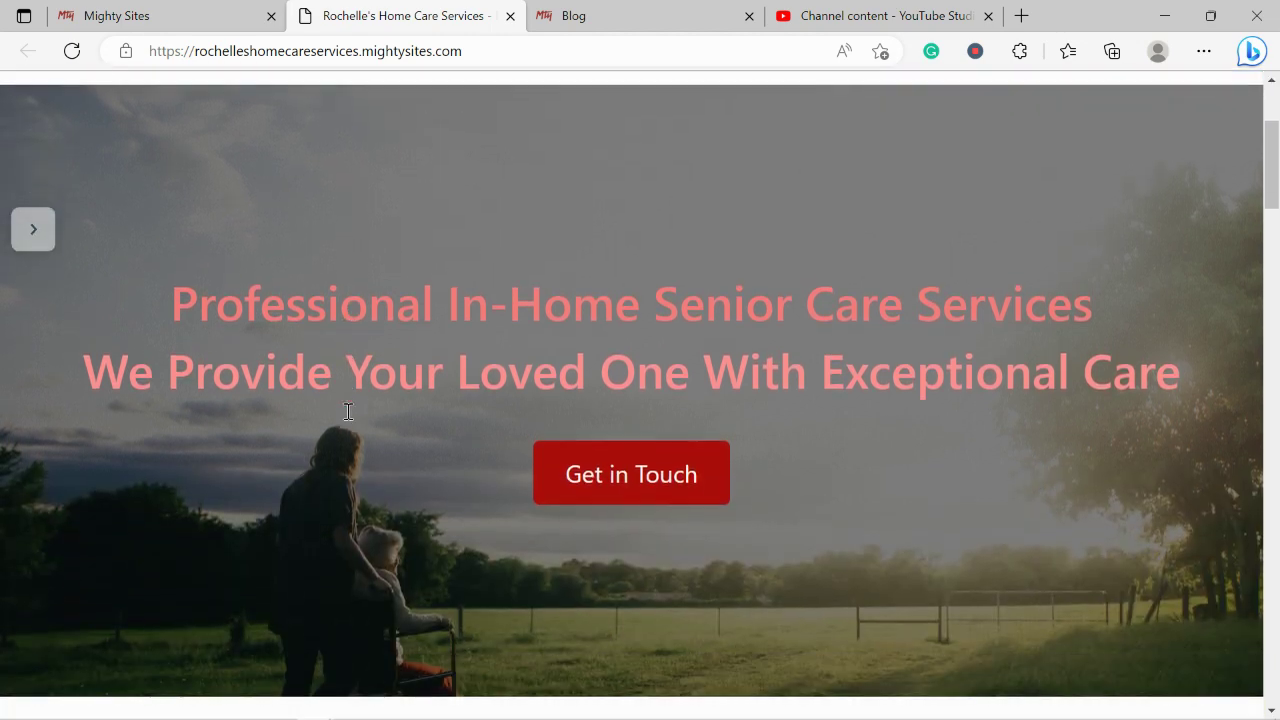
scroll(347, 419, down, 1)
scroll(347, 419, down, 2)
scroll(347, 419, down, 1)
scroll(347, 419, down, 1)
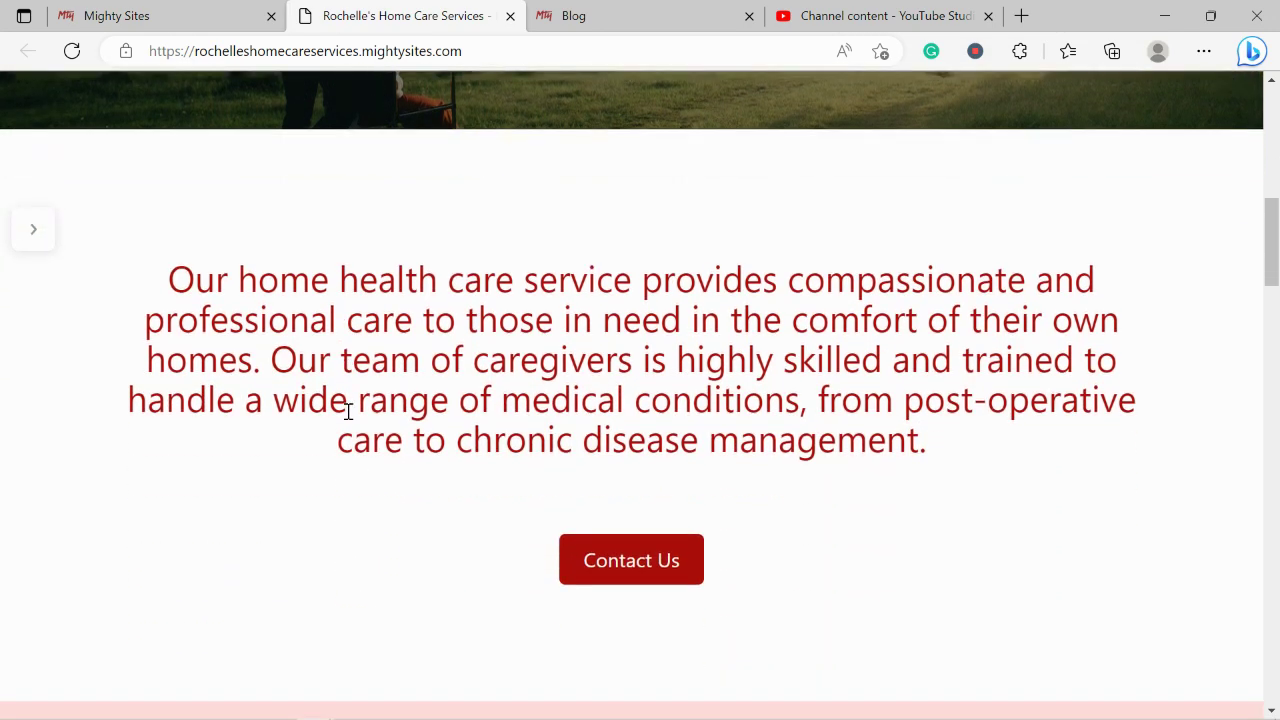
scroll(347, 419, down, 1)
scroll(347, 419, down, 1)
scroll(347, 419, down, 1)
scroll(347, 419, down, 1)
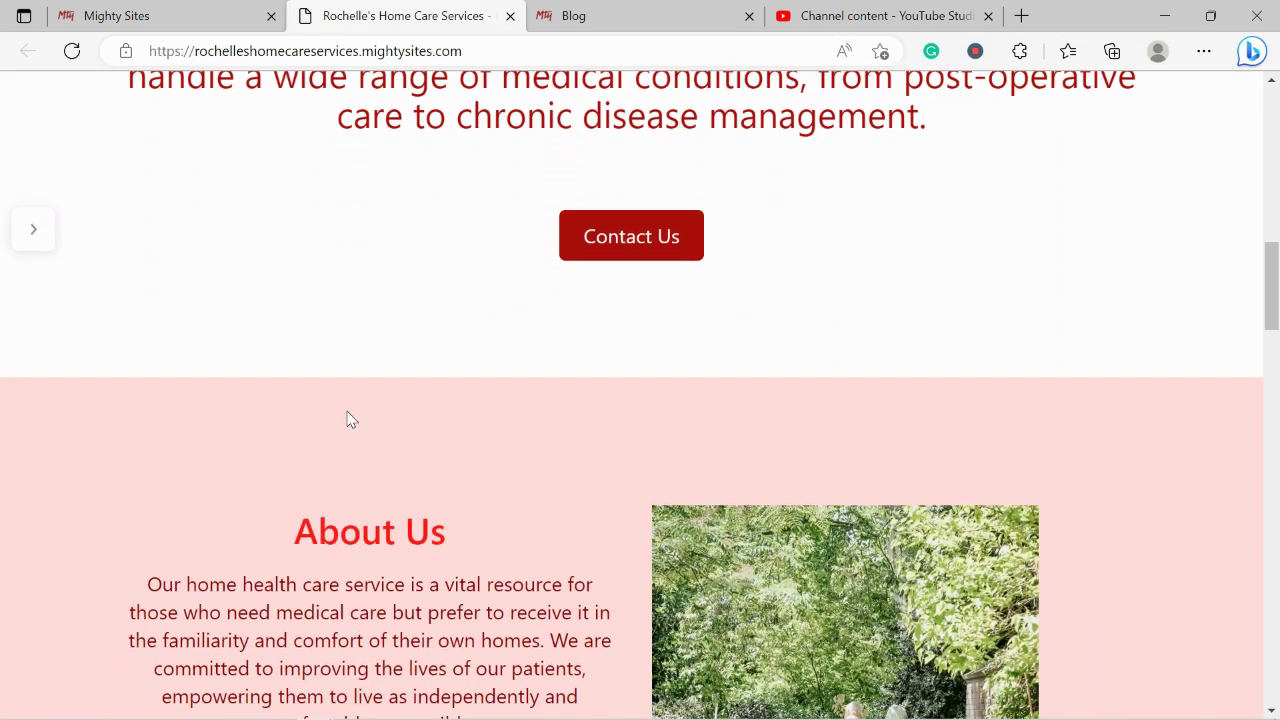
scroll(347, 419, down, 1)
scroll(347, 419, down, 1)
scroll(347, 411, down, 1)
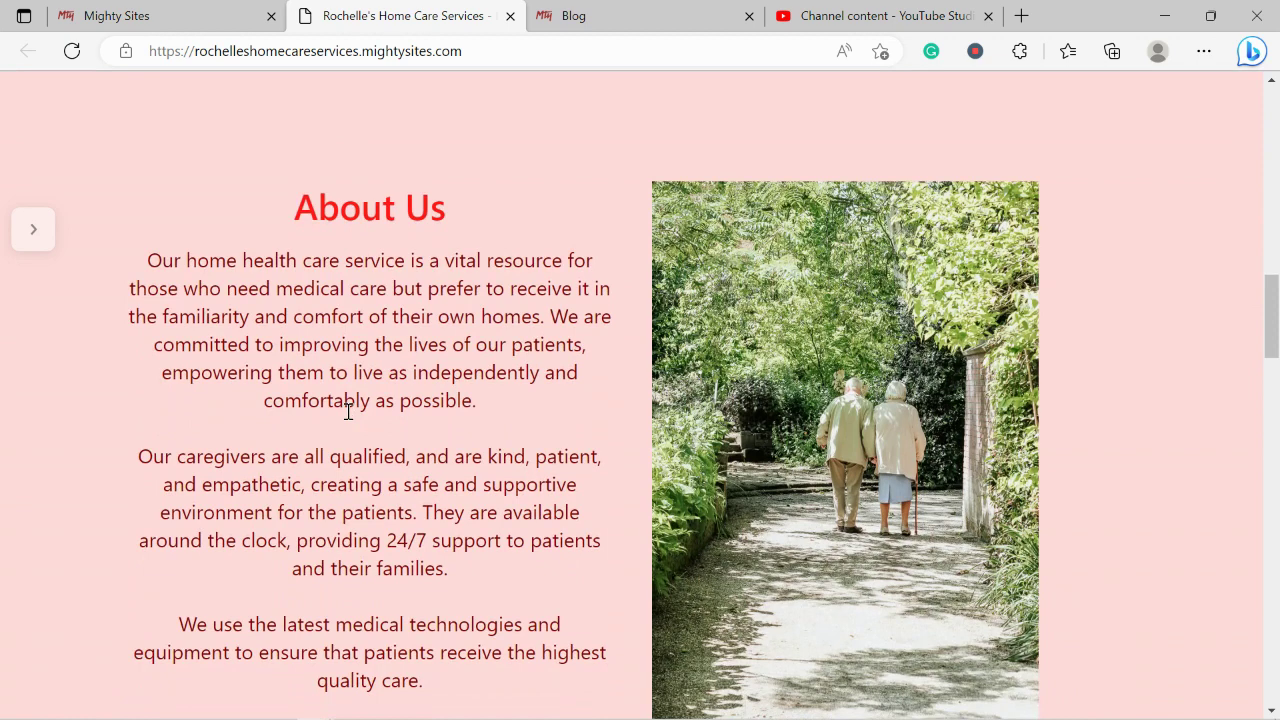
scroll(347, 411, down, 2)
scroll(347, 411, down, 1)
scroll(349, 419, down, 1)
scroll(350, 419, down, 2)
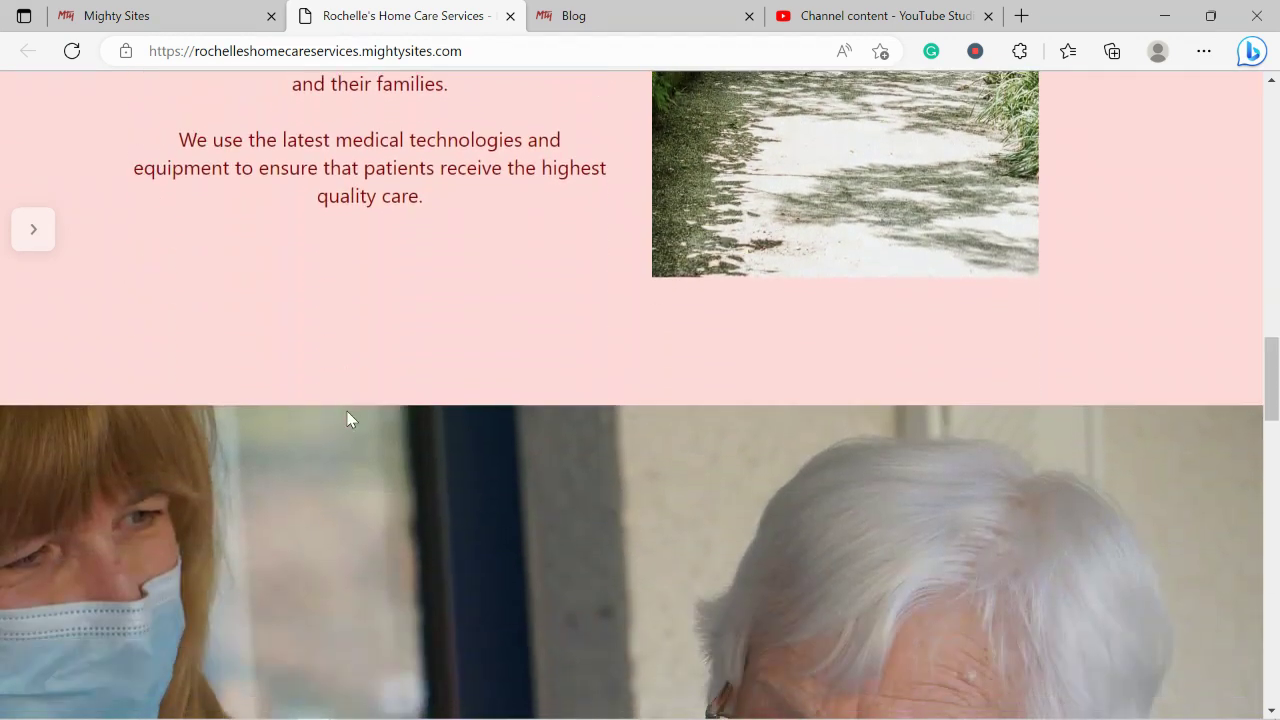
scroll(347, 419, down, 1)
scroll(347, 419, down, 1)
scroll(347, 419, down, 1)
scroll(347, 419, down, 1)
scroll(347, 419, down, 2)
scroll(347, 419, down, 1)
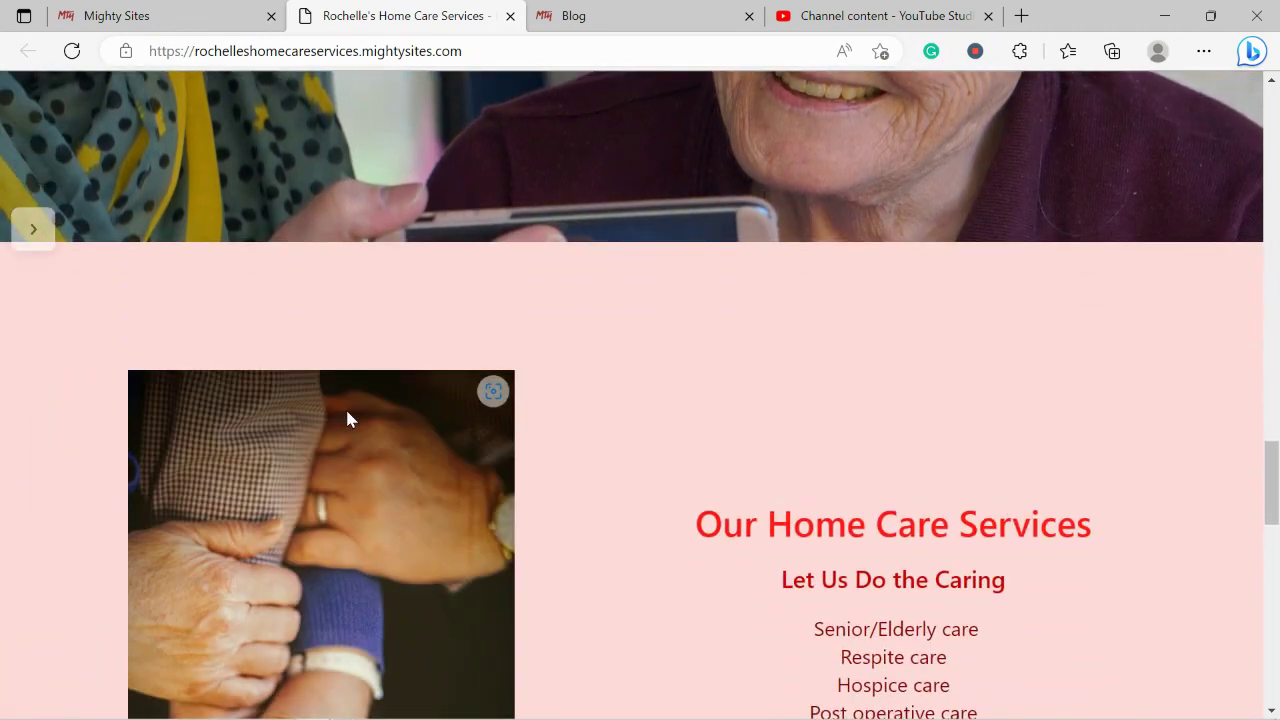
scroll(347, 419, down, 2)
scroll(347, 419, down, 1)
scroll(347, 419, down, 1)
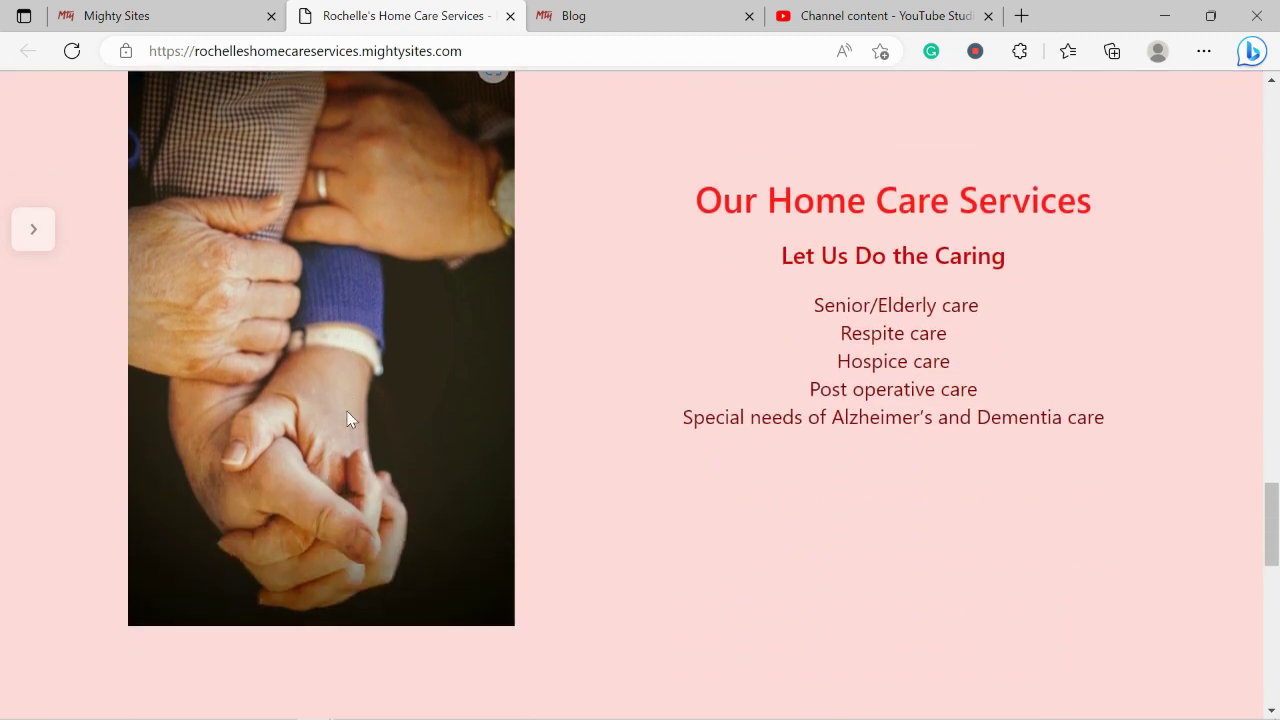
scroll(347, 419, down, 1)
scroll(347, 419, down, 1)
scroll(347, 419, down, 1)
scroll(347, 419, down, 1)
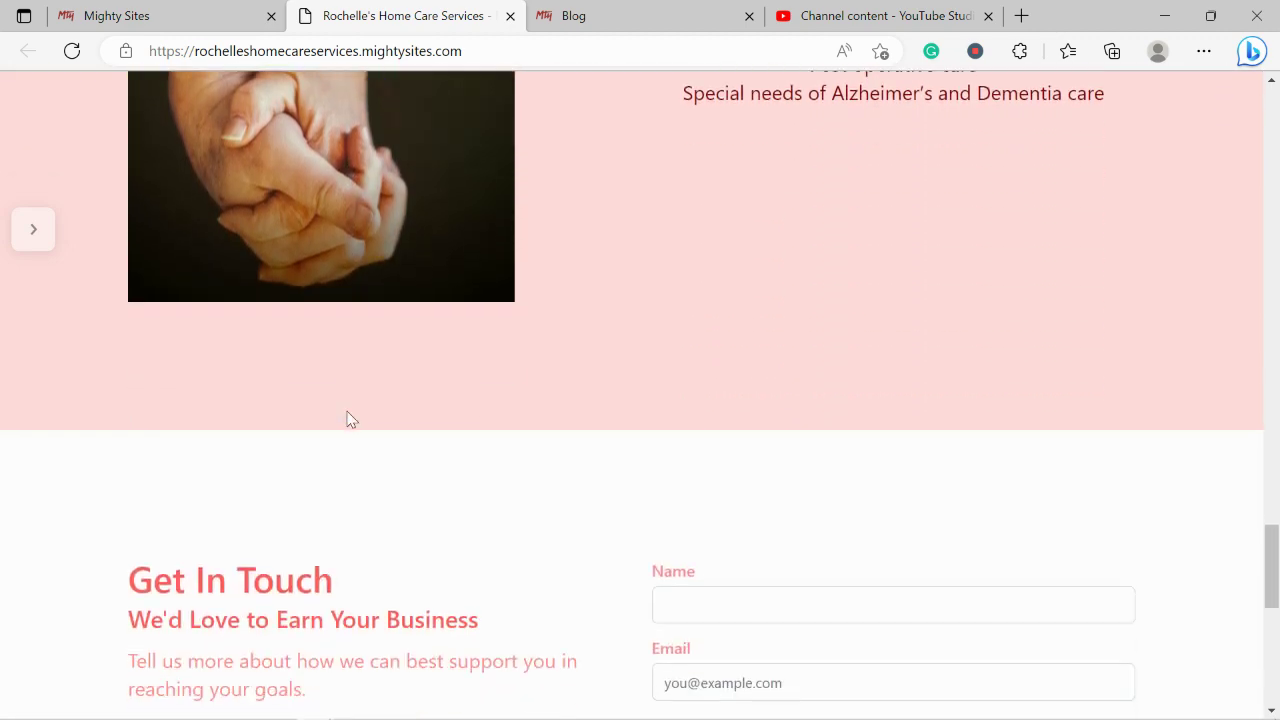
scroll(347, 419, down, 2)
scroll(347, 419, down, 2)
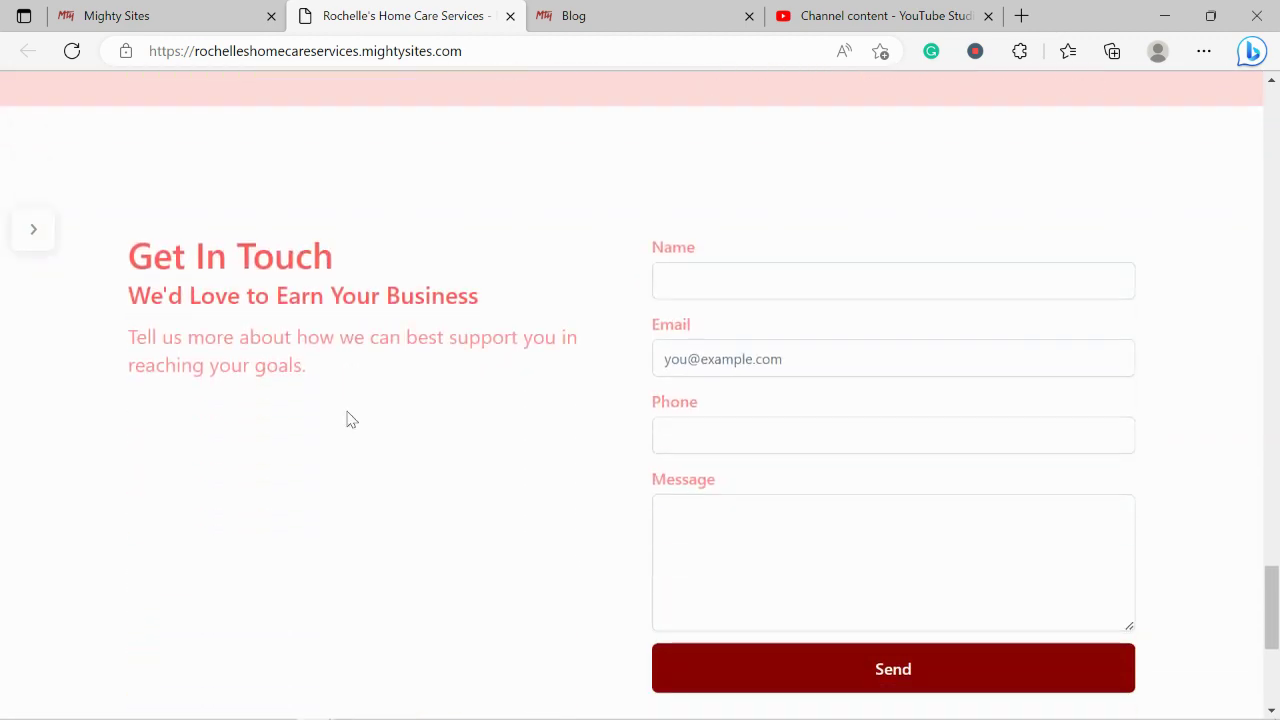
scroll(347, 419, down, 2)
scroll(347, 419, down, 1)
scroll(347, 419, down, 1)
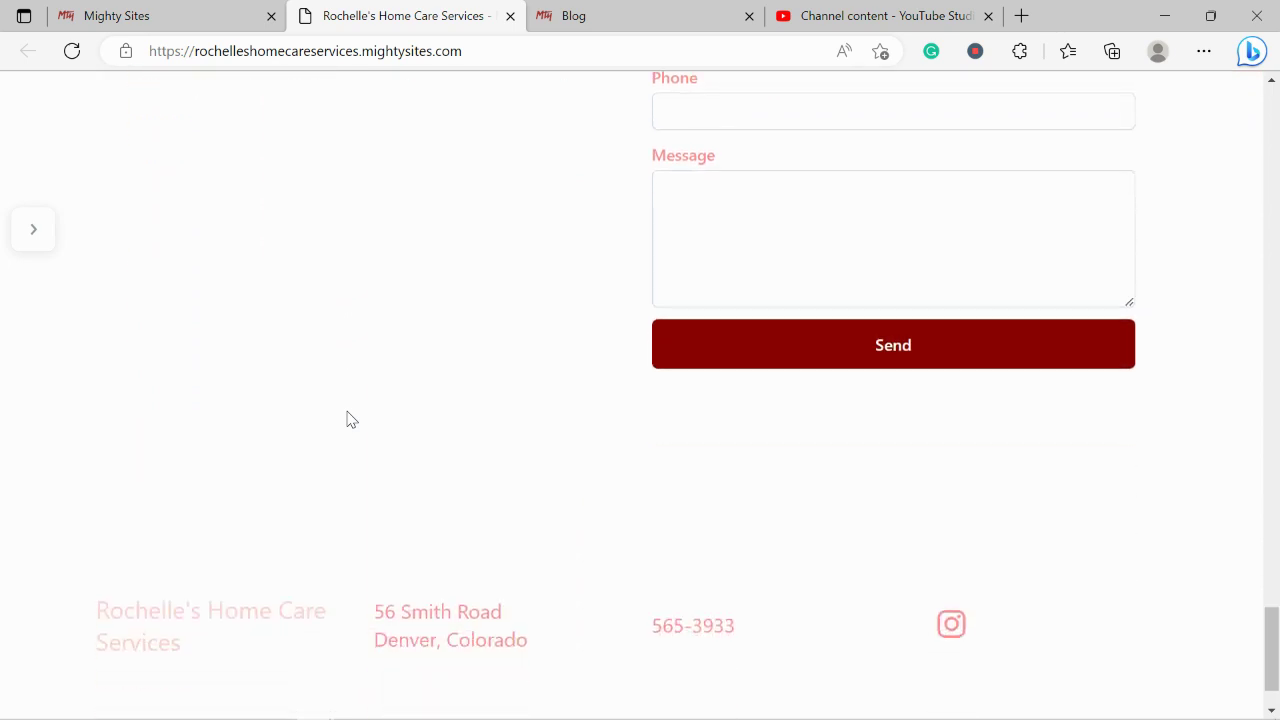